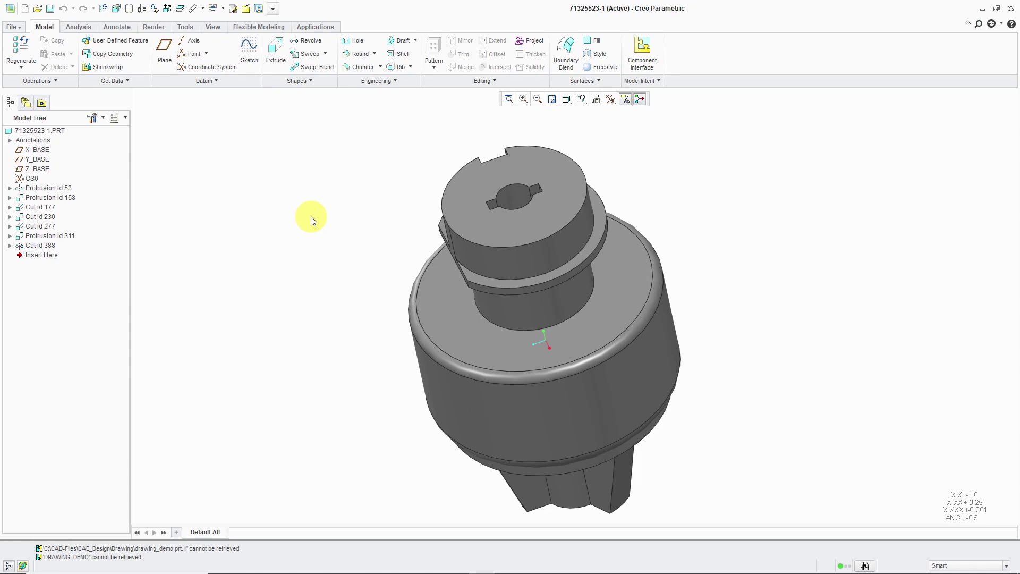
# - Create a new drawing format named mcae-format-d with common name 'D SIZE FORMAT'
pyautogui.click(25, 10)
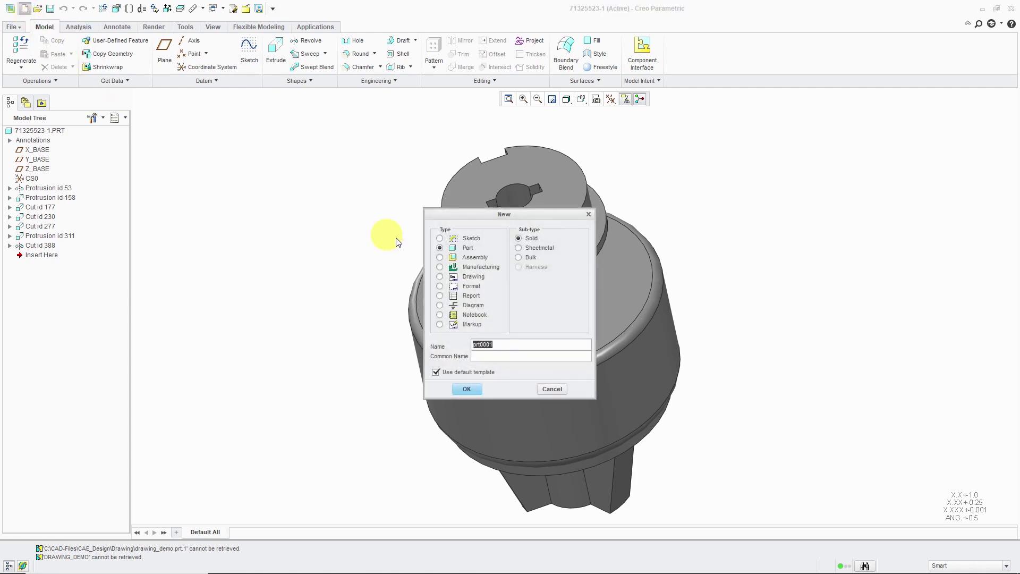
pyautogui.click(474, 286)
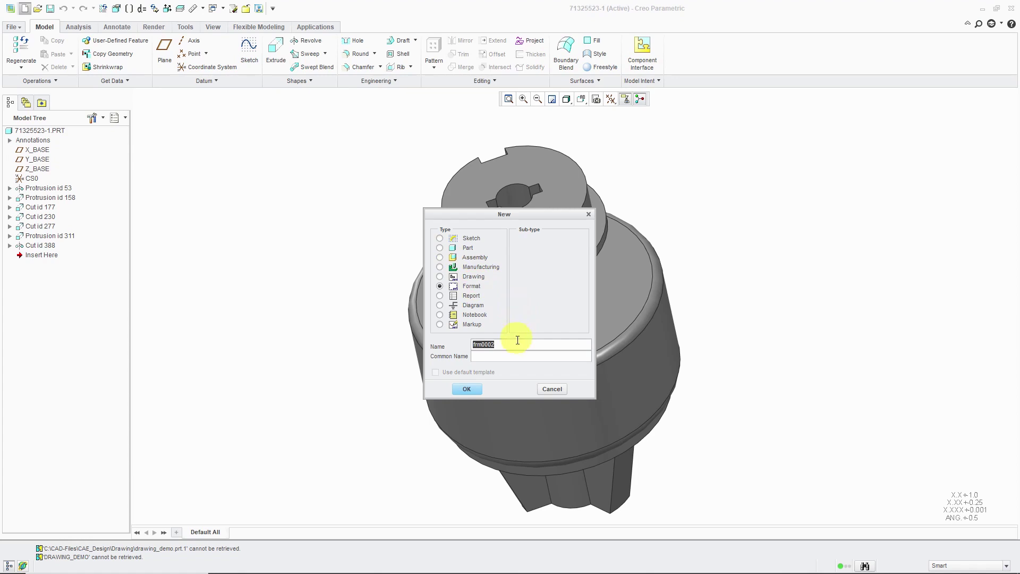
pyautogui.write('mcad-format-d')
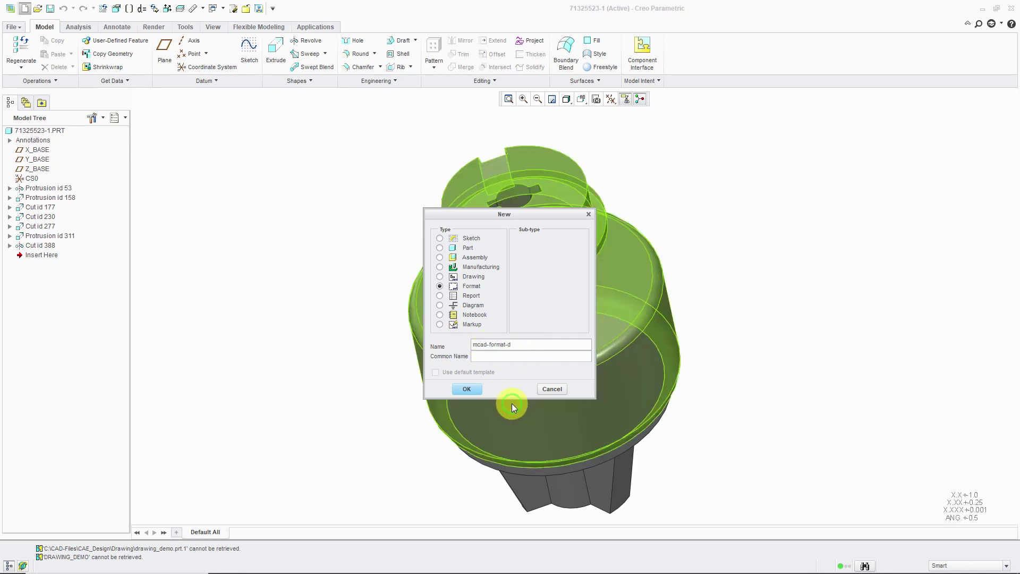
pyautogui.press('BackSpace')
pyautogui.write('e')
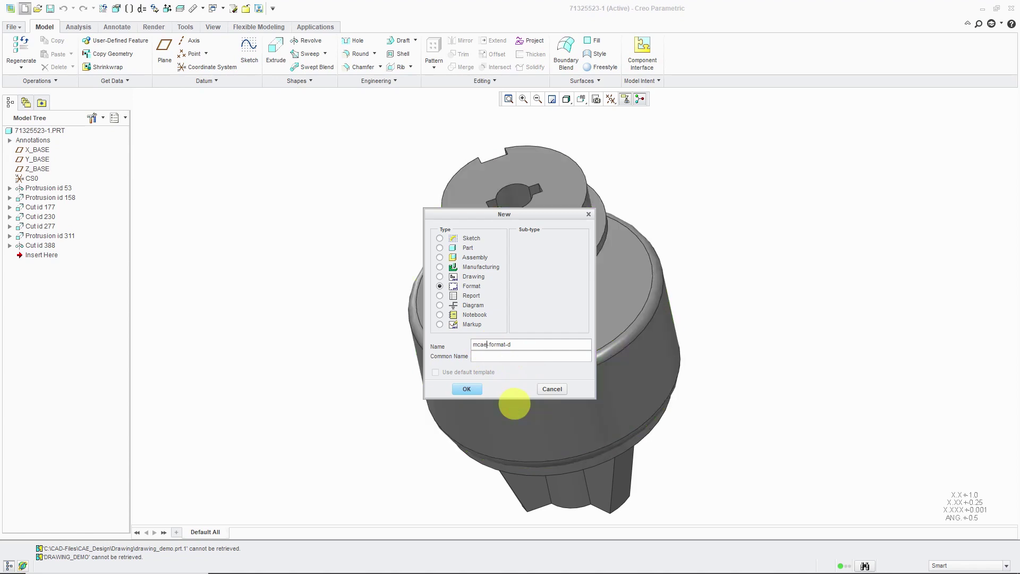
pyautogui.click(543, 357)
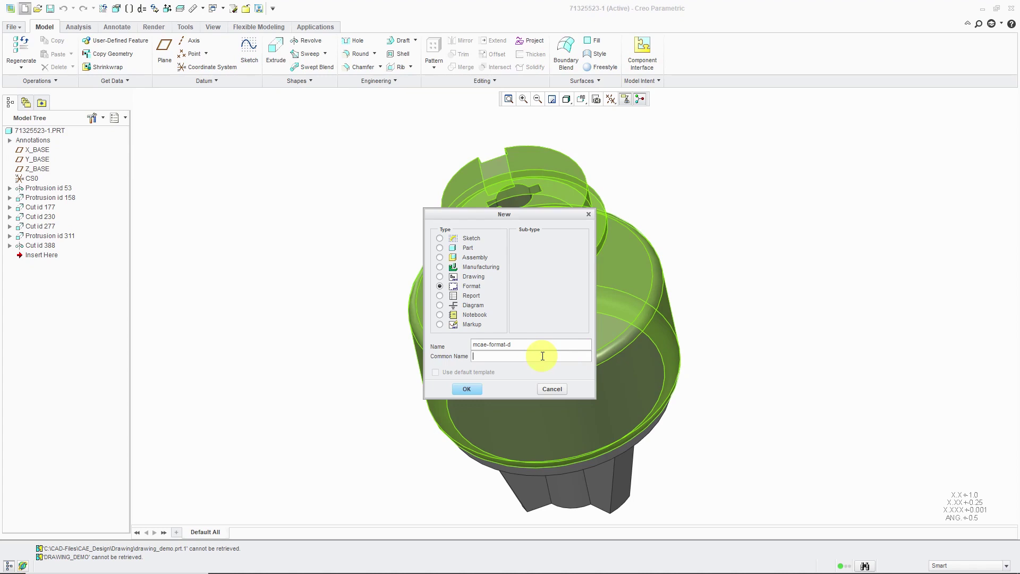
pyautogui.write('D SIZE FORMAT')
pyautogui.click(475, 391)
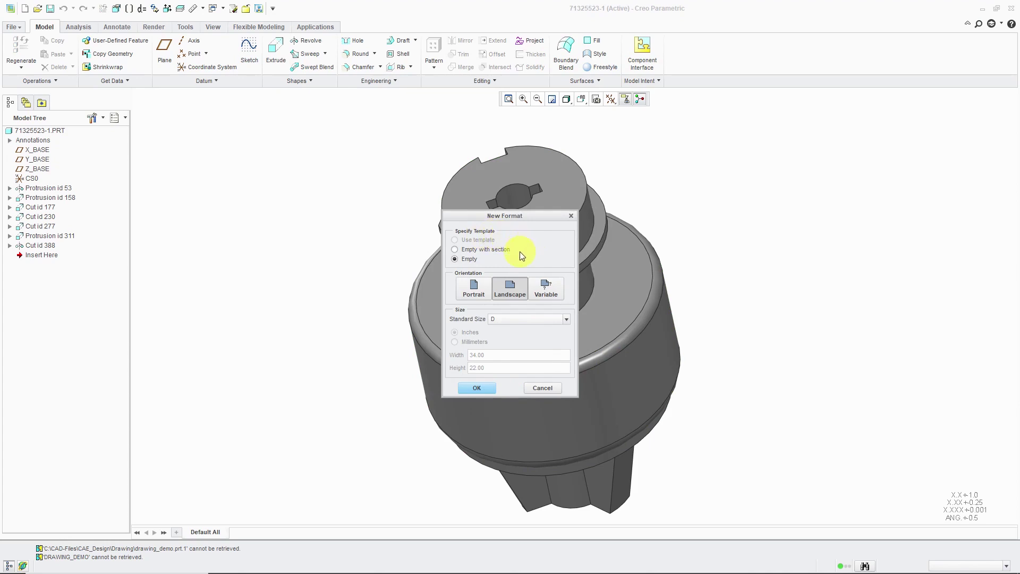
# - Try basing the format on a section file, check its file types, then cancel
pyautogui.click(479, 251)
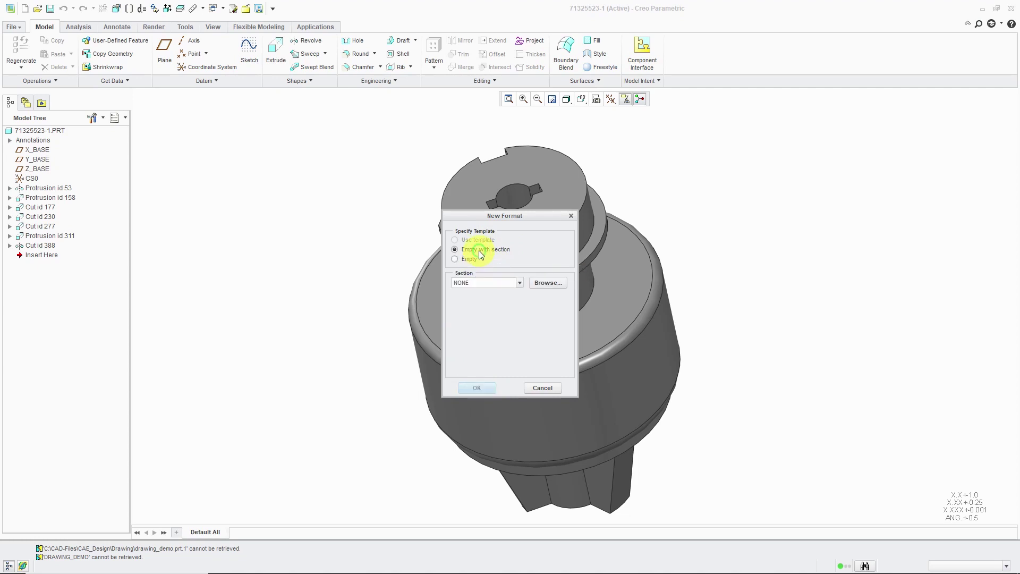
pyautogui.click(544, 286)
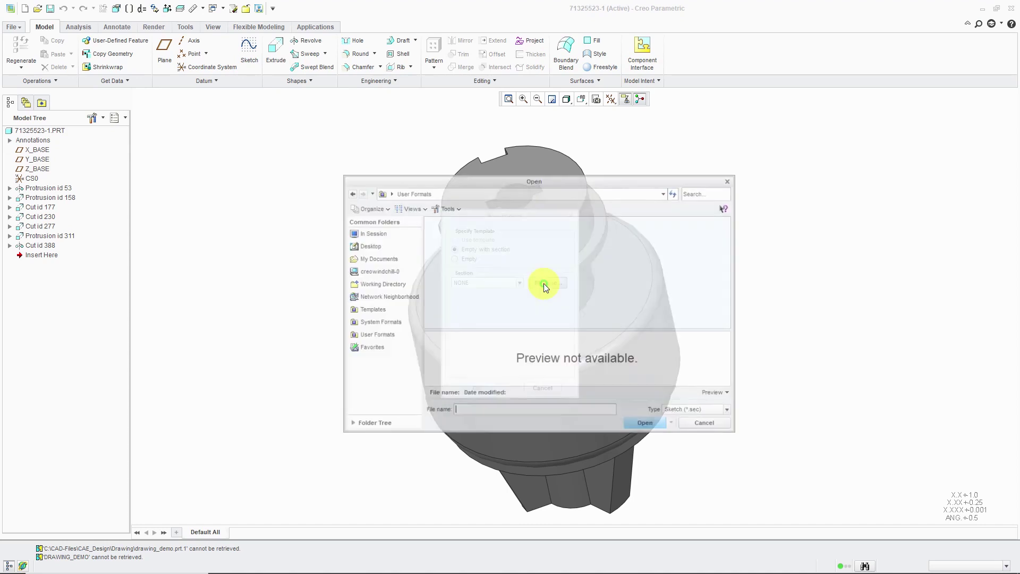
pyautogui.click(711, 412)
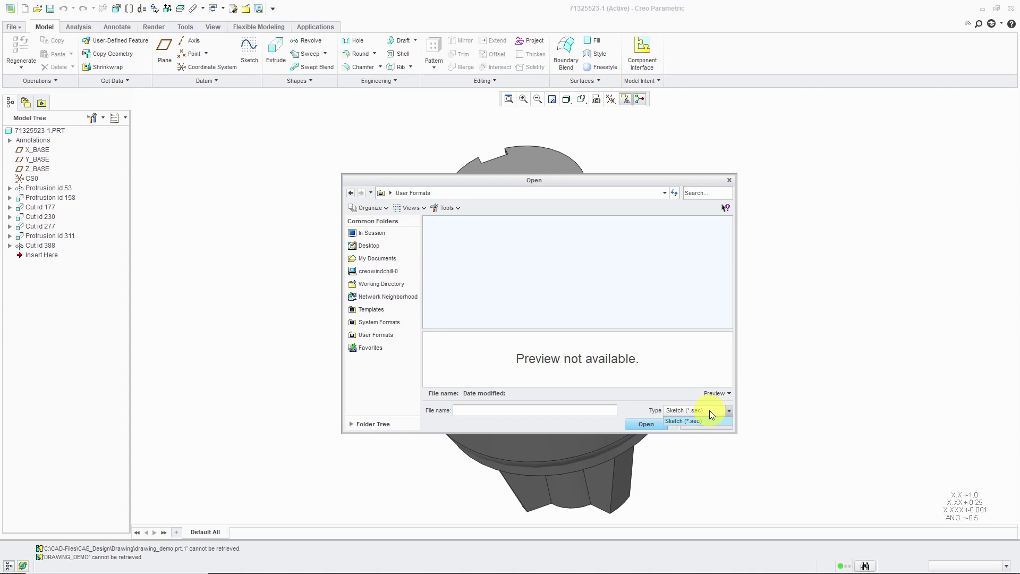
pyautogui.click(707, 400)
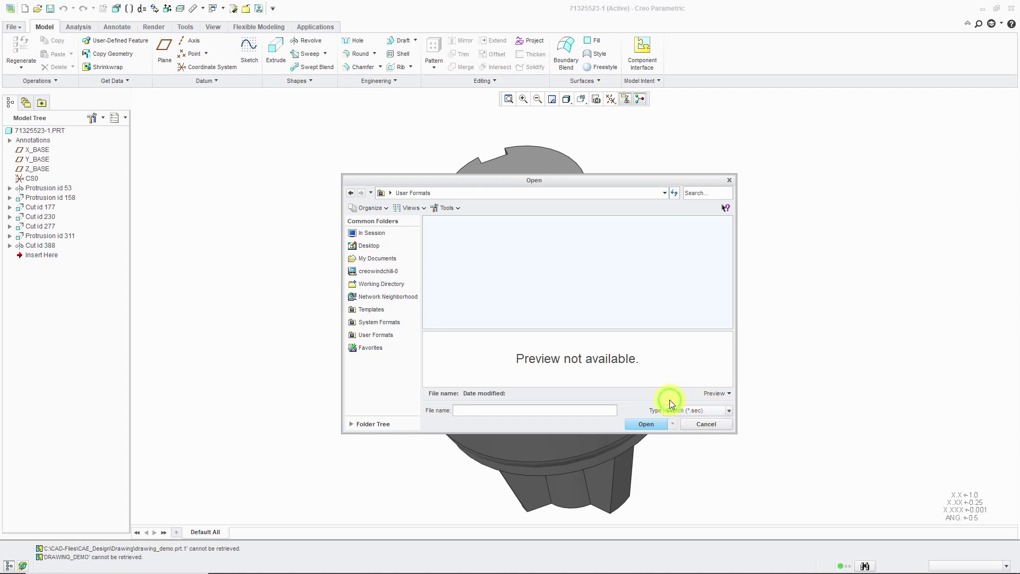
pyautogui.click(707, 424)
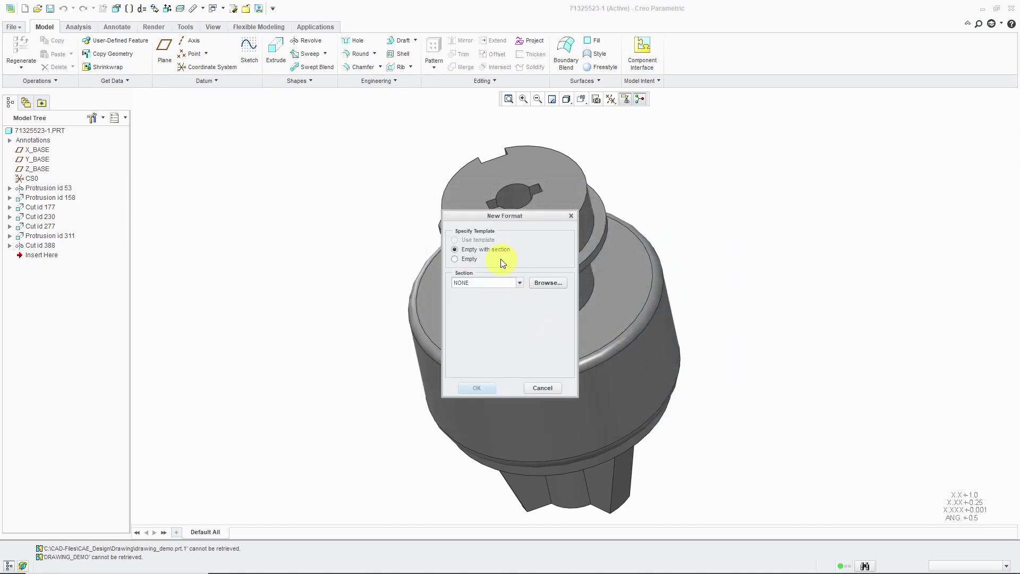
# - Create the format as an Empty, Landscape sheet of standard size D (34 x 22 in)
pyautogui.click(472, 260)
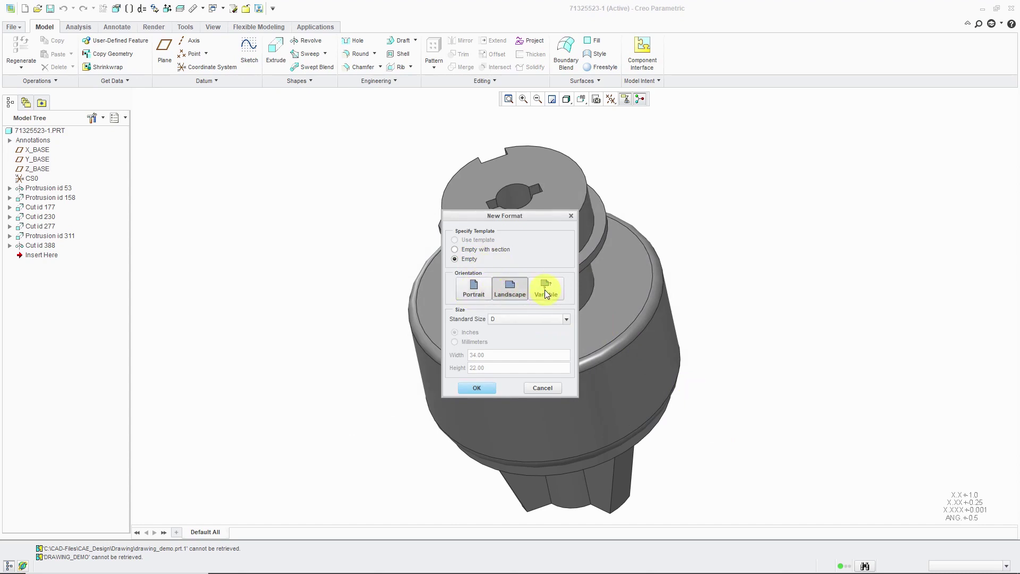
pyautogui.click(566, 319)
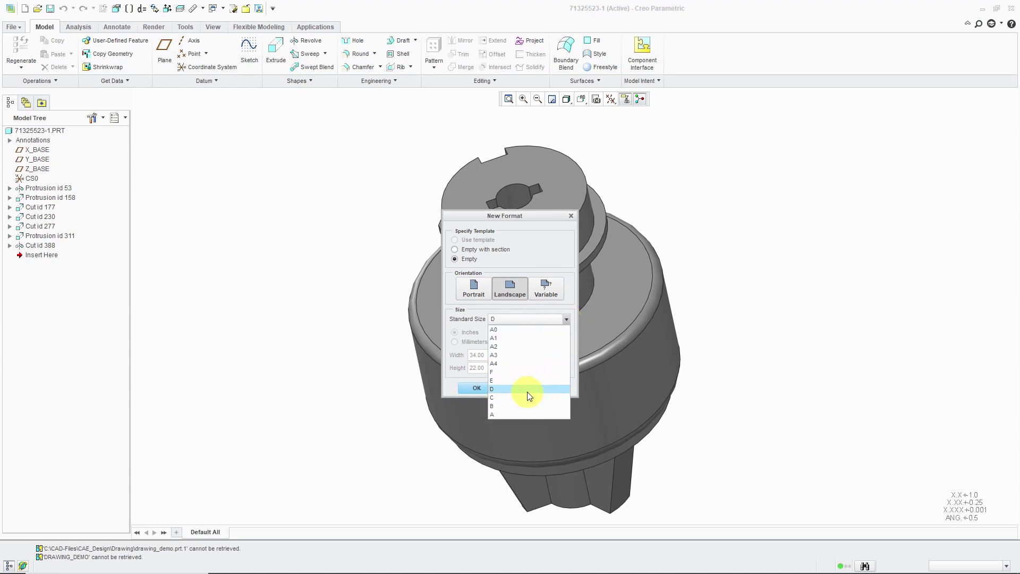
pyautogui.click(528, 390)
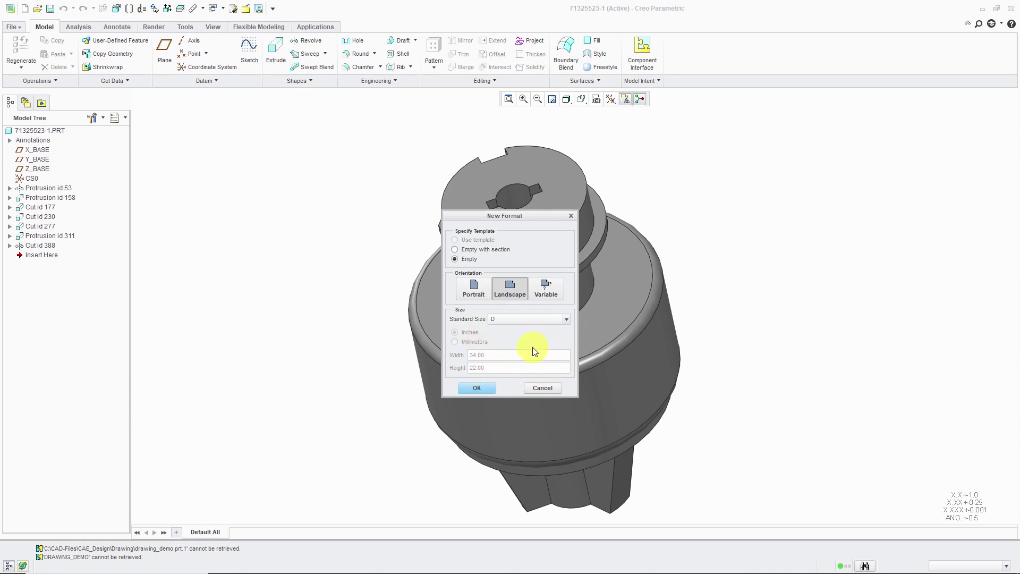
pyautogui.click(477, 388)
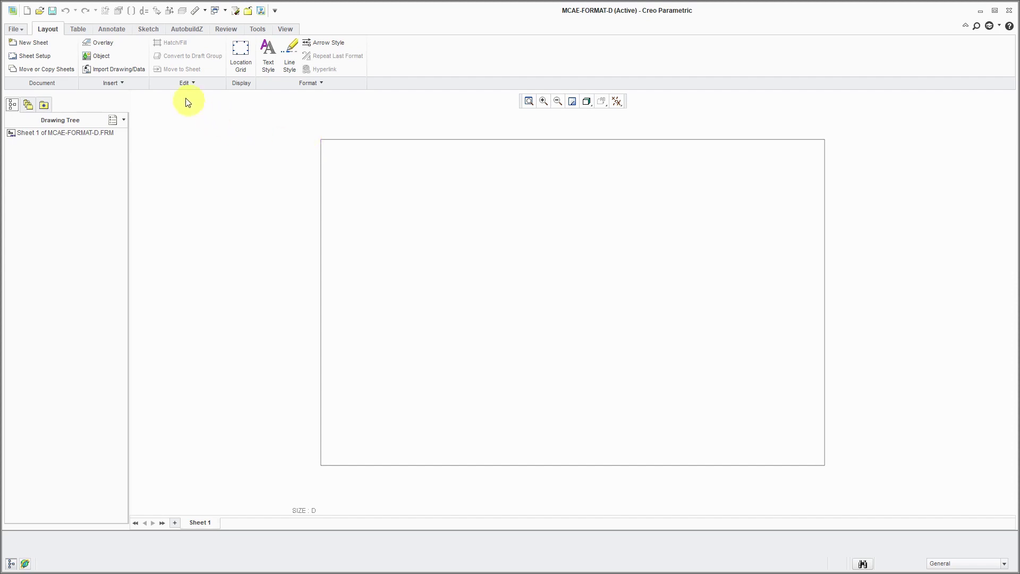
# - Import d_pds_part_empty_1.dxf as DXF from C:\CAD-Files\CAE_Design\Drawing
pyautogui.click(124, 71)
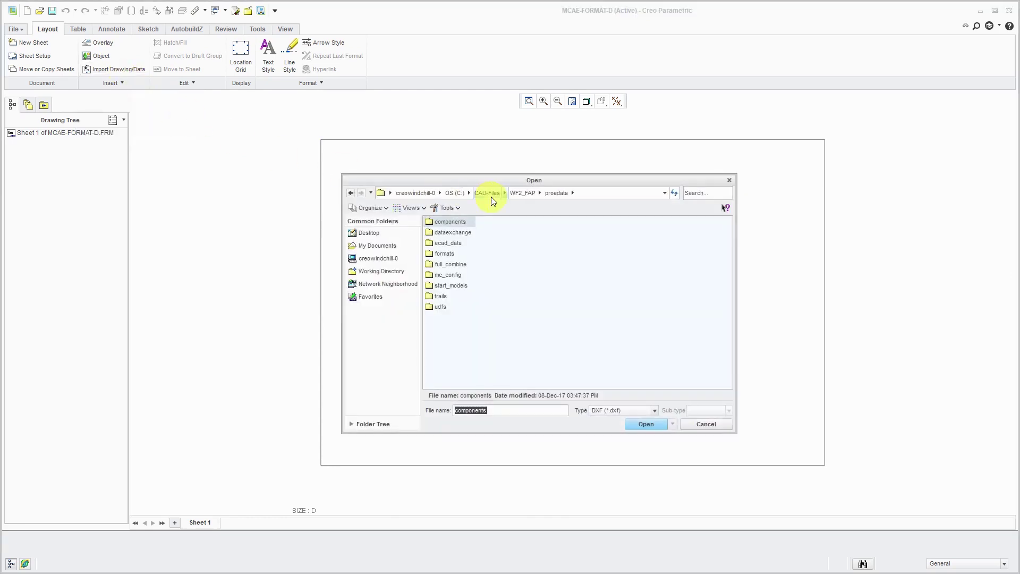
pyautogui.click(455, 193)
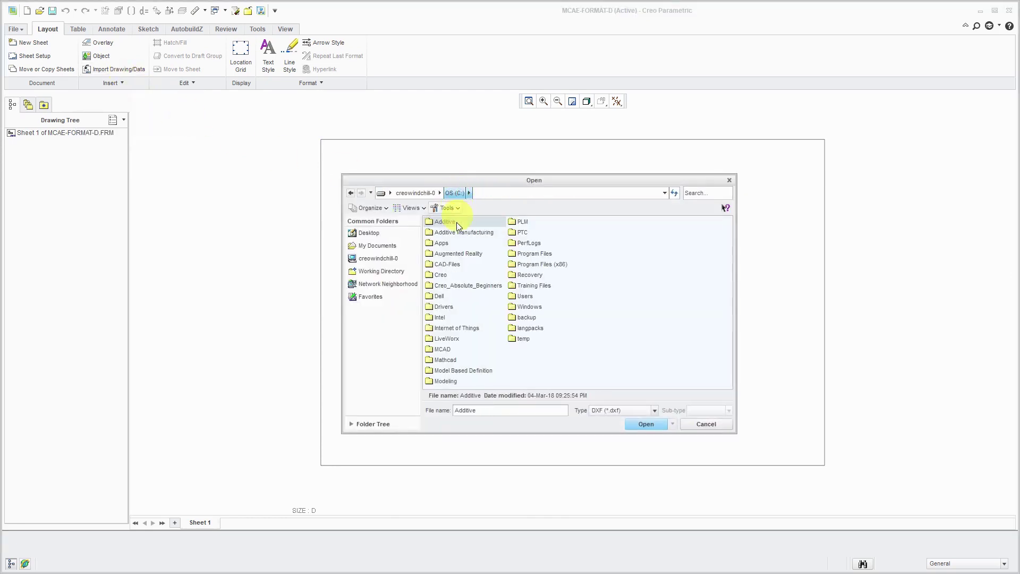
pyautogui.doubleClick(455, 262)
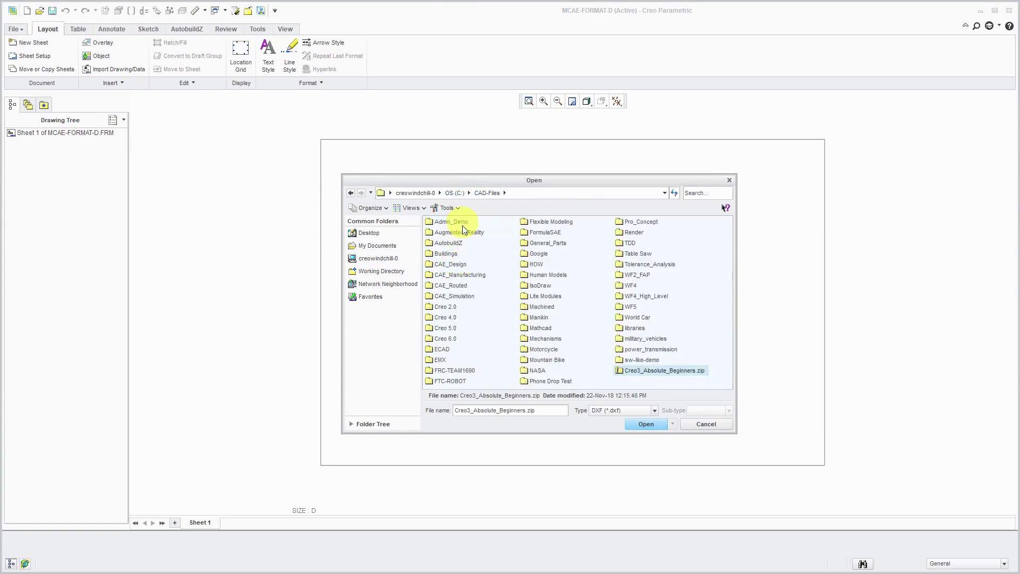
pyautogui.doubleClick(460, 263)
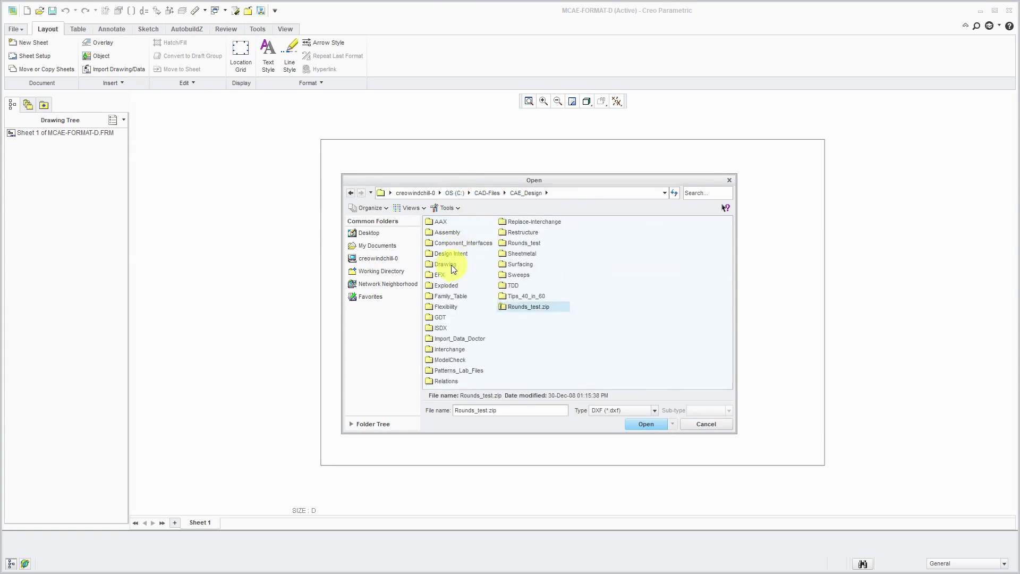
pyautogui.doubleClick(451, 265)
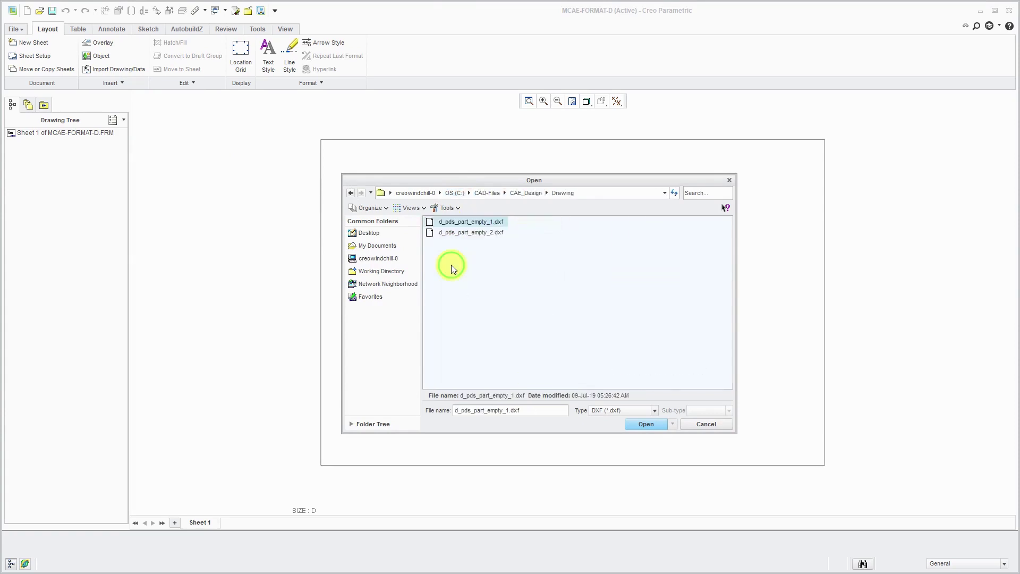
pyautogui.click(652, 410)
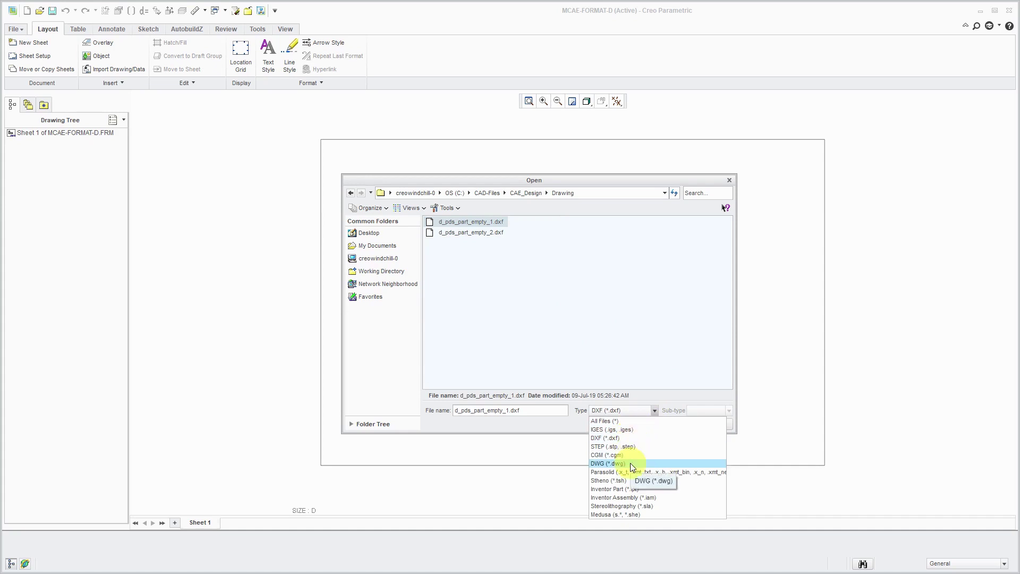
pyautogui.click(611, 438)
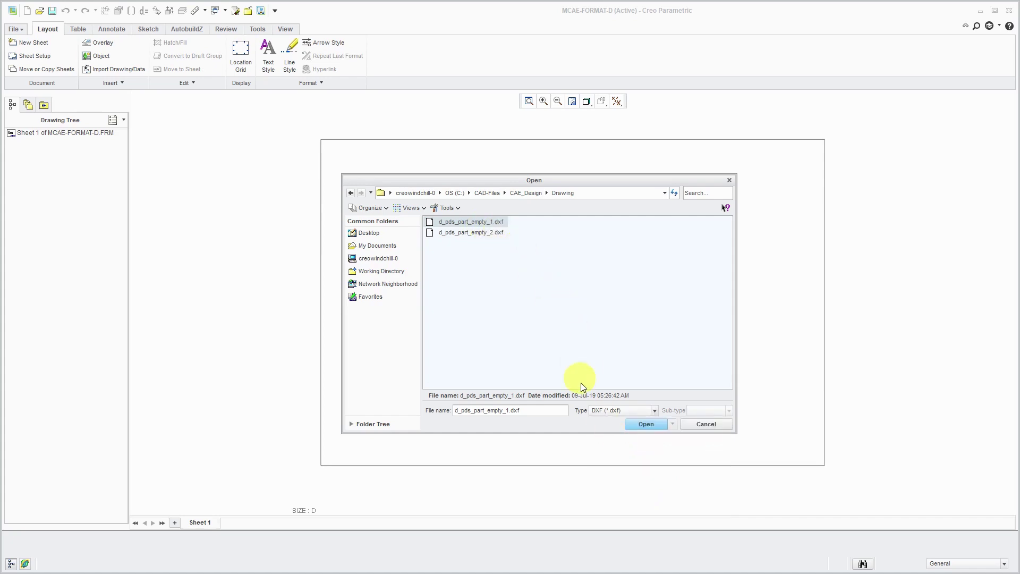
pyautogui.click(646, 424)
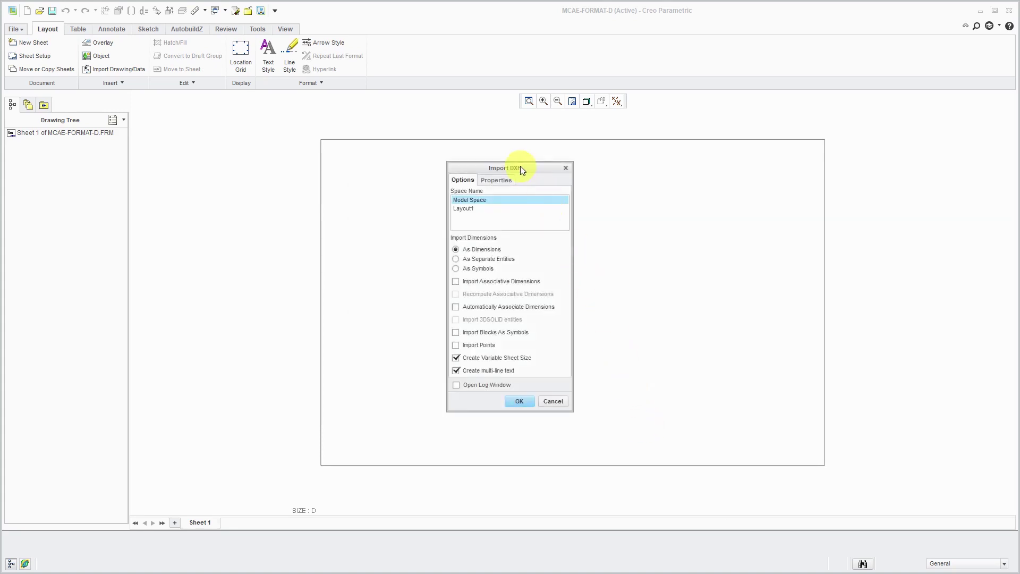
# - Map the DXF colours to Creo's Letter, Geometry and Highlight colours and complete the import
pyautogui.click(498, 181)
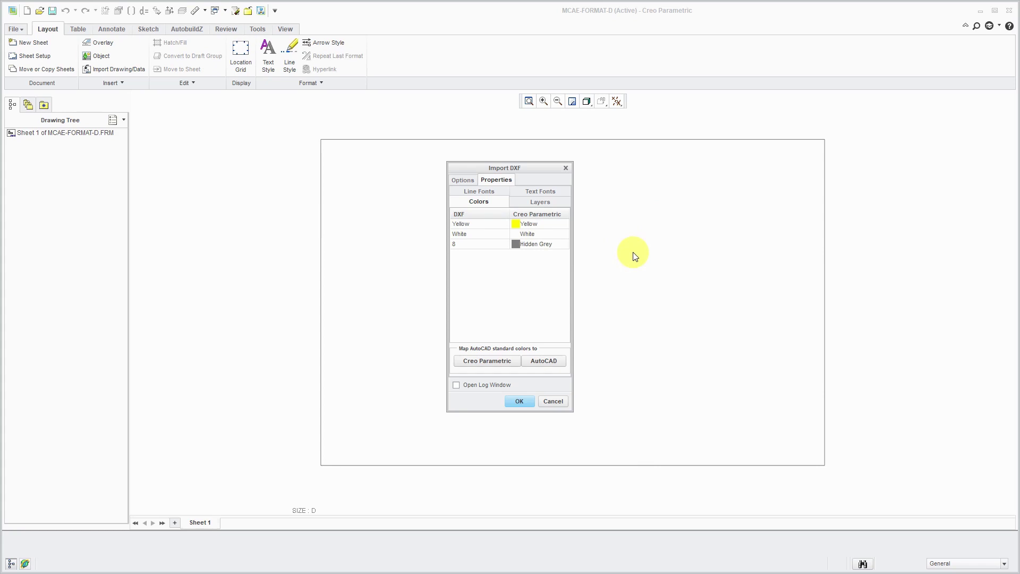
pyautogui.click(493, 360)
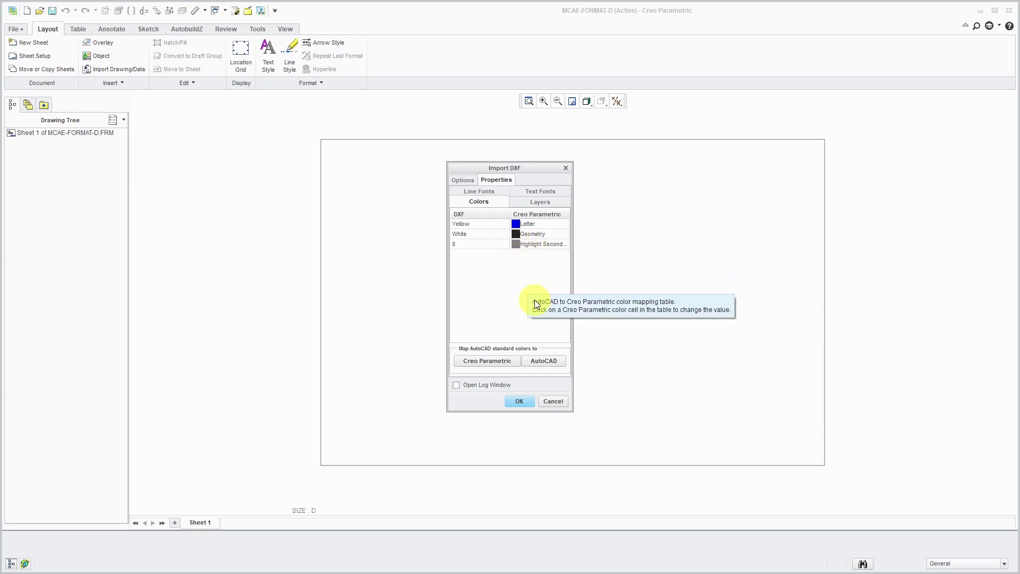
pyautogui.click(516, 401)
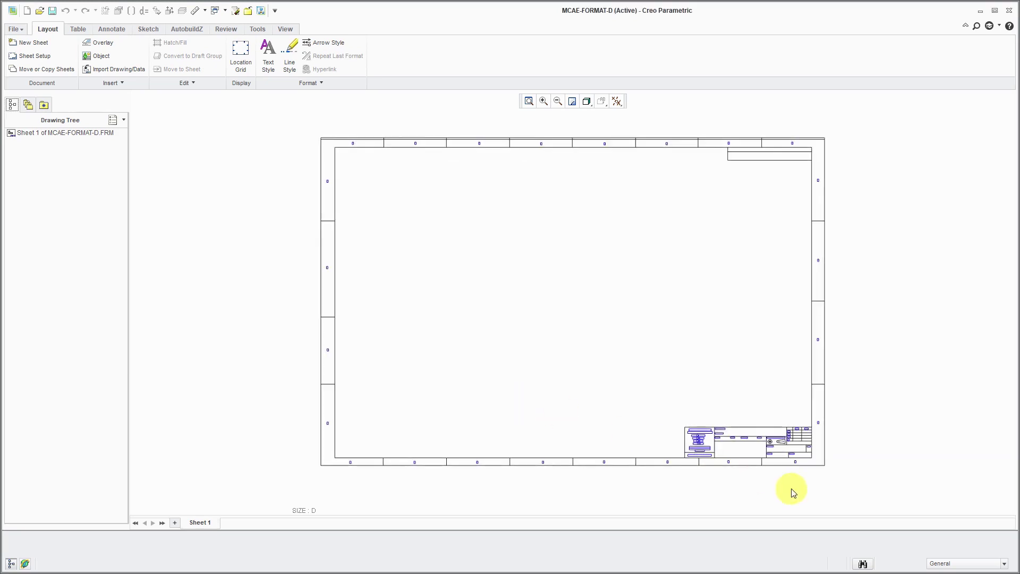
# - Delete the extra horizontal border line near the title block
pyautogui.scroll(3, 829, 476)
pyautogui.scroll(2, 626, 440)
pyautogui.scroll(1, 626, 440)
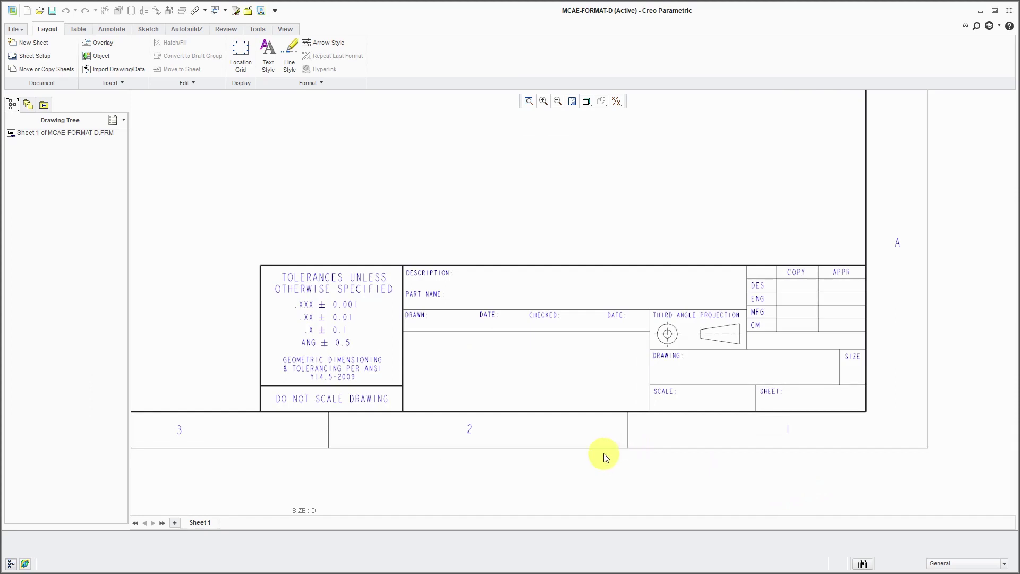
pyautogui.scroll(-5, 652, 465)
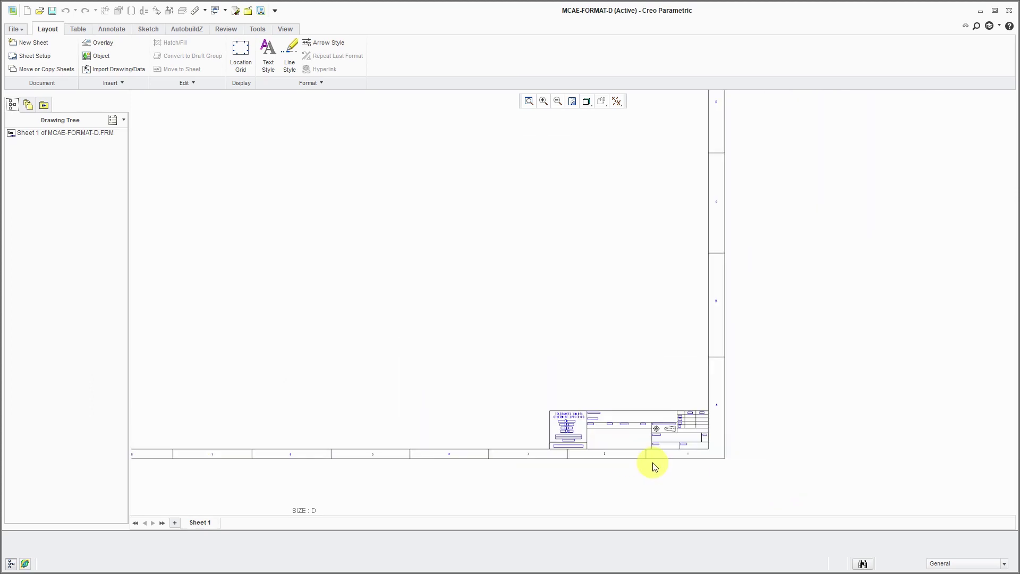
pyautogui.scroll(2, 464, 273)
pyautogui.scroll(2, 429, 238)
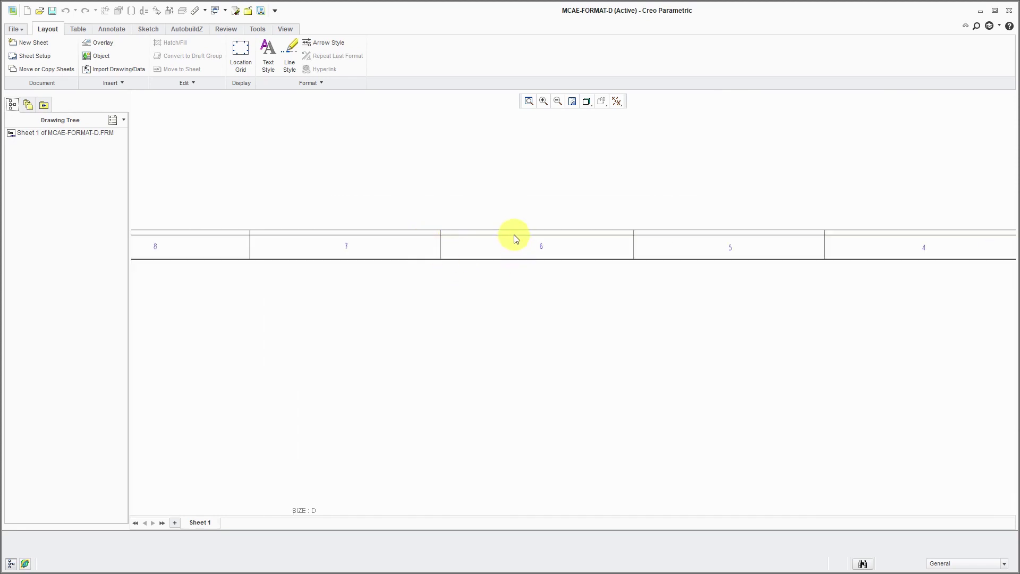
pyautogui.click(153, 30)
pyautogui.click(428, 234)
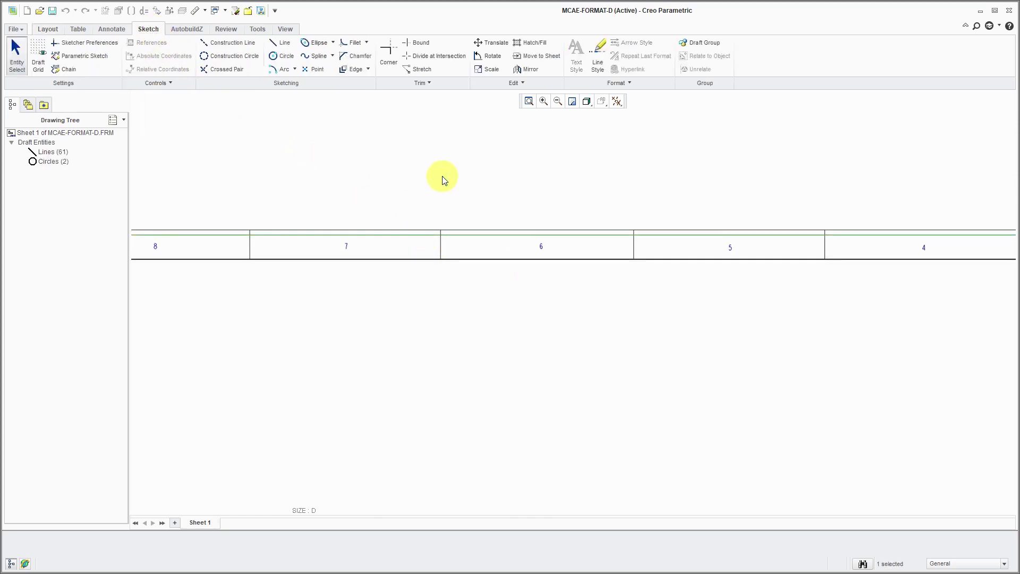
pyautogui.press('Delete')
# - Delete the lower horizontal title-block line and the short vertical title-block line
pyautogui.scroll(-3, 478, 167)
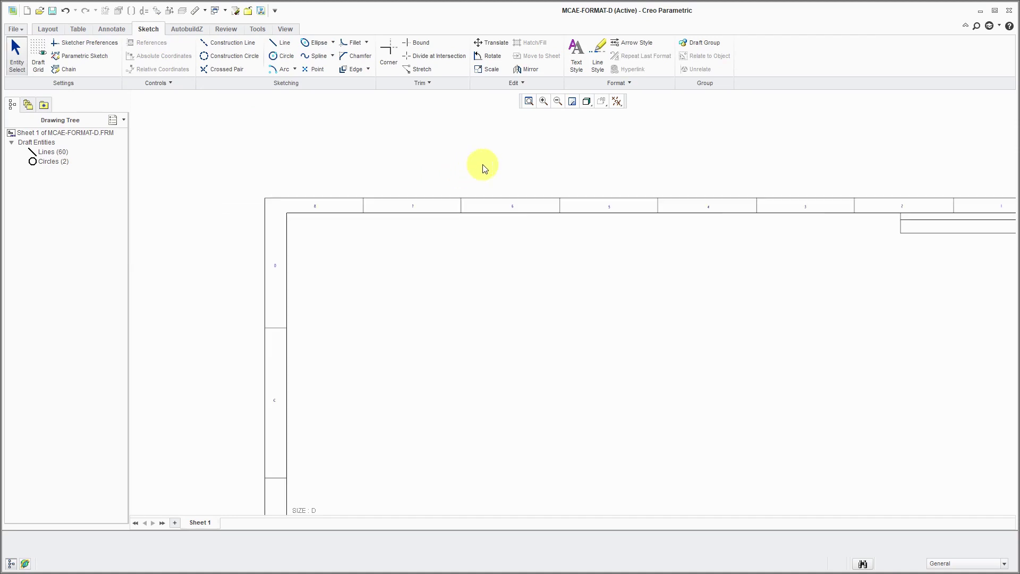
pyautogui.scroll(-1, 373, 164)
pyautogui.scroll(4, 932, 213)
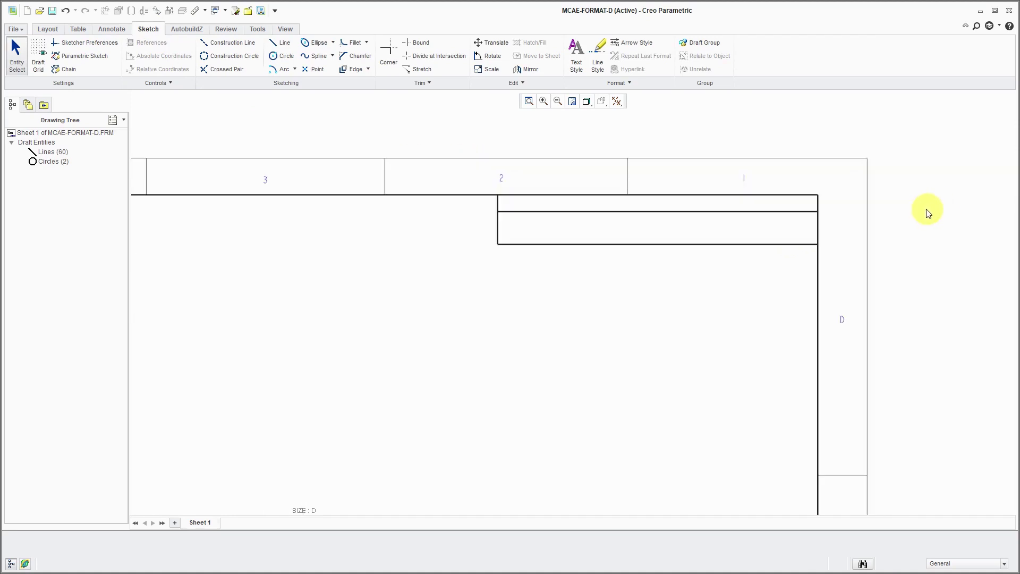
pyautogui.click(705, 212)
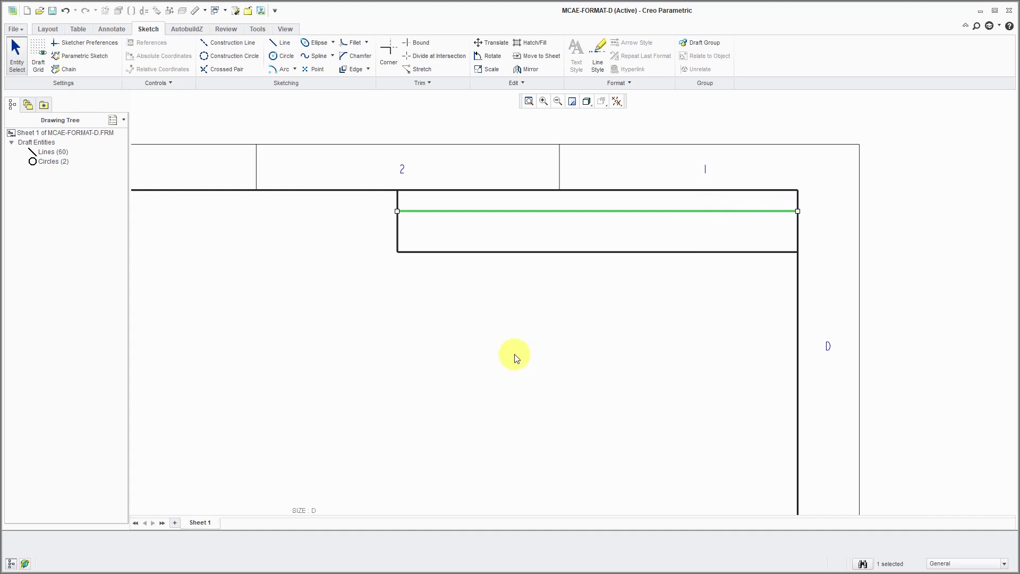
pyautogui.click(530, 252)
pyautogui.press('Delete')
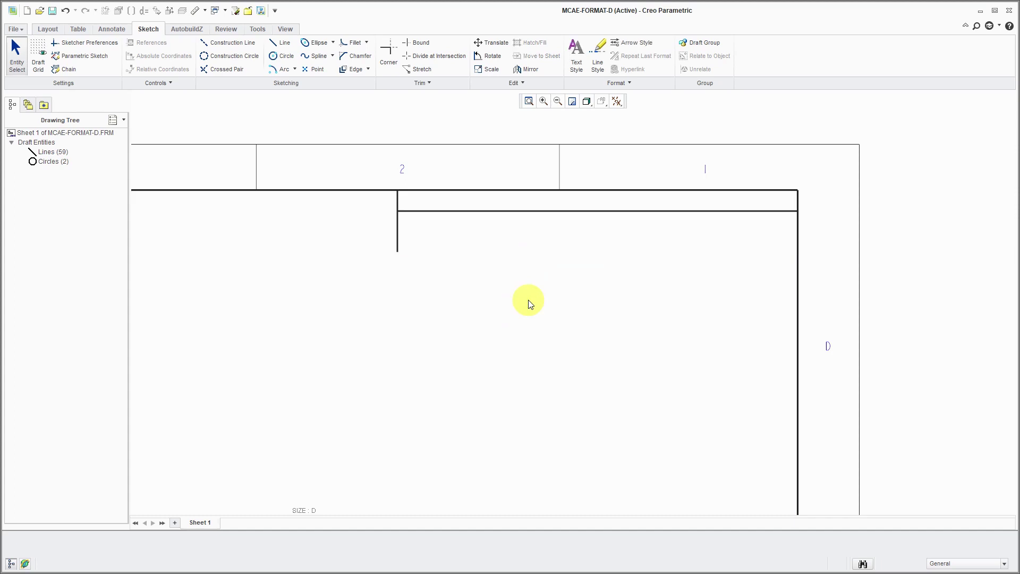
pyautogui.click(398, 232)
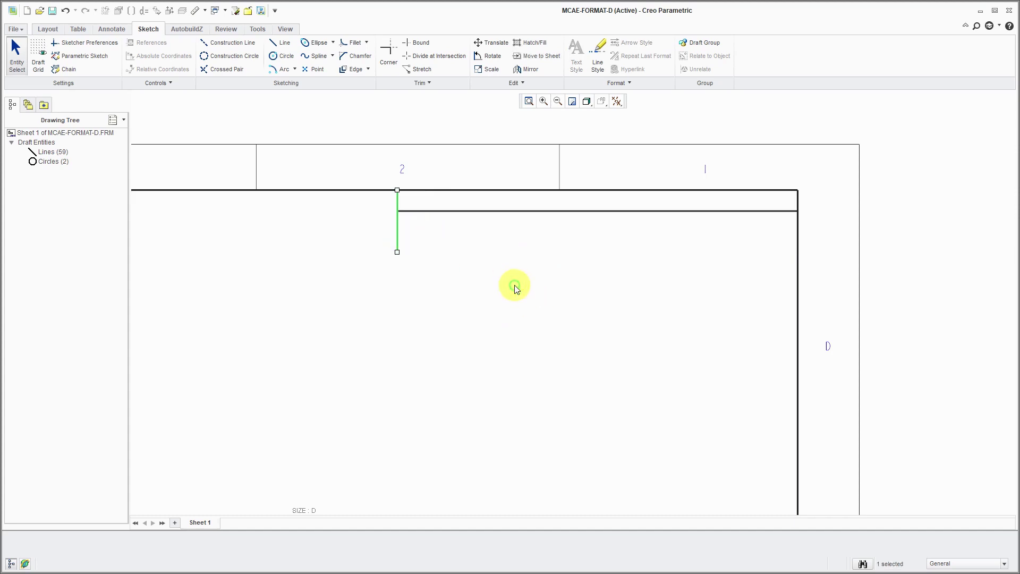
pyautogui.press('Delete')
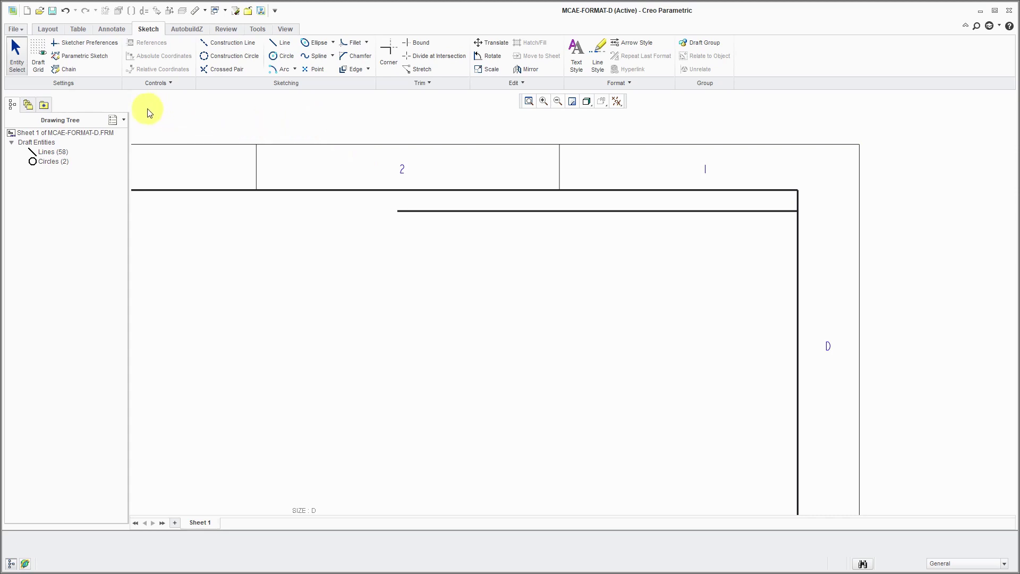
# - Enable Chain sketching and Parametric sketching in the Sketcher Preferences
pyautogui.click(101, 45)
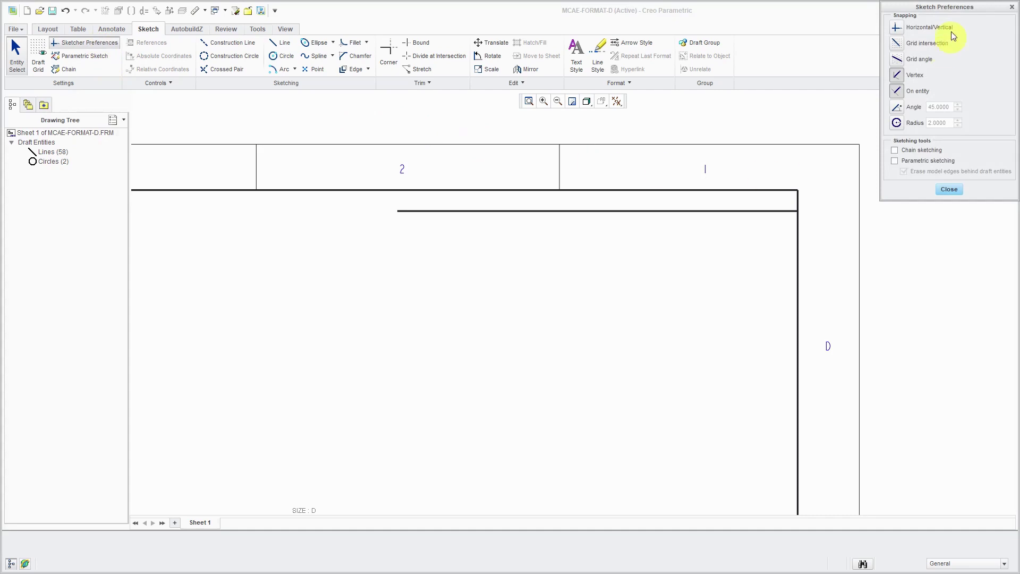
pyautogui.moveTo(947, 12)
pyautogui.mouseDown()
pyautogui.moveTo(928, 33)
pyautogui.moveTo(898, 143)
pyautogui.mouseUp()
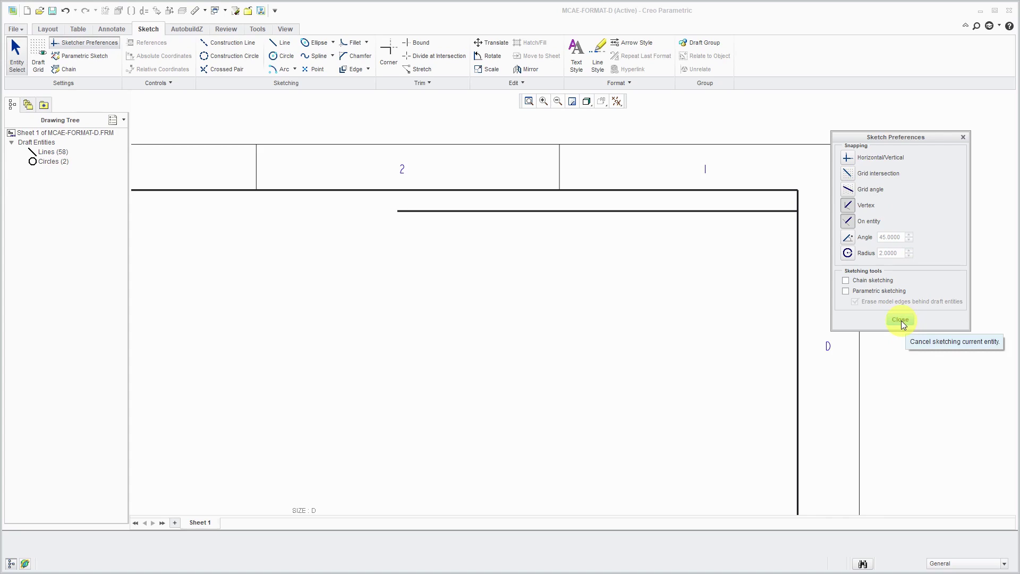
pyautogui.click(880, 286)
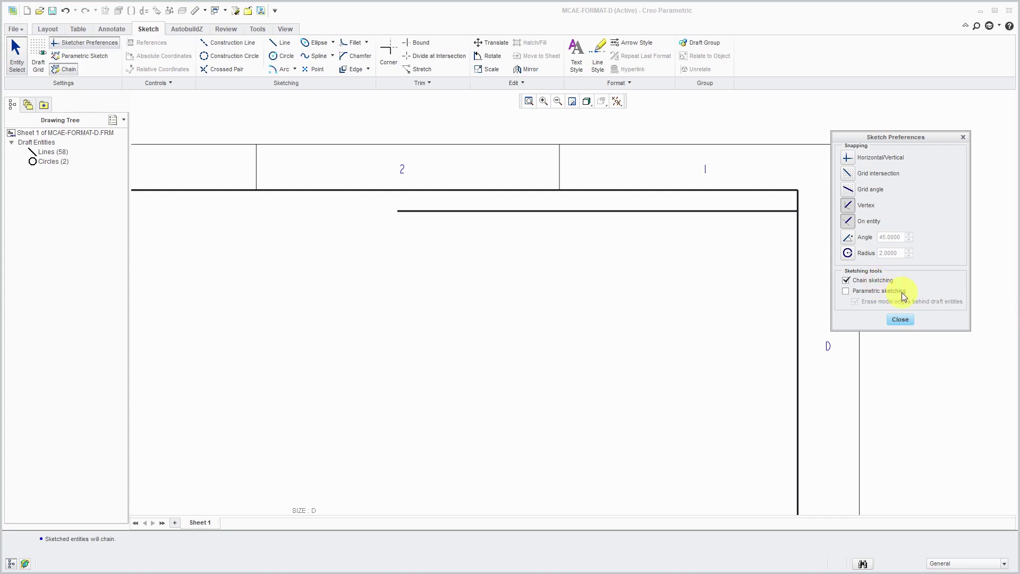
pyautogui.click(888, 292)
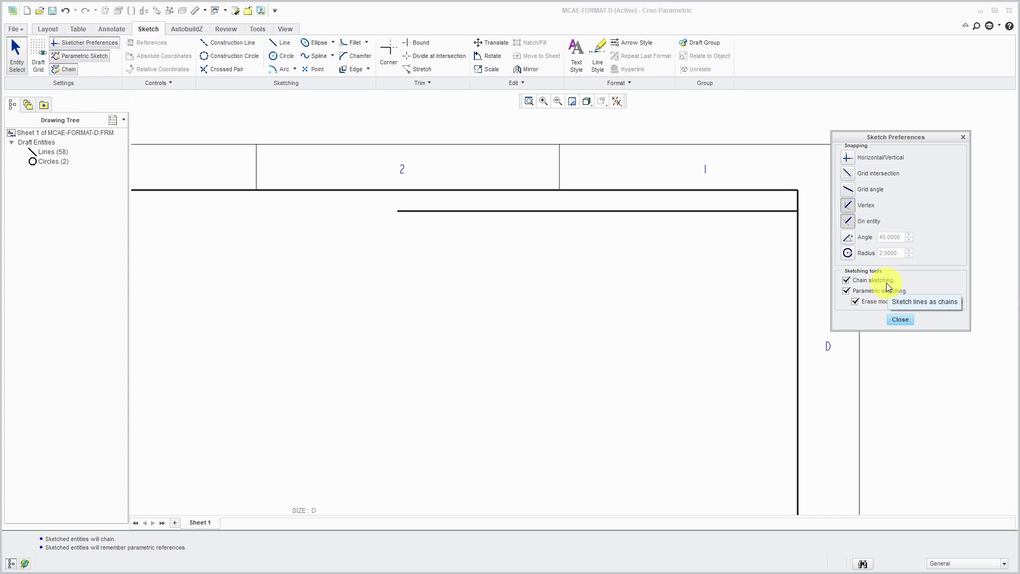
pyautogui.click(898, 322)
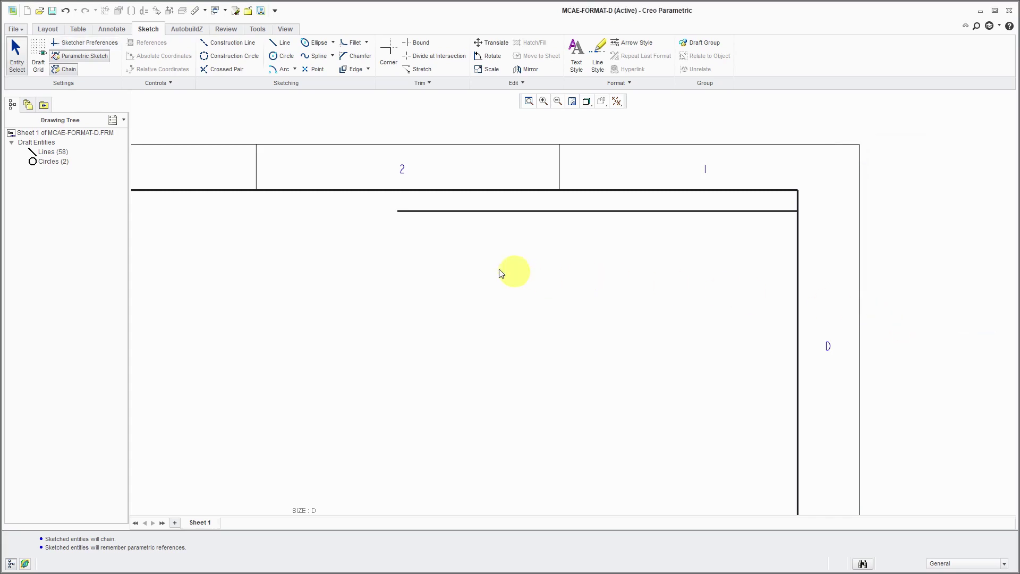
# - Draw a vertical line from the title-block line's left end up to the top border
pyautogui.click(280, 43)
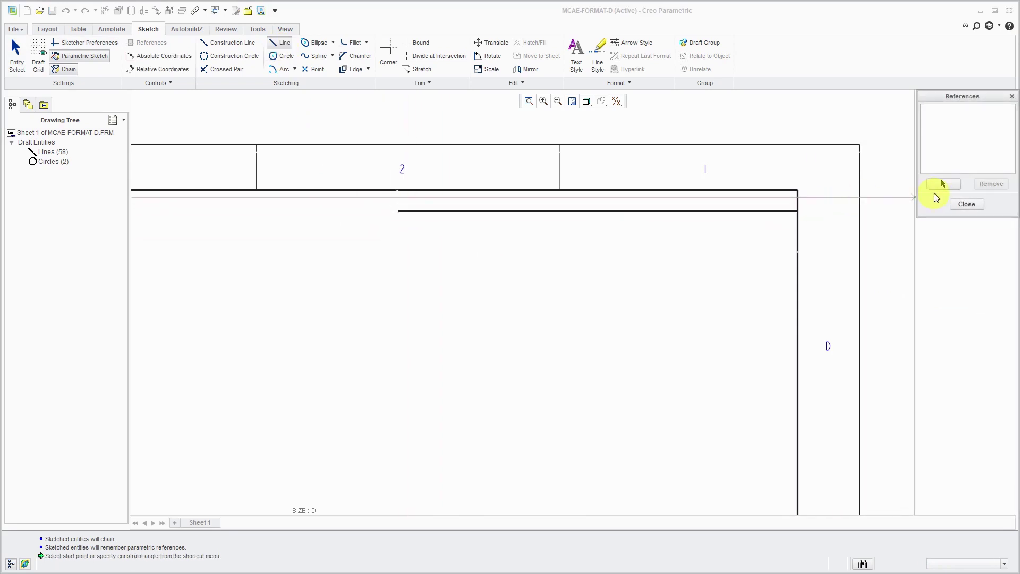
pyautogui.click(942, 184)
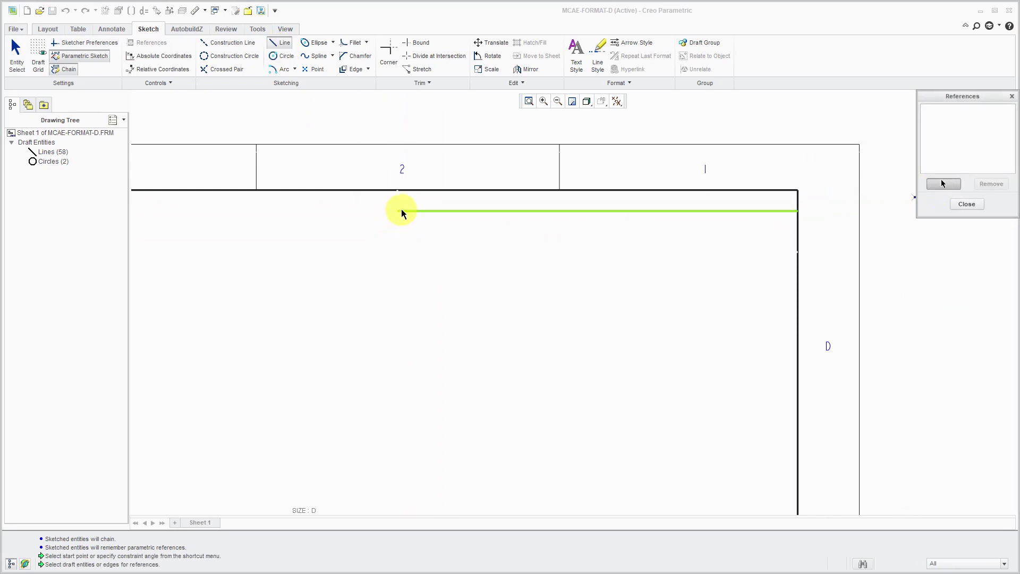
pyautogui.click(399, 212)
pyautogui.click(943, 184)
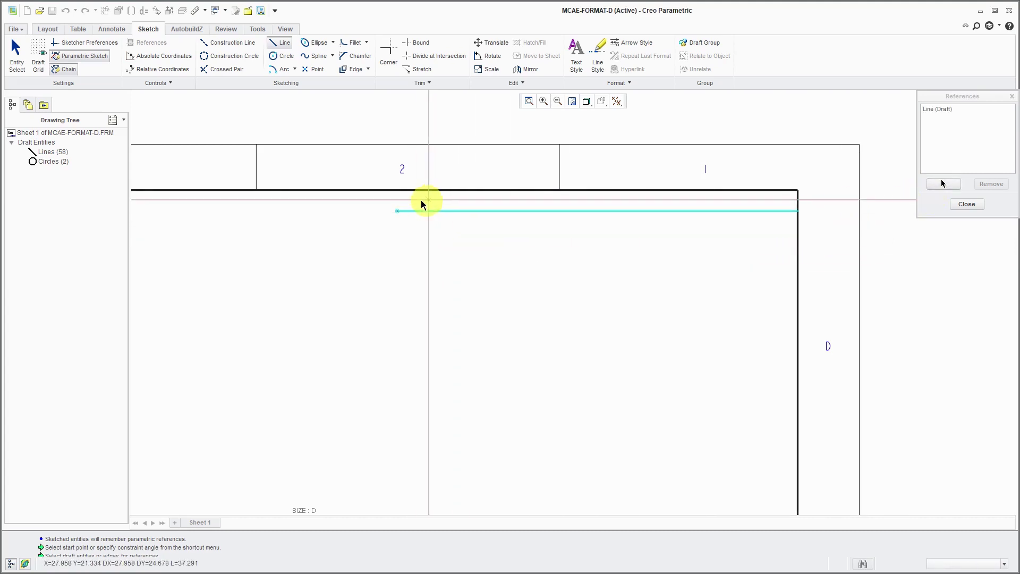
pyautogui.click(398, 211)
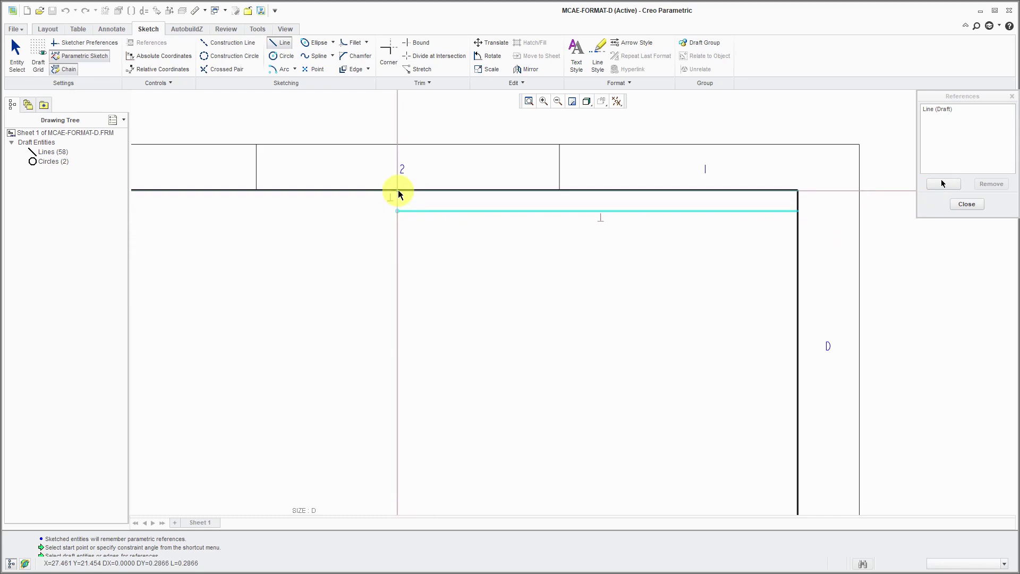
pyautogui.click(398, 190)
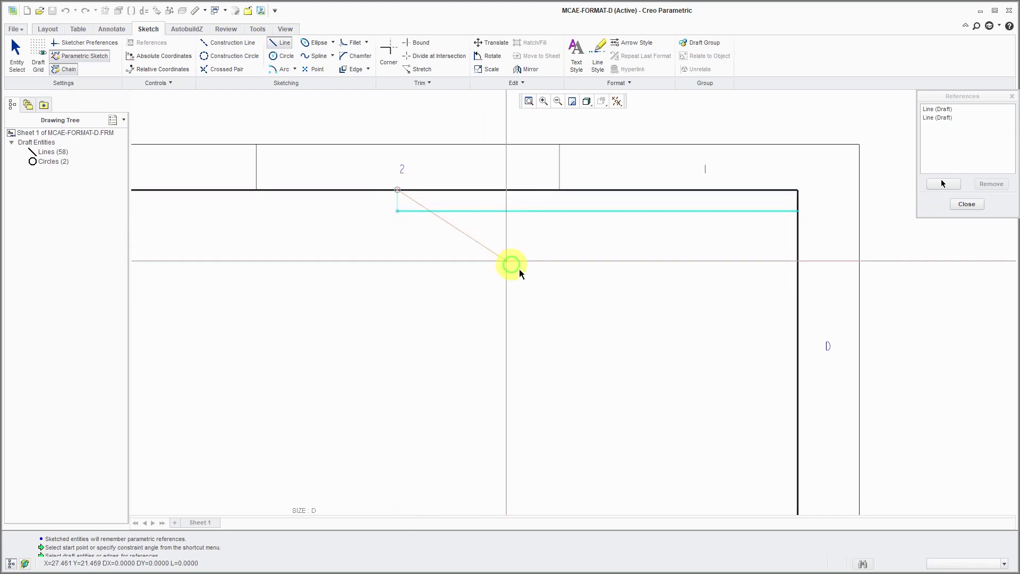
pyautogui.click(961, 204)
pyautogui.middleClick(467, 312)
pyautogui.middleClick(467, 311)
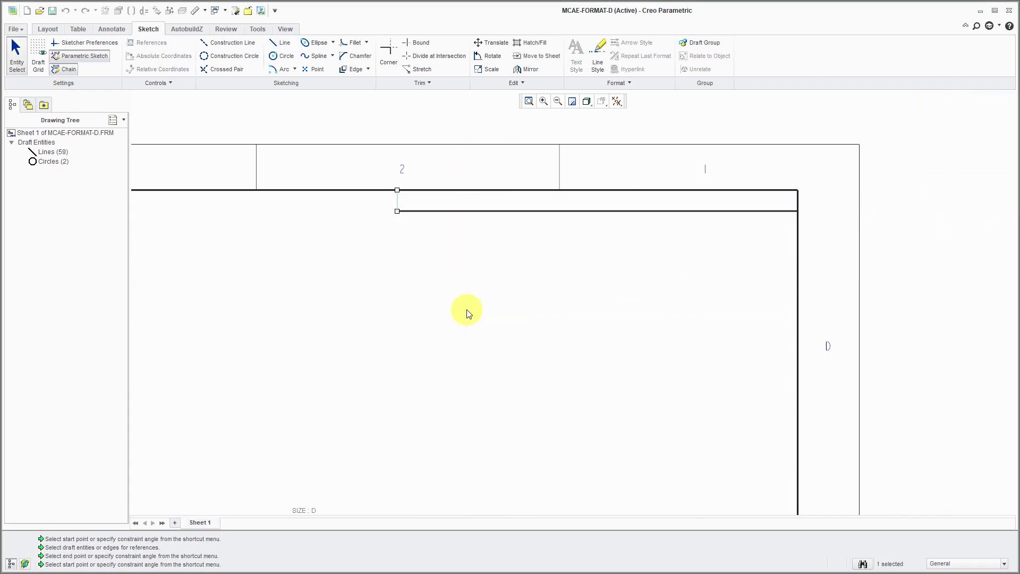
pyautogui.scroll(4, 372, 219)
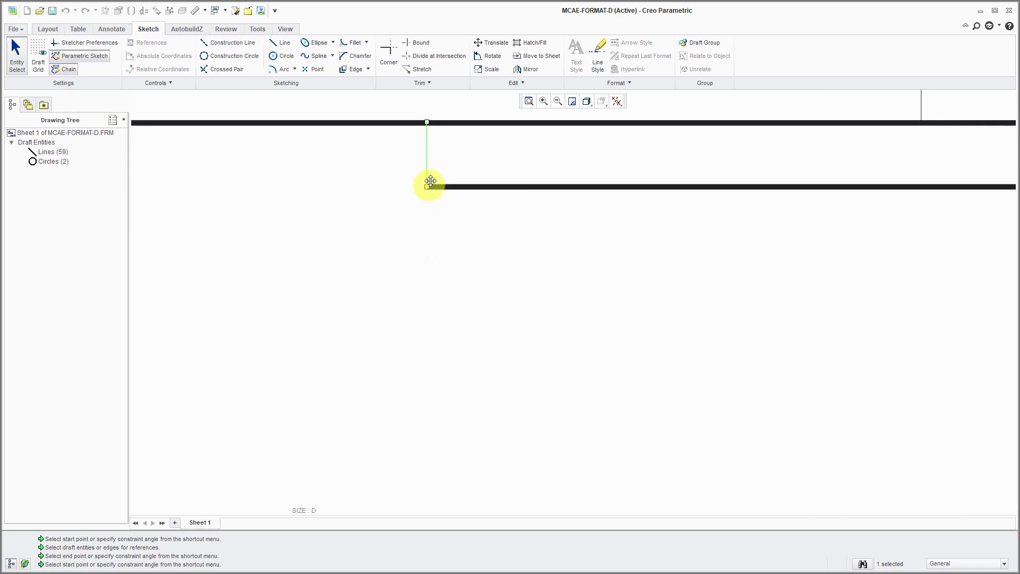
# - Open the new line's Line Style settings, keeping the font as SOLIDFONT
pyautogui.rightClick(434, 244)
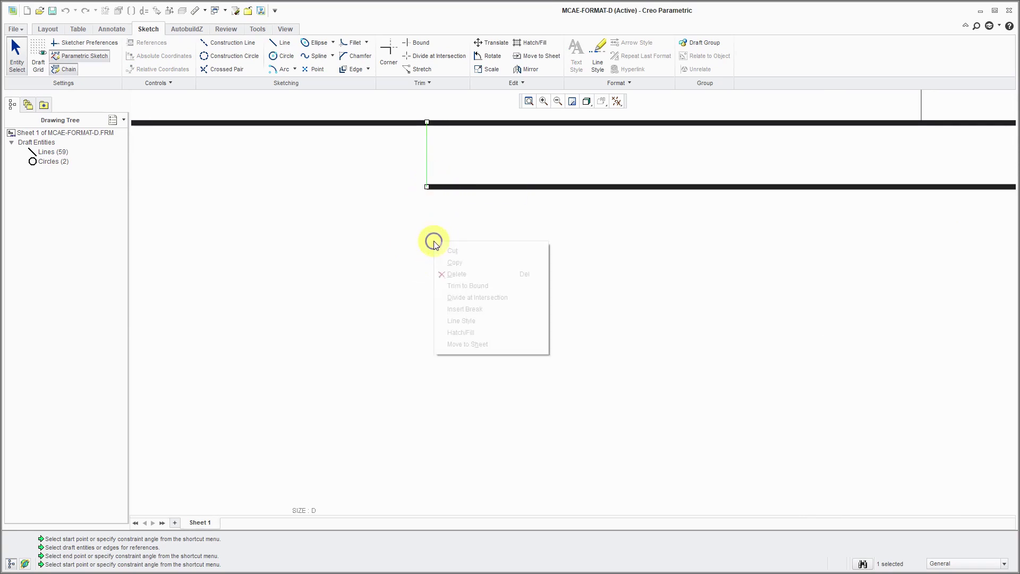
pyautogui.click(475, 320)
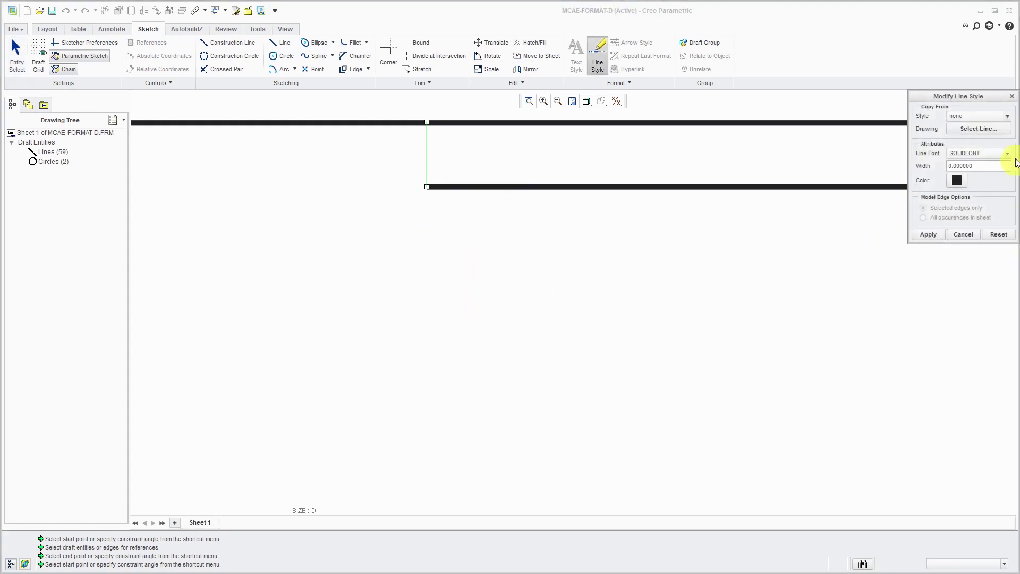
pyautogui.click(1007, 154)
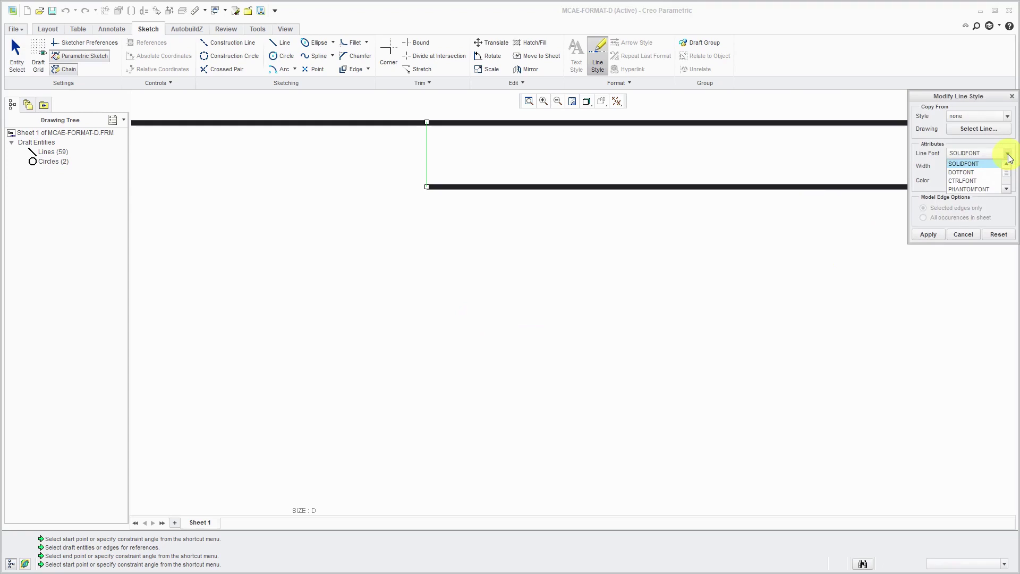
pyautogui.click(1008, 190)
pyautogui.click(1008, 190)
pyautogui.click(1008, 190)
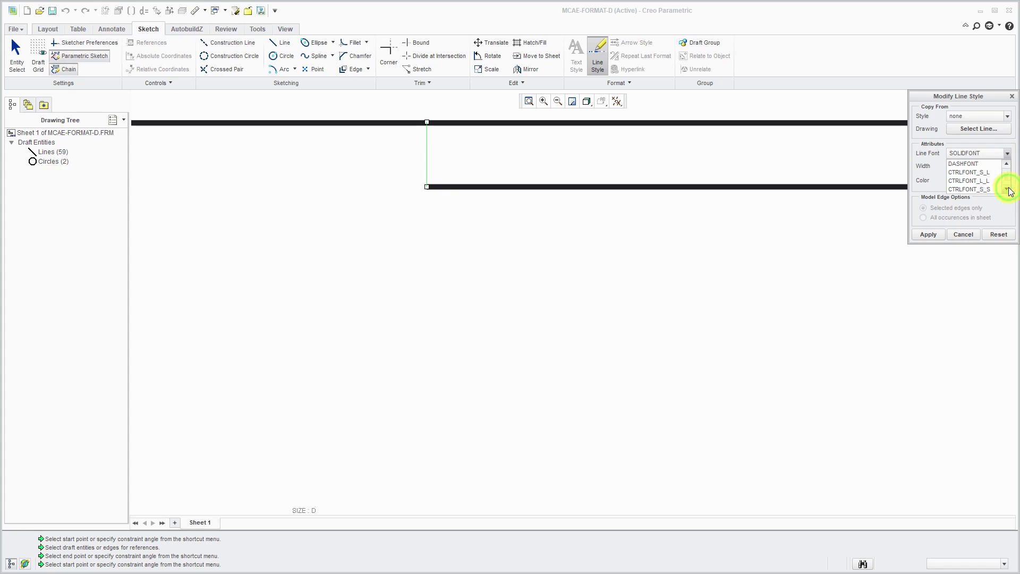
pyautogui.click(1008, 190)
pyautogui.click(1008, 189)
pyautogui.click(1008, 190)
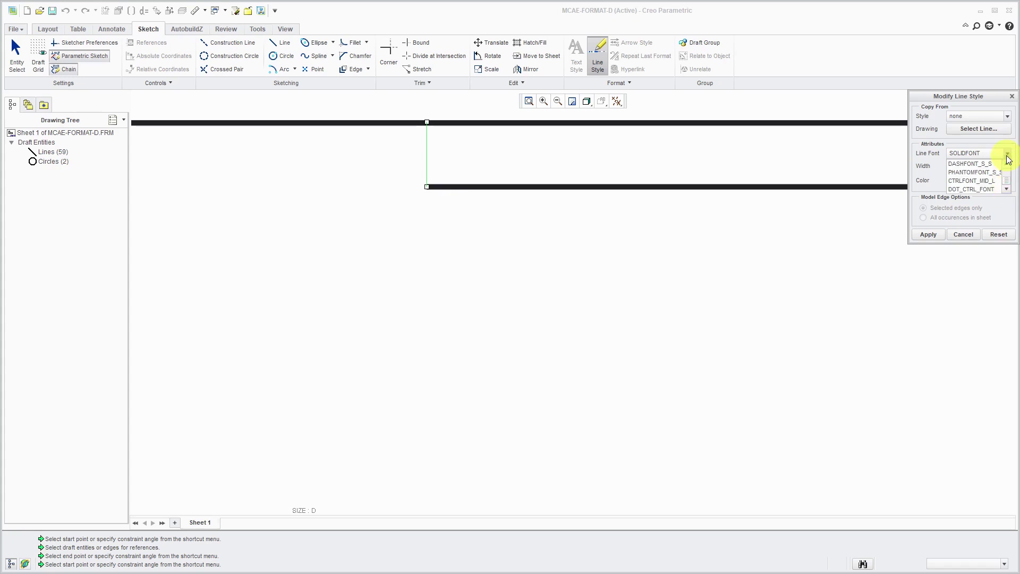
pyautogui.click(1009, 117)
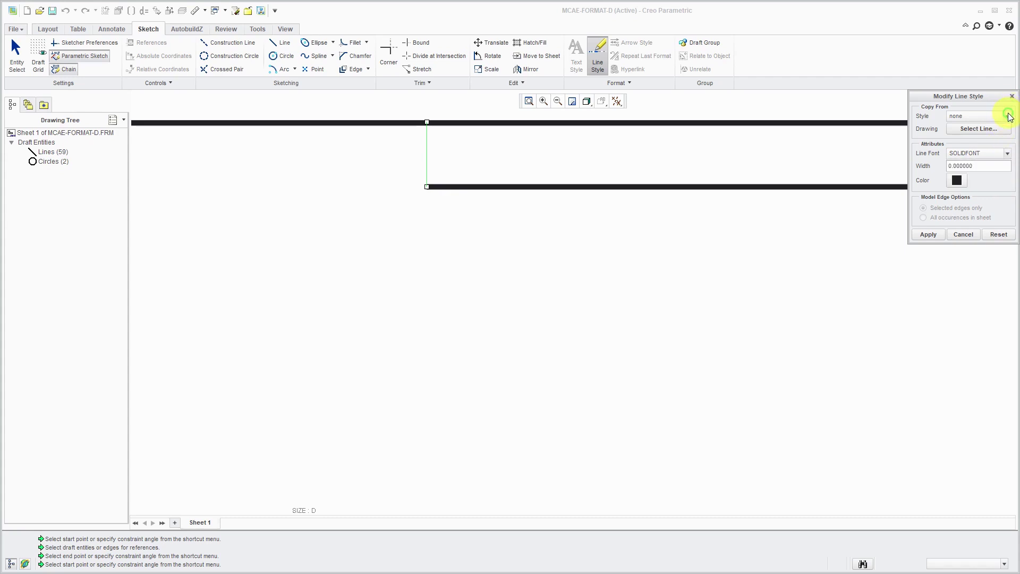
# - Set the line width to .025, after first trying .05, and apply it
pyautogui.tripleClick(976, 165)
pyautogui.write('.05')
pyautogui.press('Return')
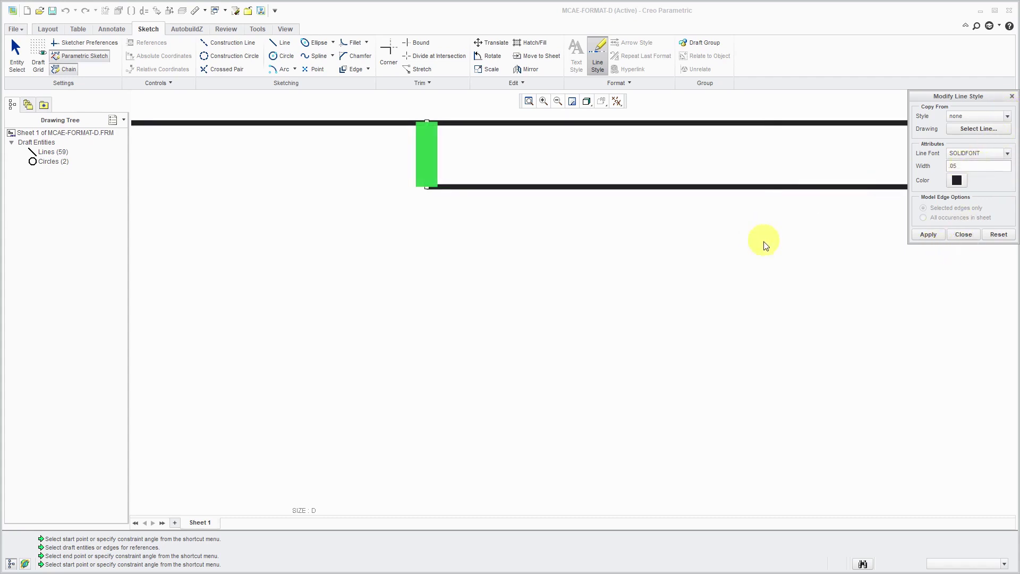
pyautogui.click(930, 234)
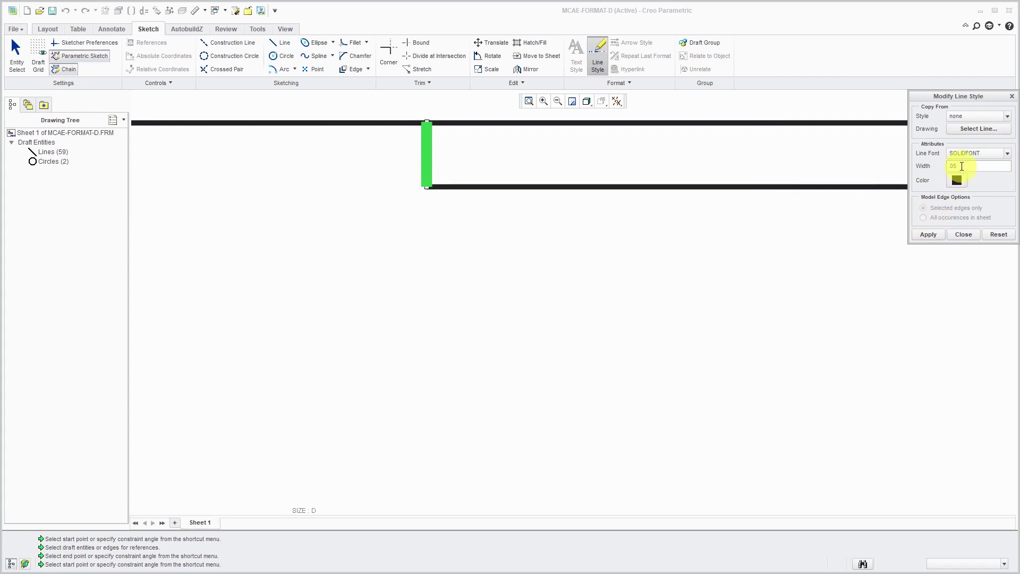
pyautogui.click(962, 166)
pyautogui.write('25')
pyautogui.click(924, 235)
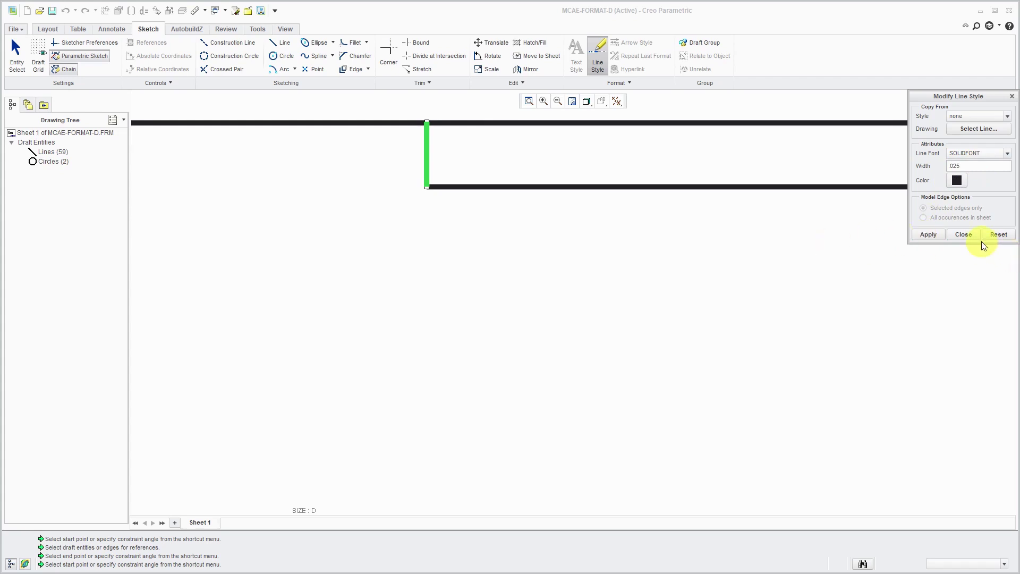
pyautogui.click(970, 235)
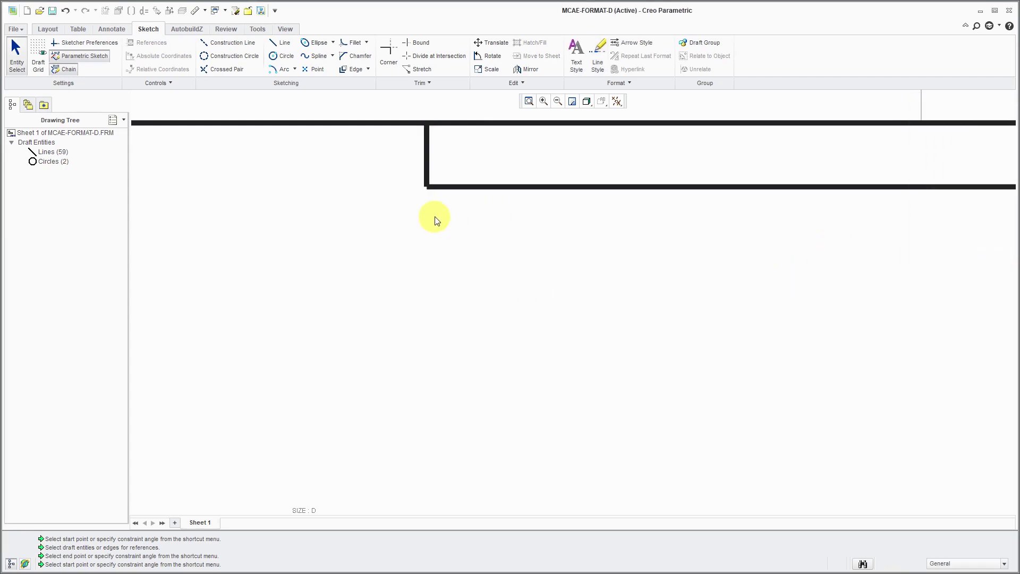
pyautogui.scroll(-4, 436, 223)
pyautogui.scroll(-3, 435, 223)
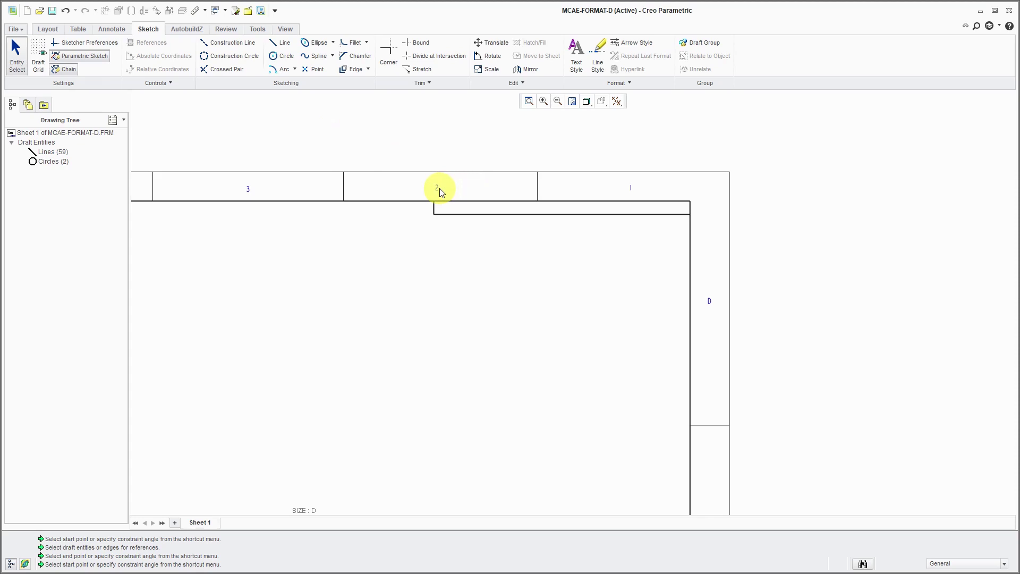
# - Show the Annotate tools and zoom between the full sheet and the title block
pyautogui.click(112, 28)
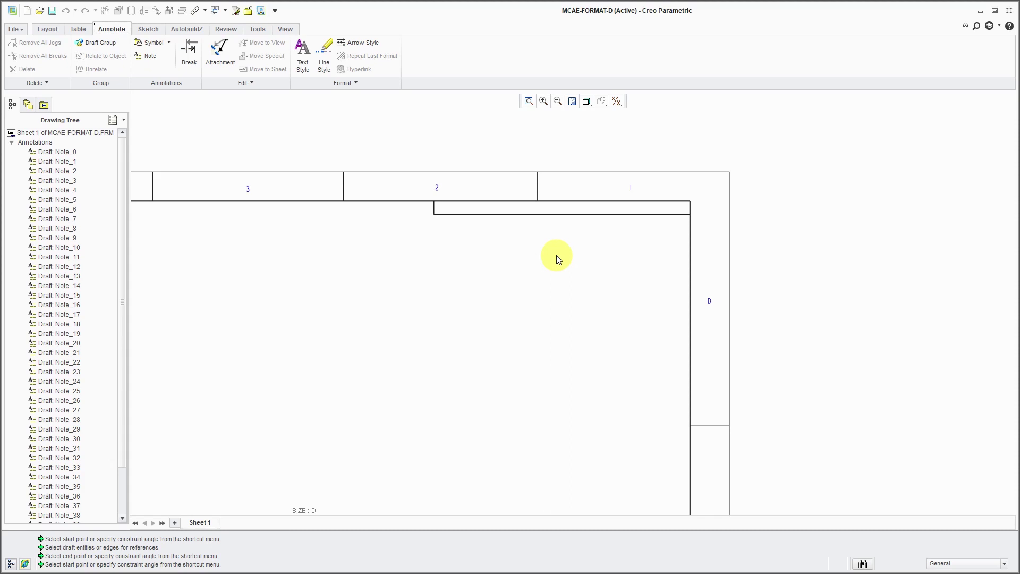
pyautogui.scroll(-4, 585, 191)
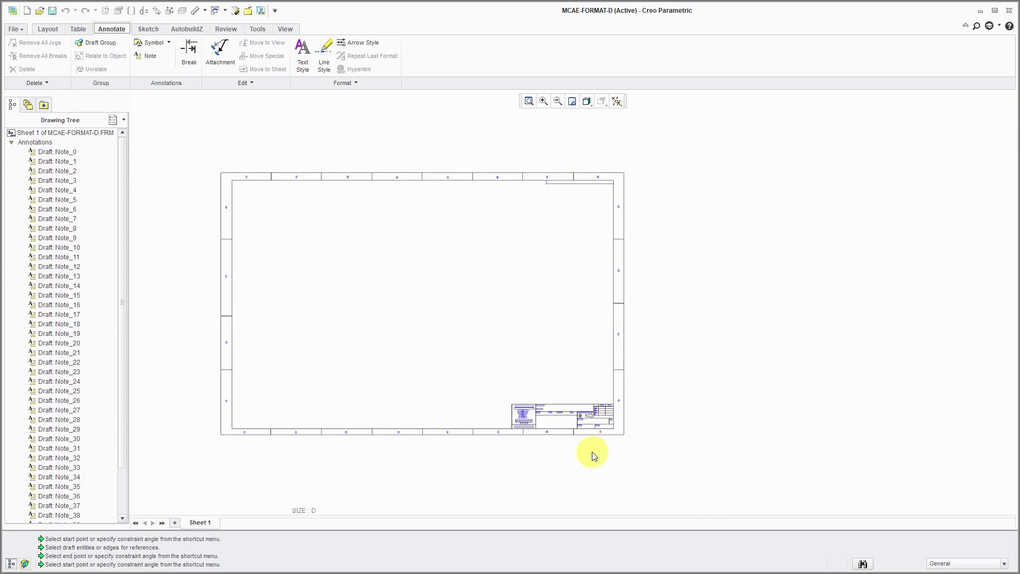
pyautogui.scroll(2, 592, 452)
pyautogui.scroll(3, 561, 445)
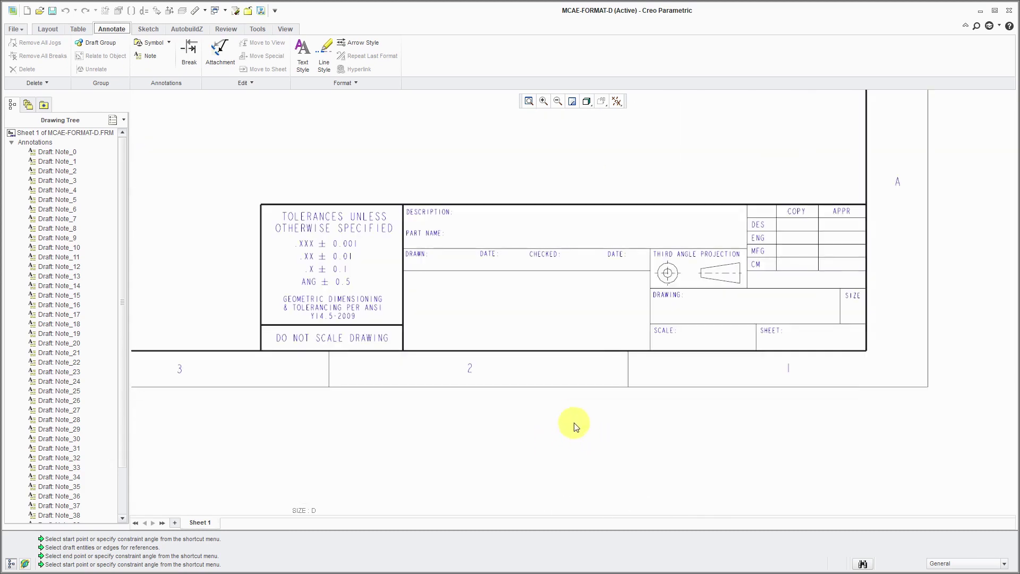
pyautogui.scroll(1, 889, 346)
pyautogui.scroll(-1, 889, 347)
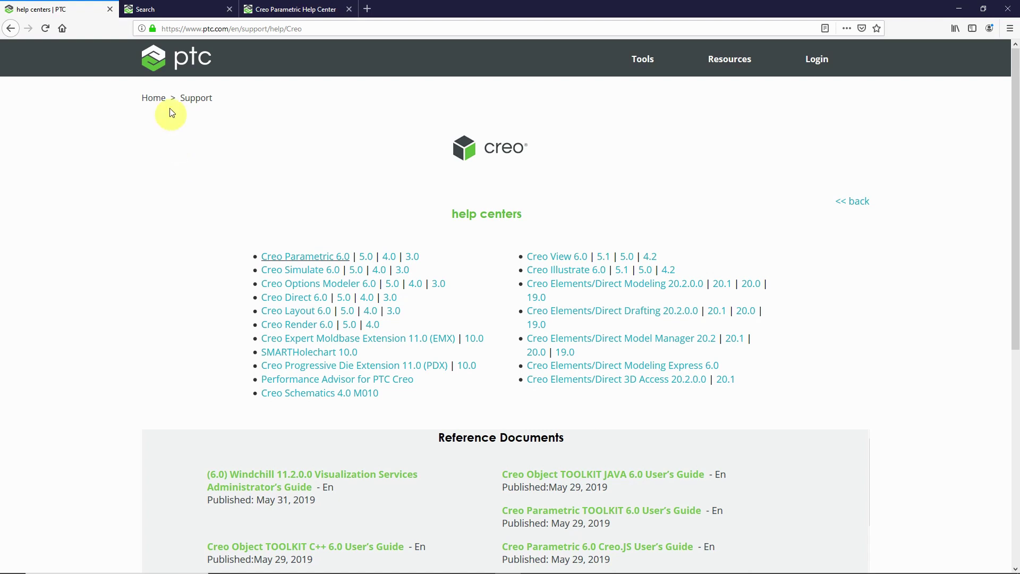
# - Read through System Parameters for Drawings for &sheet_number, &dwg_name, &scale and &total_sheets
pyautogui.click(174, 12)
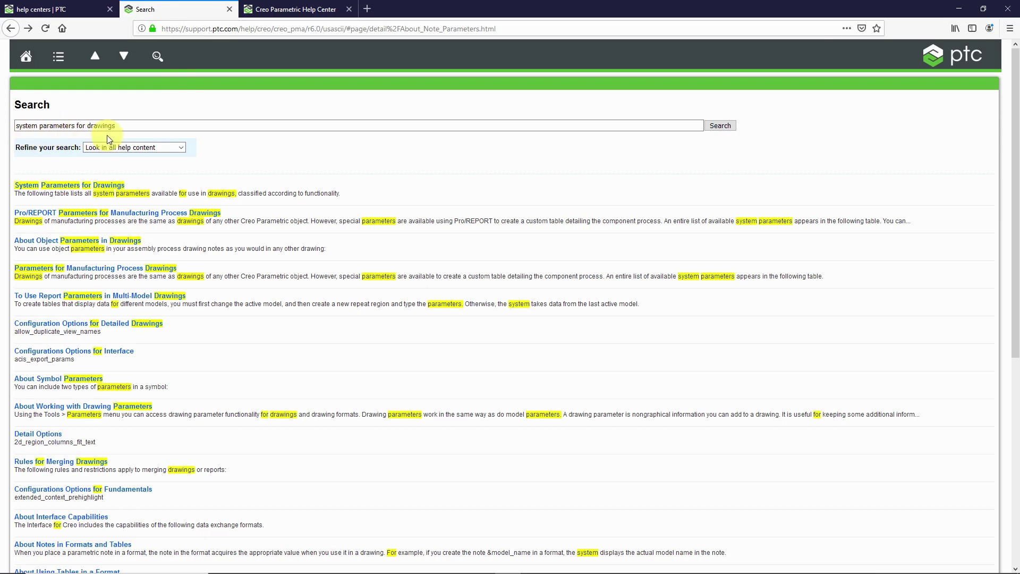
pyautogui.click(311, 16)
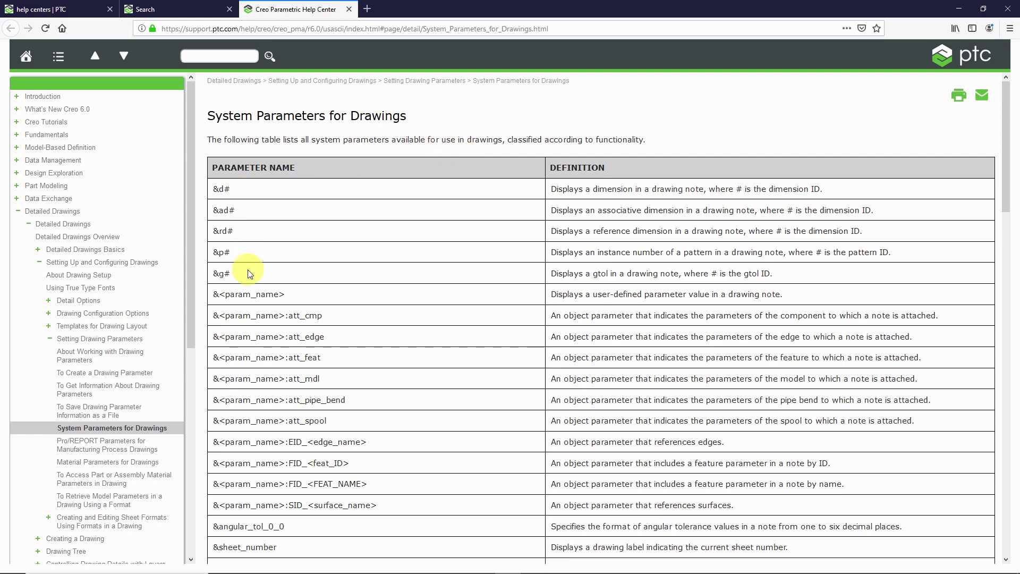
pyautogui.scroll(-2, 353, 248)
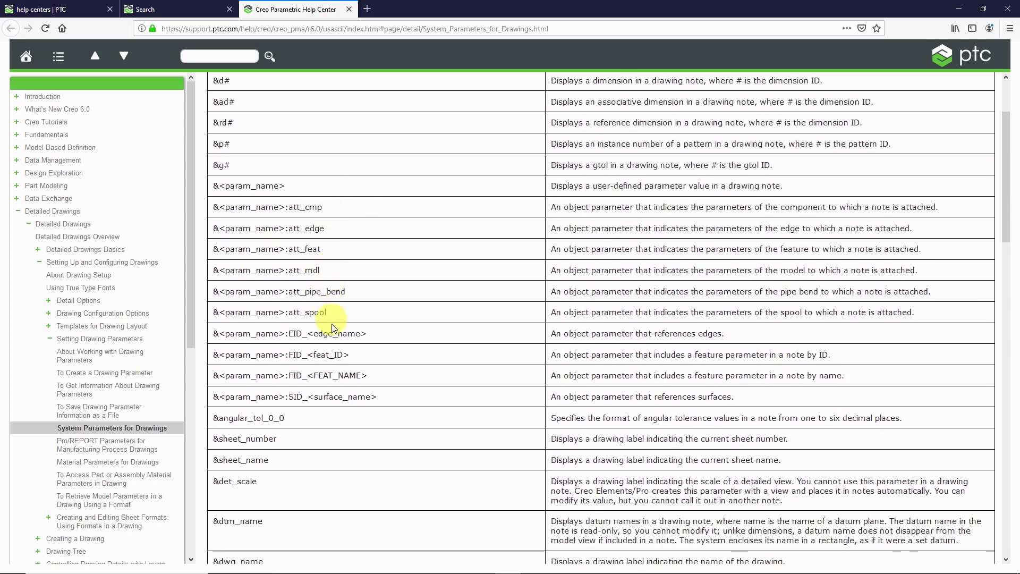
pyautogui.scroll(-2, 324, 319)
pyautogui.scroll(-3, 317, 299)
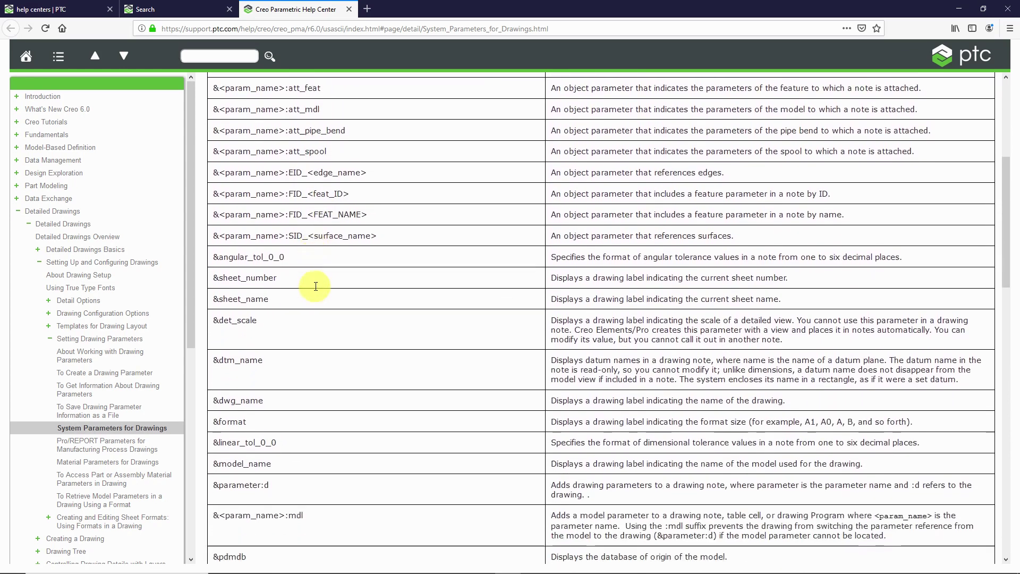
pyautogui.scroll(-1, 315, 276)
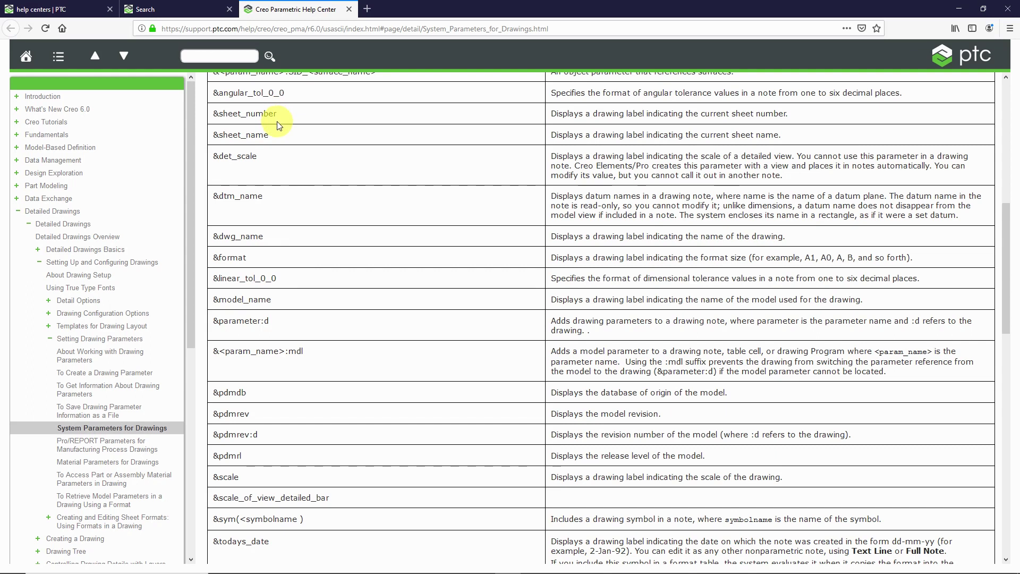
pyautogui.scroll(-3, 298, 303)
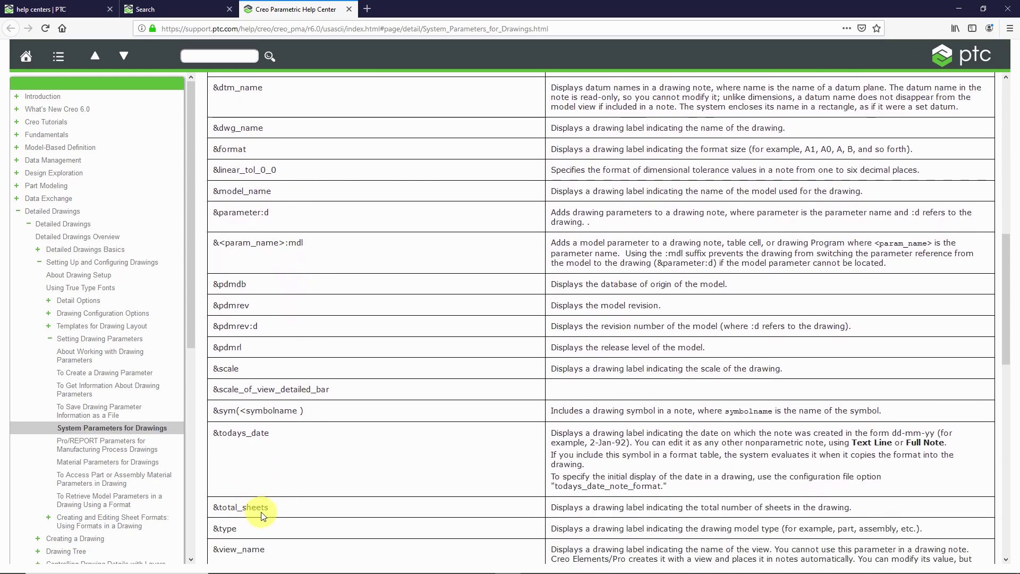
pyautogui.scroll(4, 303, 441)
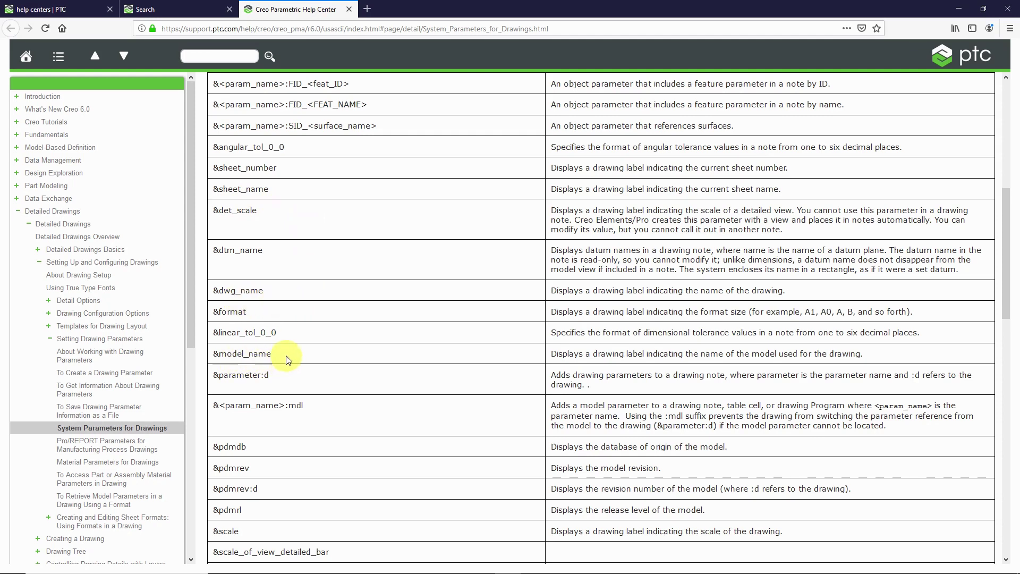
pyautogui.scroll(-2, 303, 414)
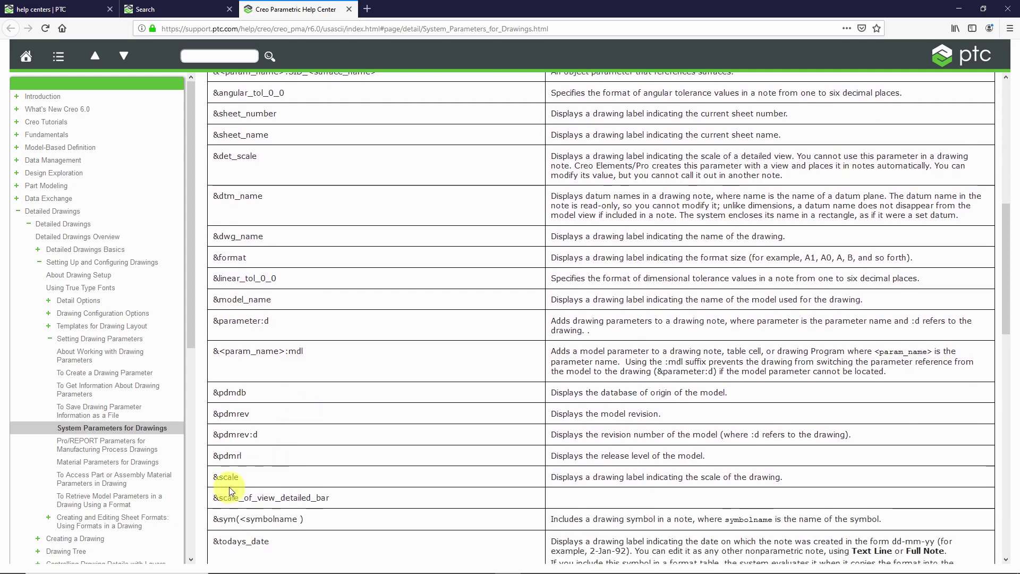
pyautogui.scroll(-2, 255, 476)
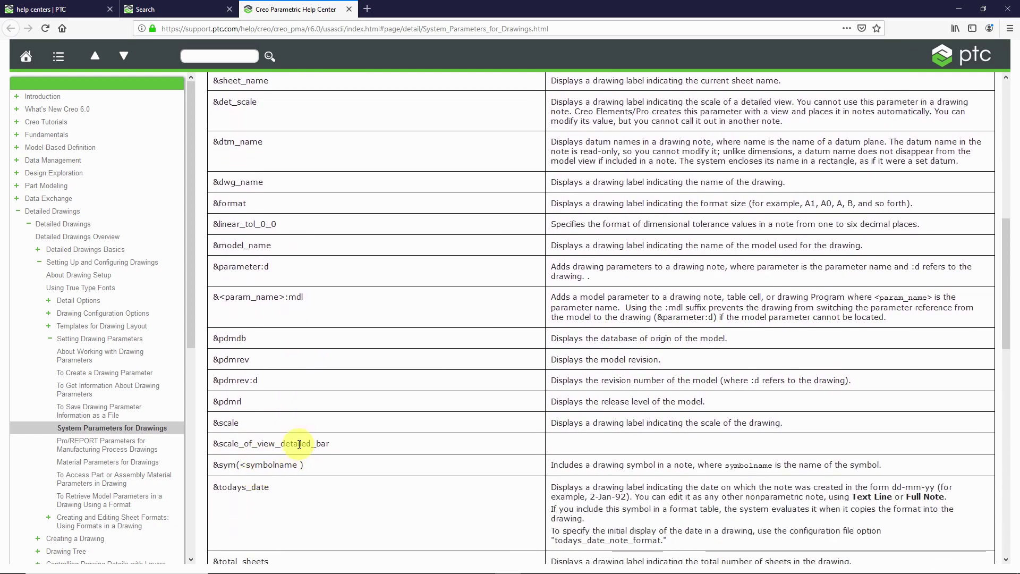
# - Place a leaderless &scale parameter note in the title block's SCALE cell
pyautogui.click(960, 14)
pyautogui.scroll(1, 898, 359)
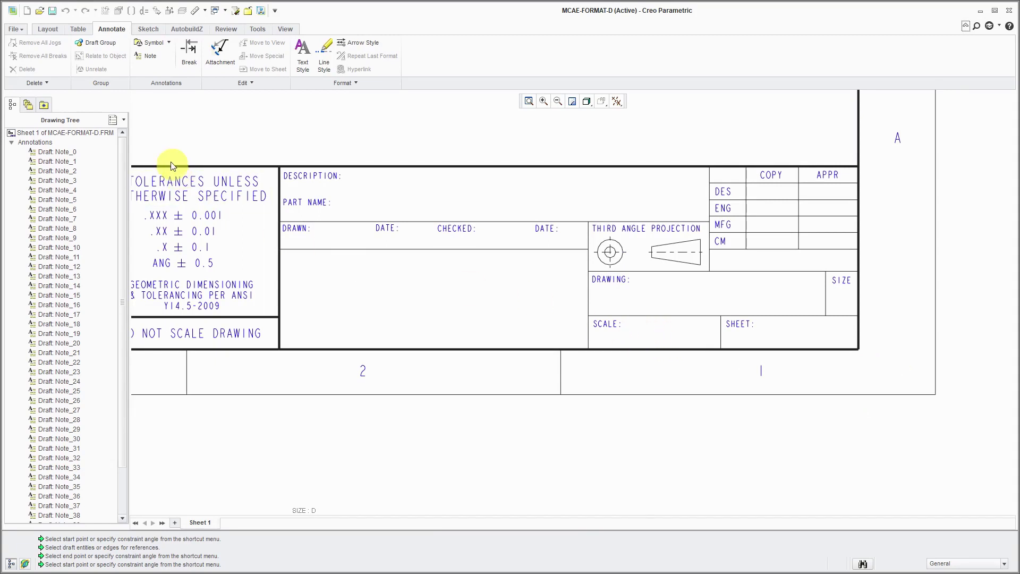
pyautogui.click(151, 59)
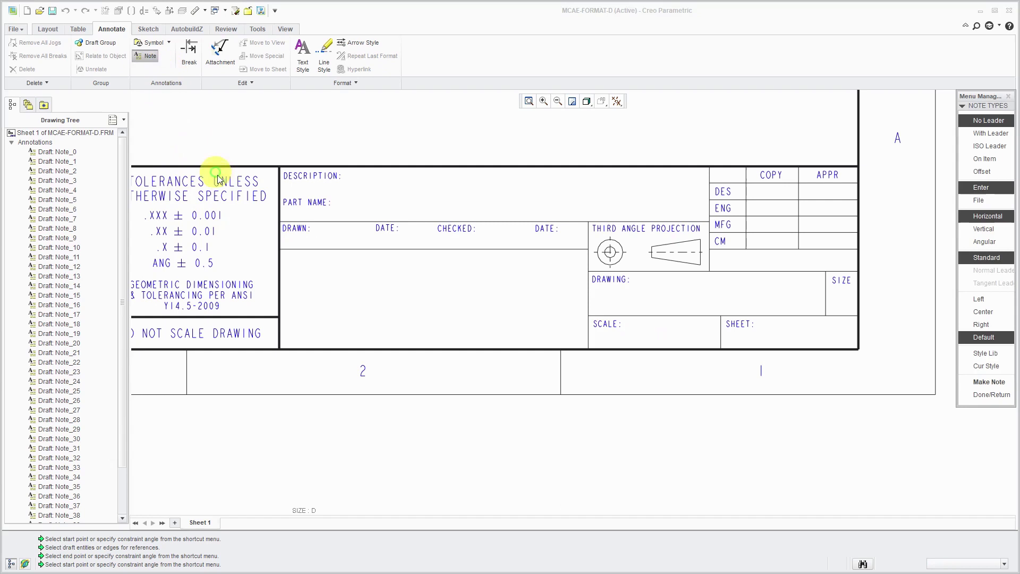
pyautogui.click(975, 123)
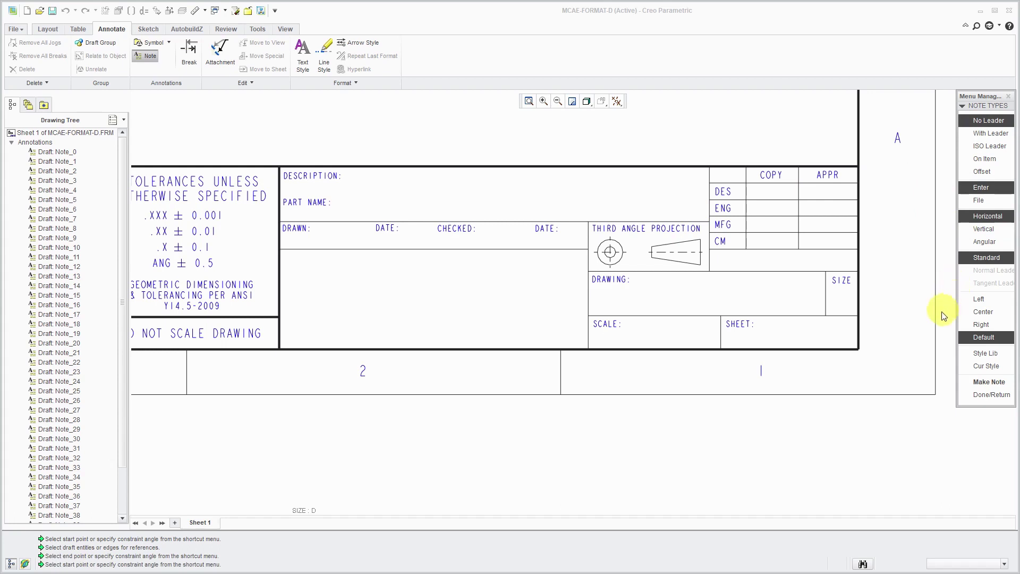
pyautogui.click(990, 382)
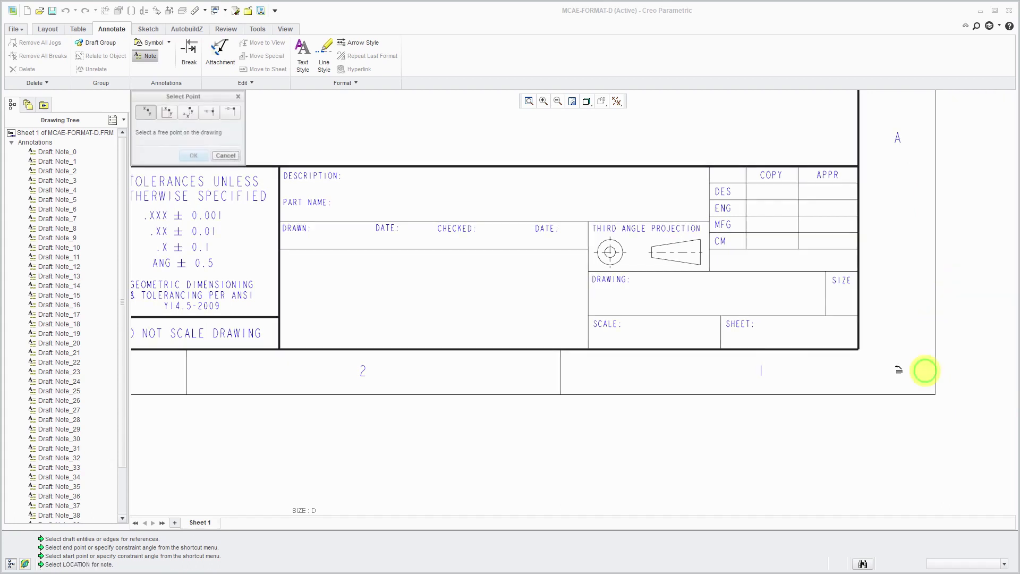
pyautogui.click(632, 341)
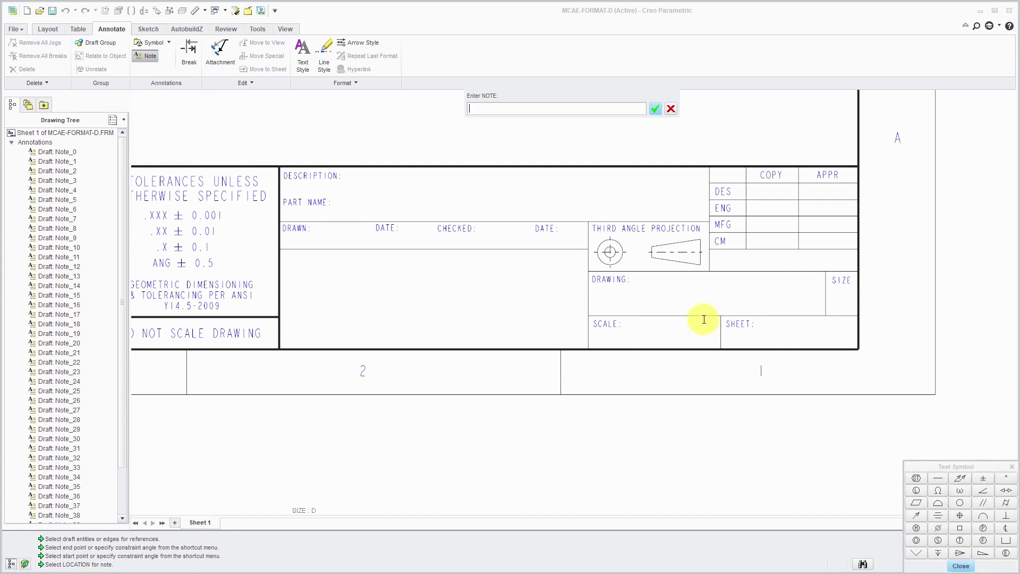
pyautogui.write('&scale')
pyautogui.press('Return')
pyautogui.press('Return')
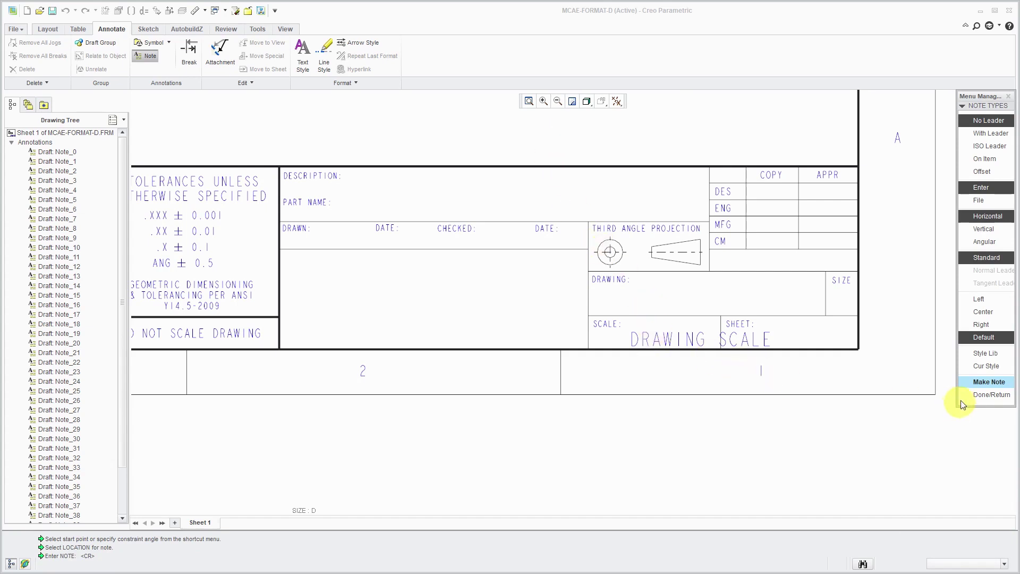
pyautogui.click(989, 395)
# - Nudge the DRAWING SCALE note into place beside its SCALE label
pyautogui.click(649, 338)
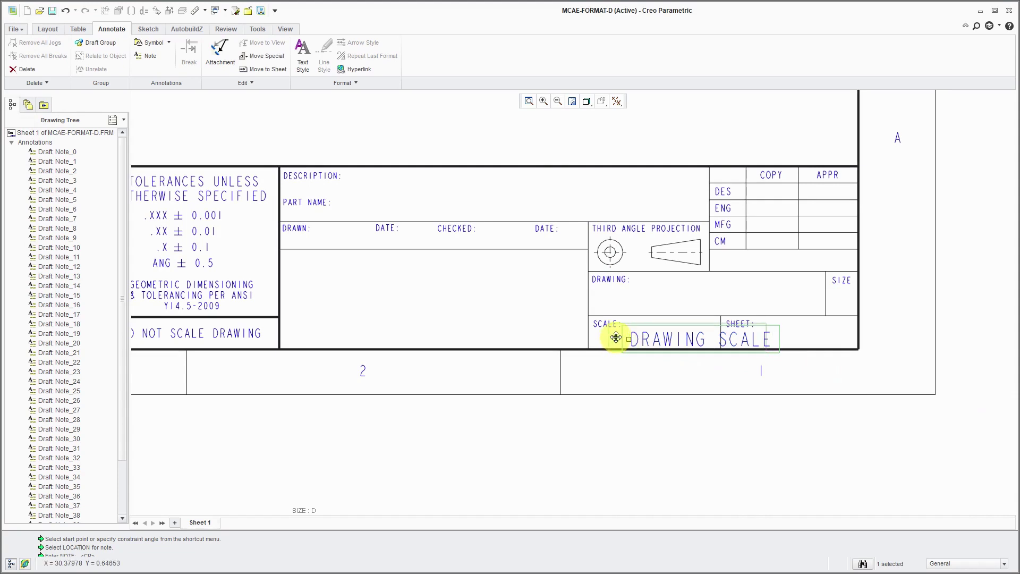
pyautogui.moveTo(629, 339)
pyautogui.mouseDown()
pyautogui.moveTo(615, 336)
pyautogui.moveTo(629, 337)
pyautogui.mouseUp()
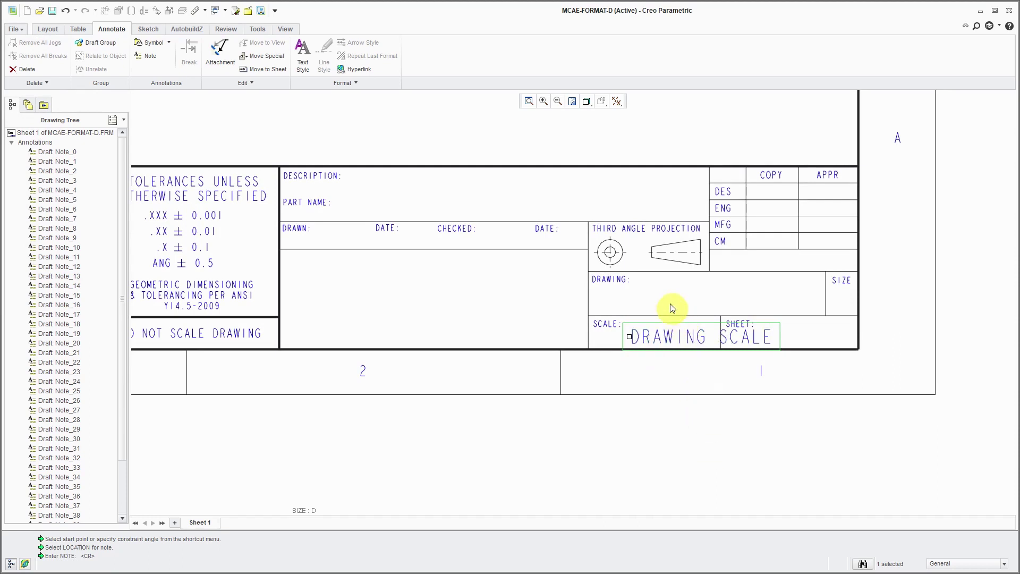
pyautogui.click(143, 57)
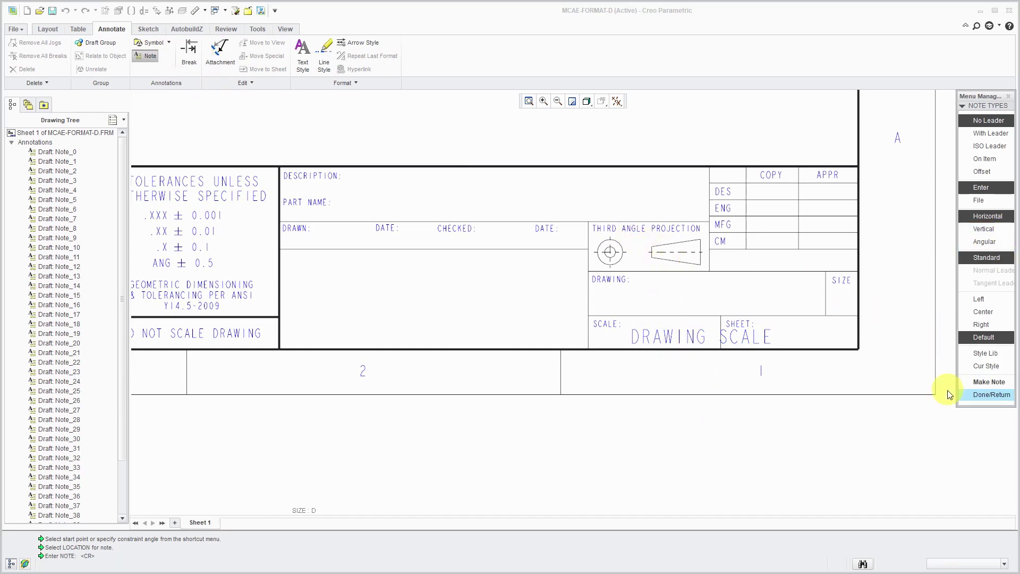
# - Place a &dwg_name note in the DRAWING cell and centre the resulting MCAE-FORMAT-D text
pyautogui.click(986, 381)
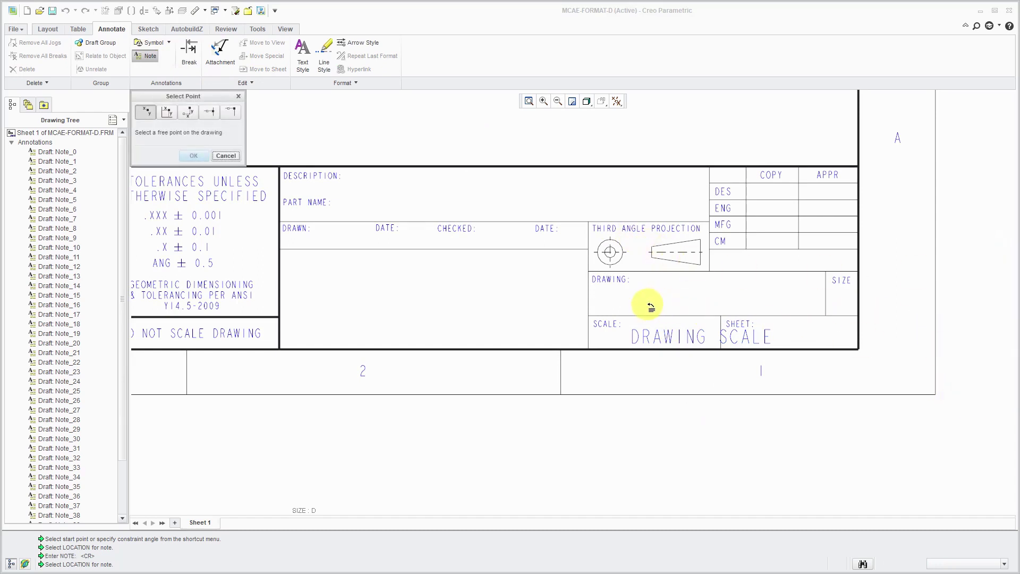
pyautogui.click(647, 307)
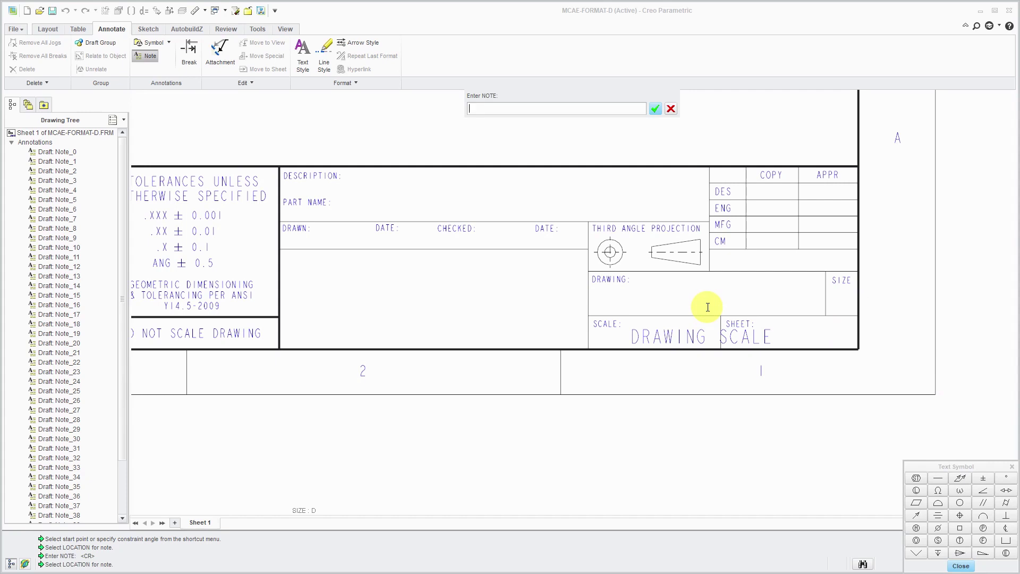
pyautogui.write('&dwg_name')
pyautogui.press('Return')
pyautogui.press('Return')
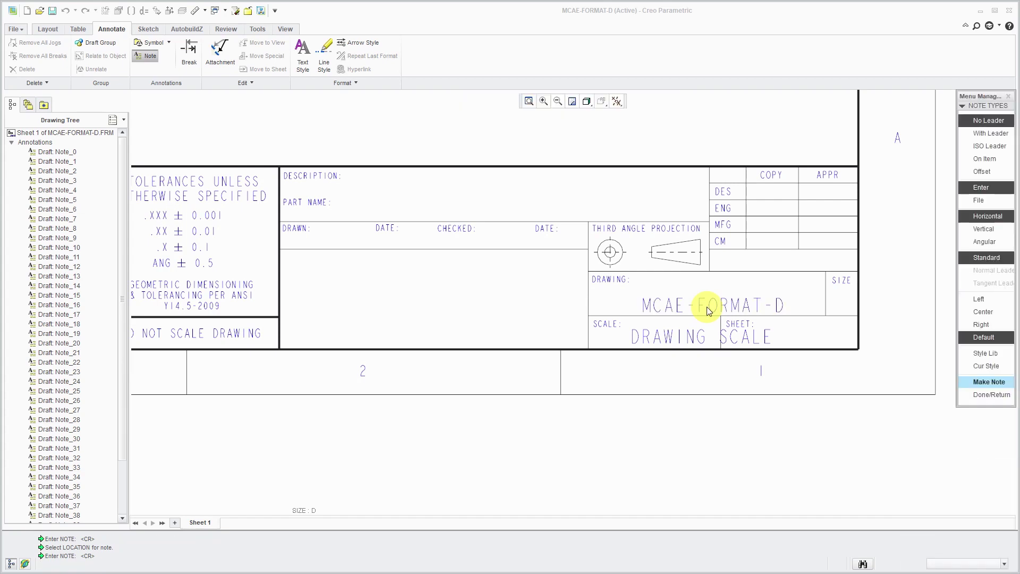
pyautogui.click(973, 395)
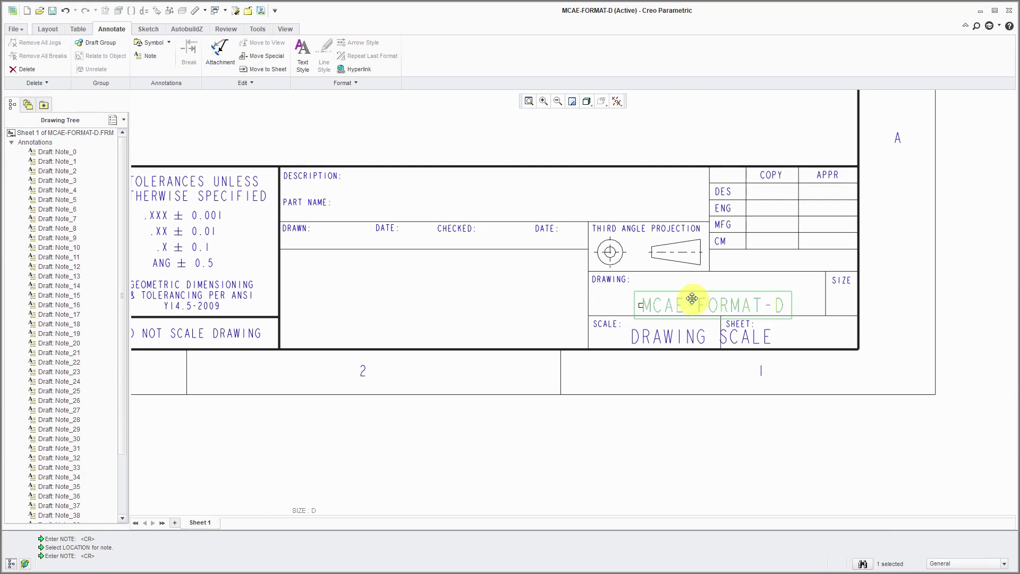
pyautogui.moveTo(652, 300); pyautogui.dragTo(654, 291)
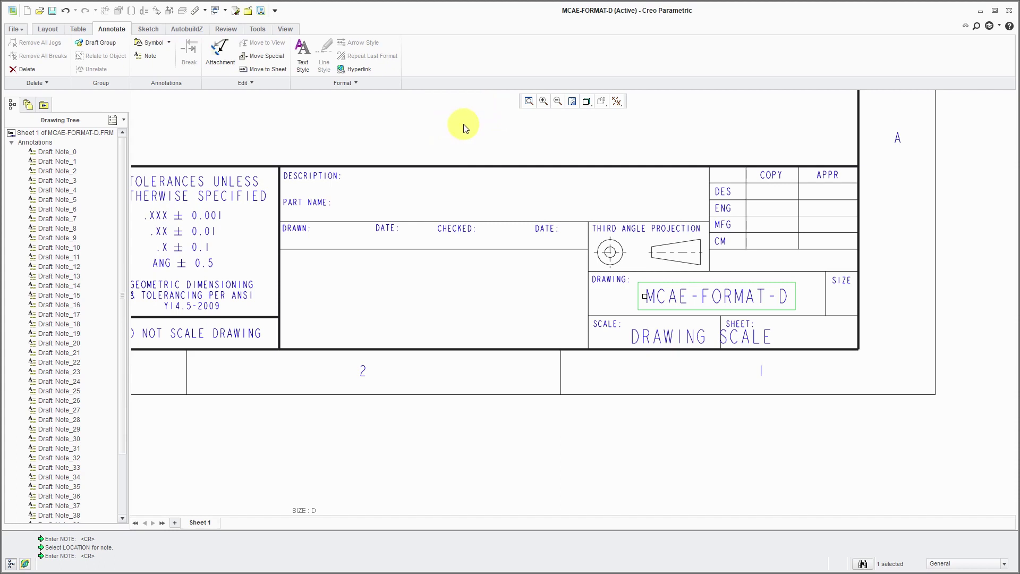
# - Insert a 4x1 table at the title block's DRAWN row
pyautogui.click(86, 30)
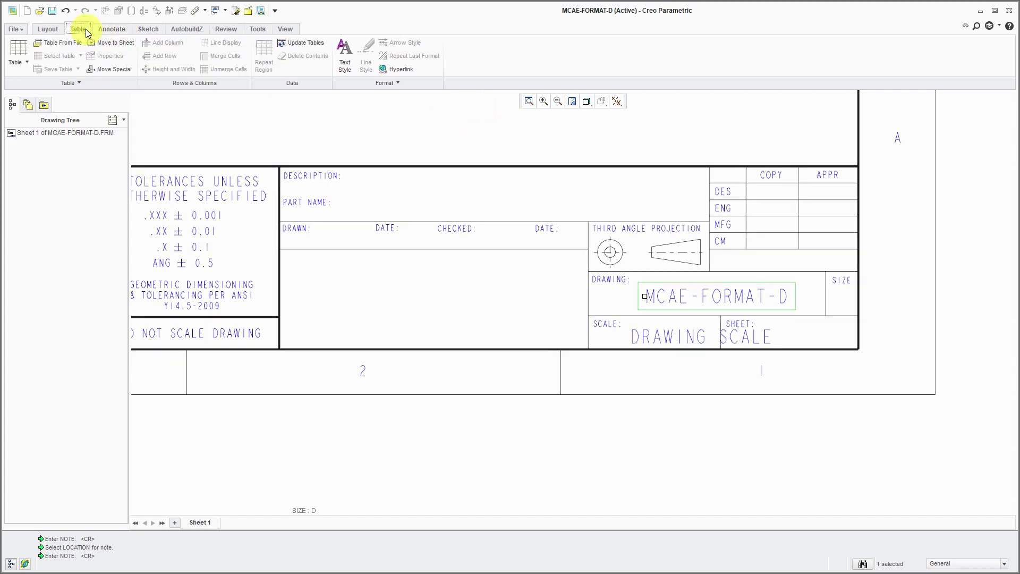
pyautogui.click(27, 64)
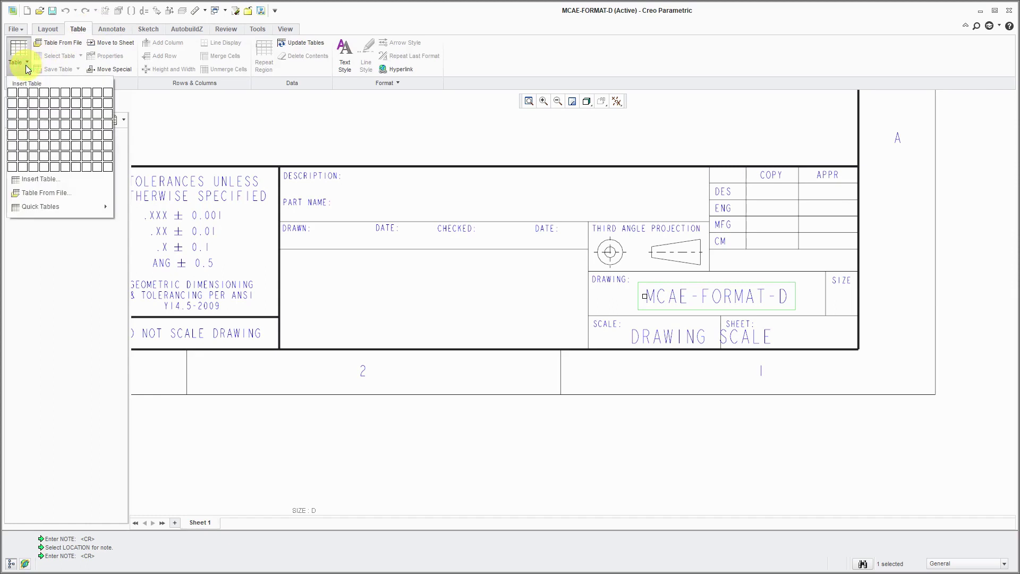
pyautogui.click(44, 98)
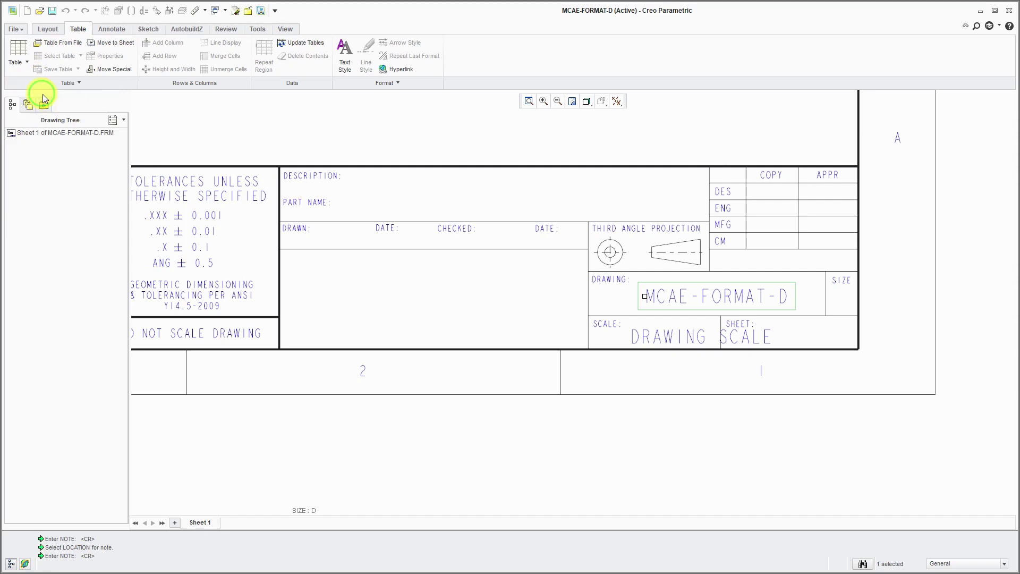
pyautogui.click(310, 222)
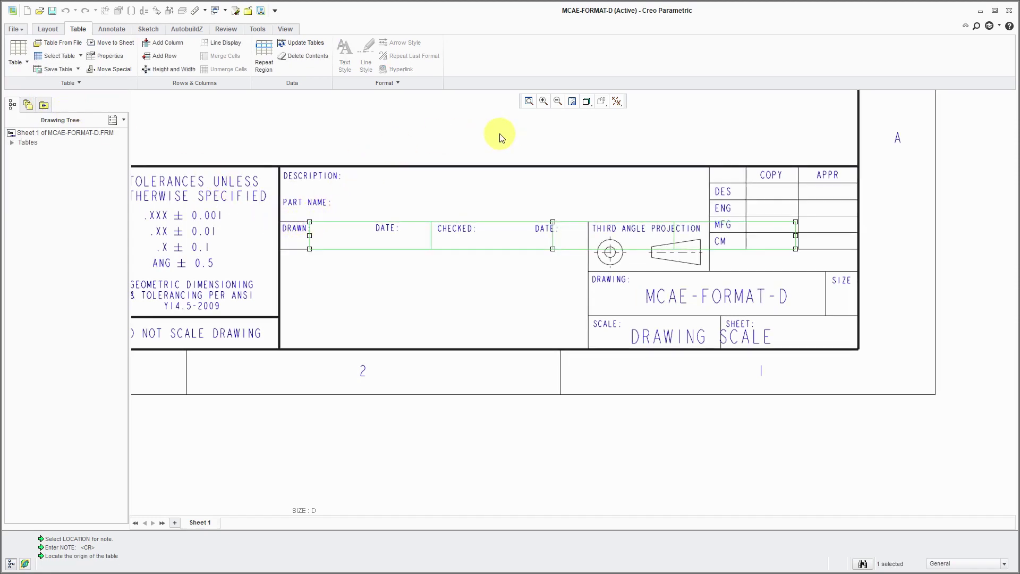
# - Set the table's column width to 0.75
pyautogui.rightClick(396, 134)
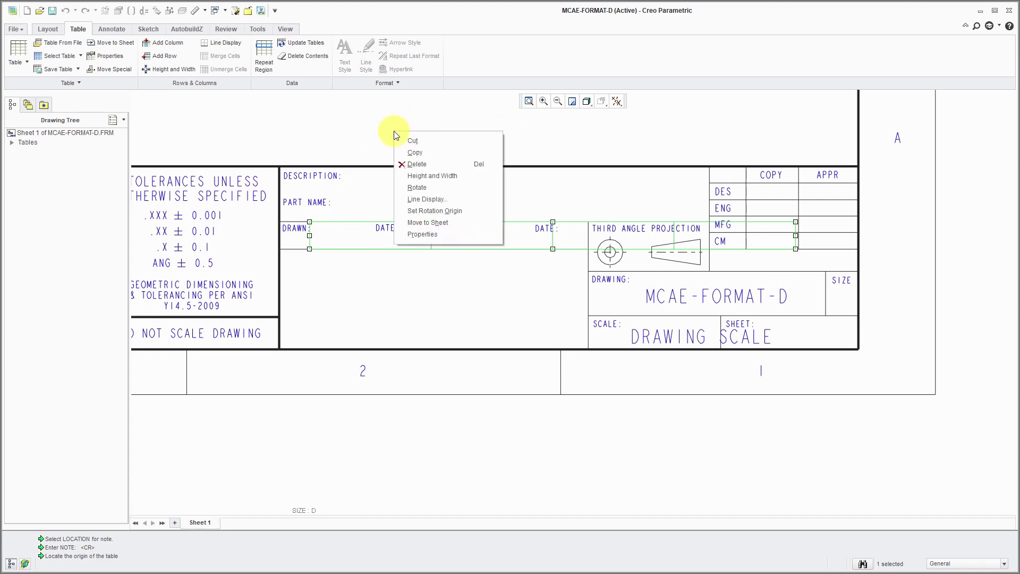
pyautogui.click(434, 176)
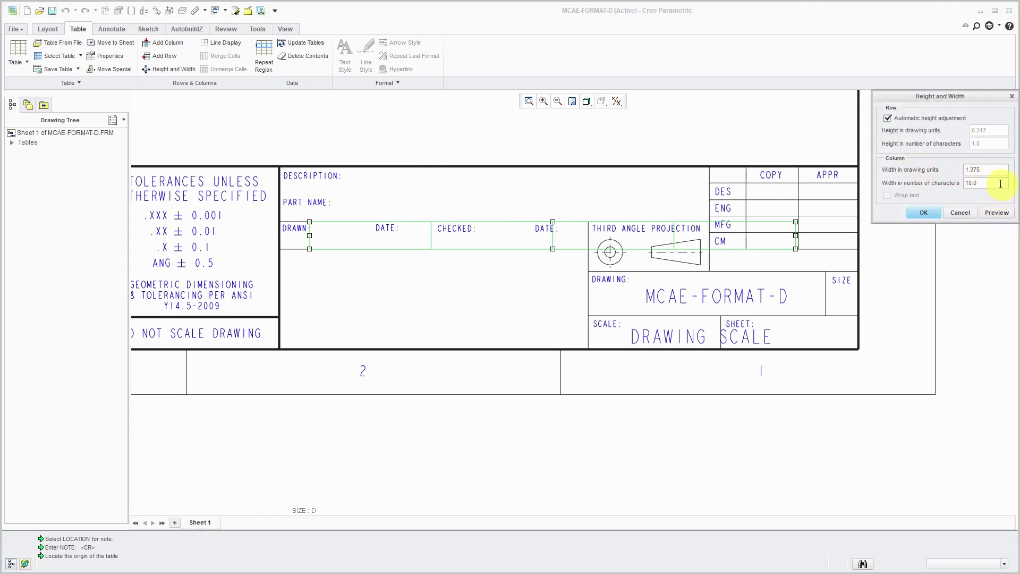
pyautogui.doubleClick(986, 170)
pyautogui.write('.75')
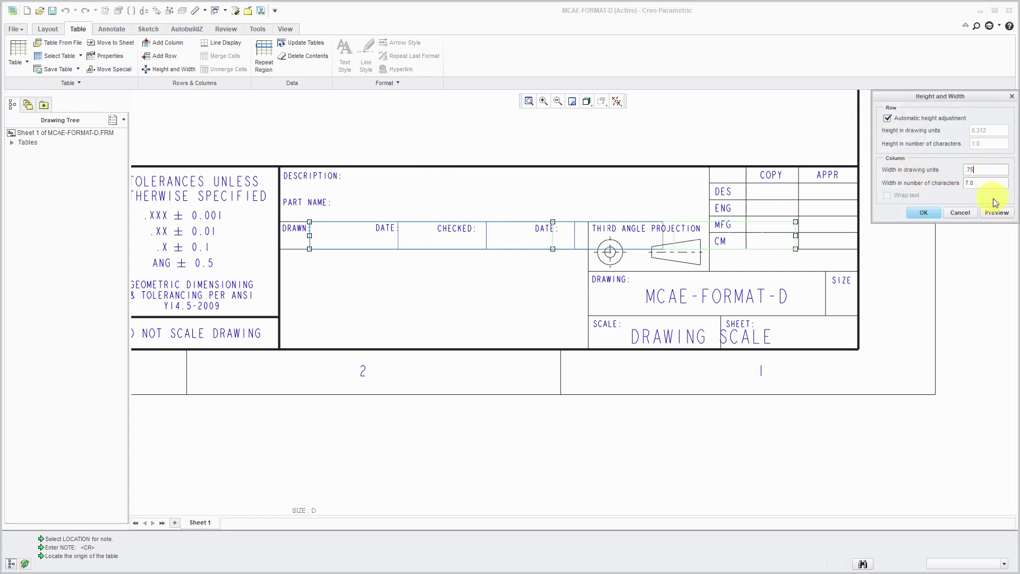
pyautogui.click(995, 213)
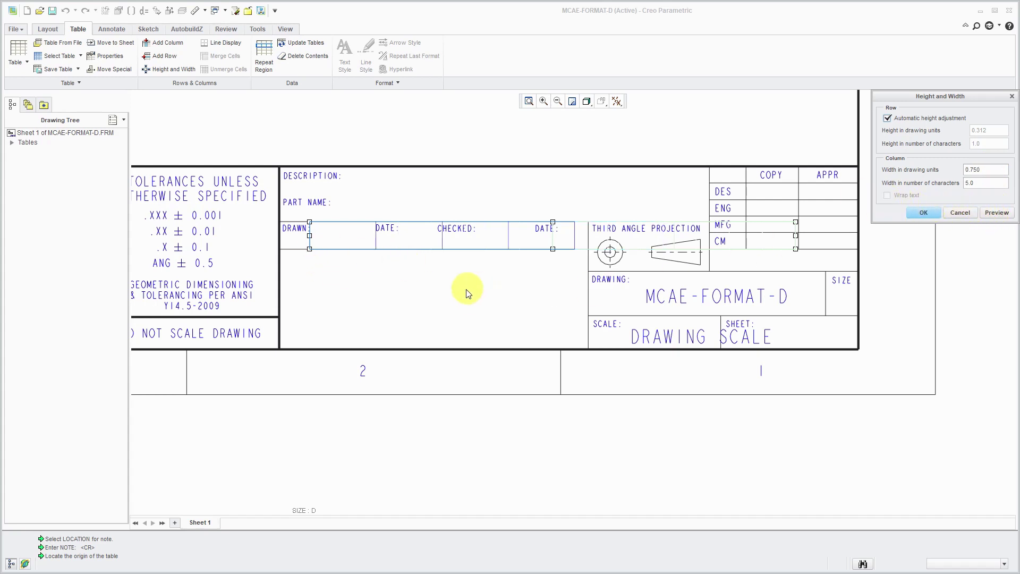
pyautogui.click(924, 213)
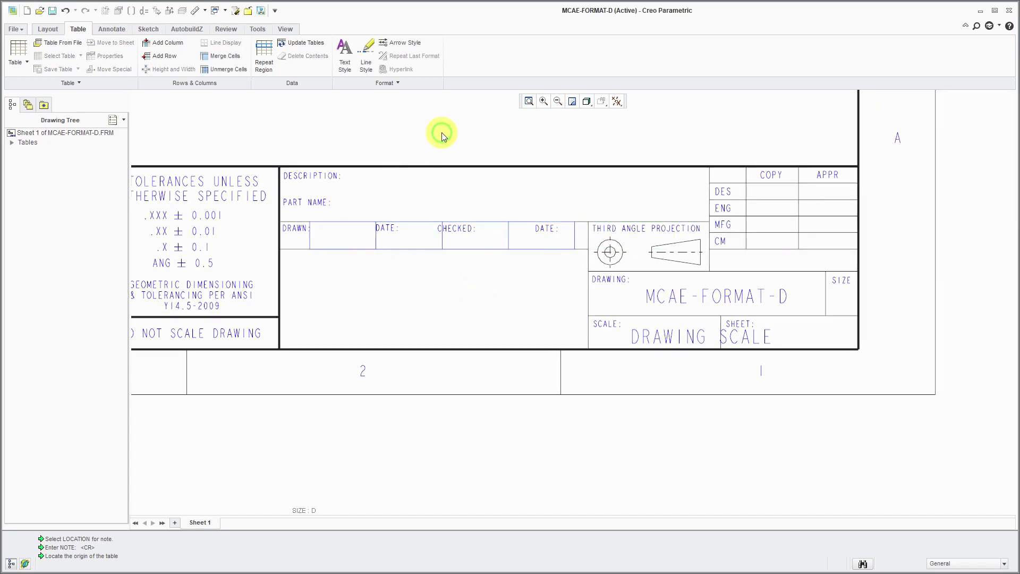
# - Fill the table's first cell with a &drawn_by note at text height 0.1
pyautogui.click(363, 244)
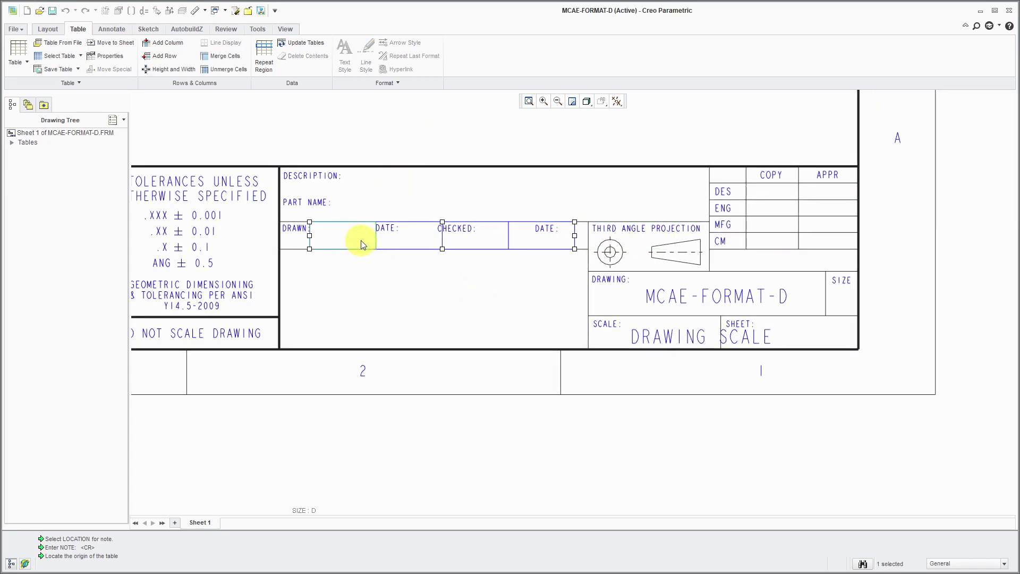
pyautogui.rightClick(362, 244)
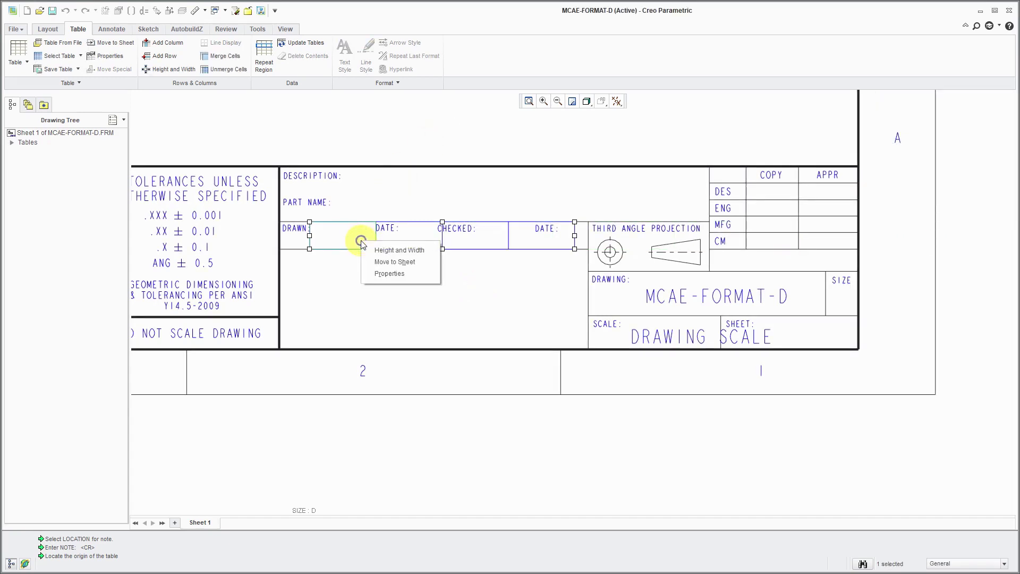
pyautogui.click(390, 274)
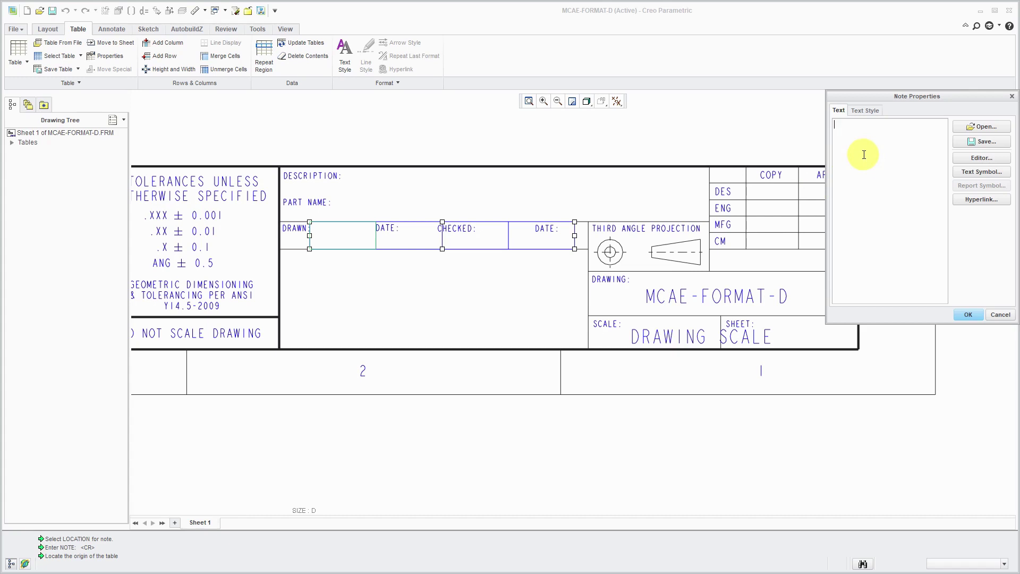
pyautogui.write('&drawn_by')
pyautogui.click(868, 111)
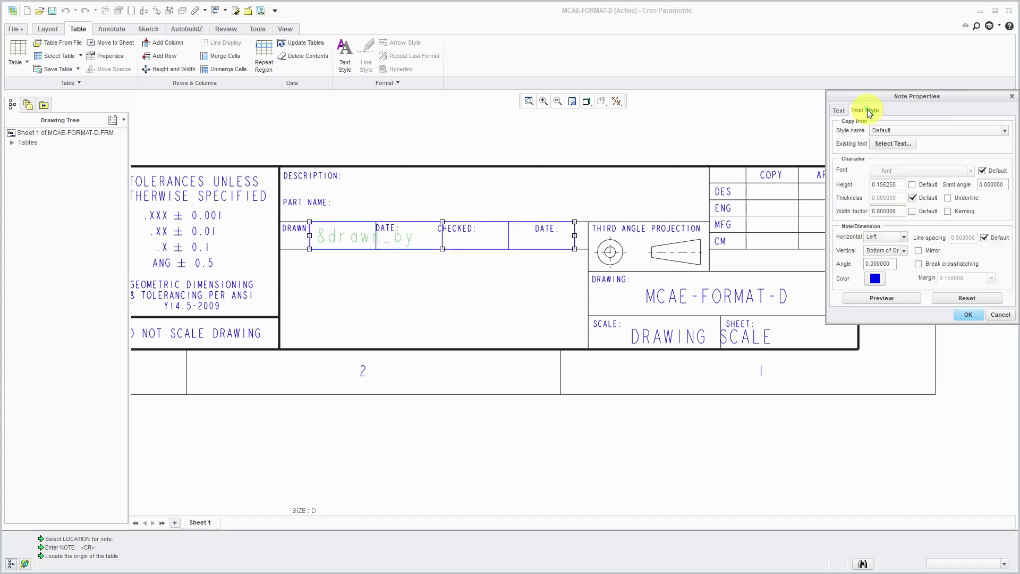
pyautogui.doubleClick(897, 186)
pyautogui.press('BackSpace')
pyautogui.click(905, 298)
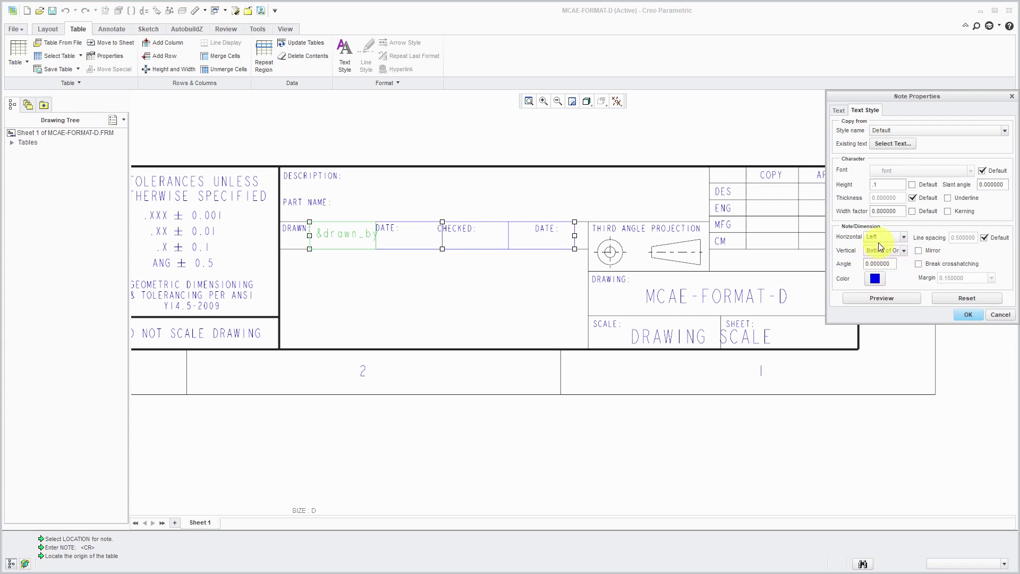
pyautogui.click(967, 314)
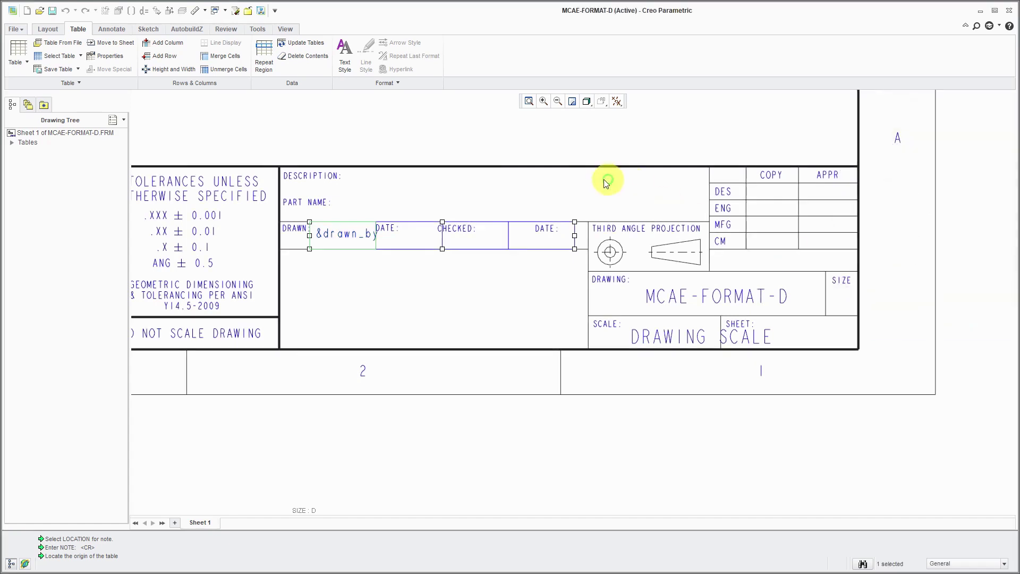
# - Enter a &checked_by note at height 0.1 in the CHECKED cell, then lower the table slightly
pyautogui.rightClick(484, 234)
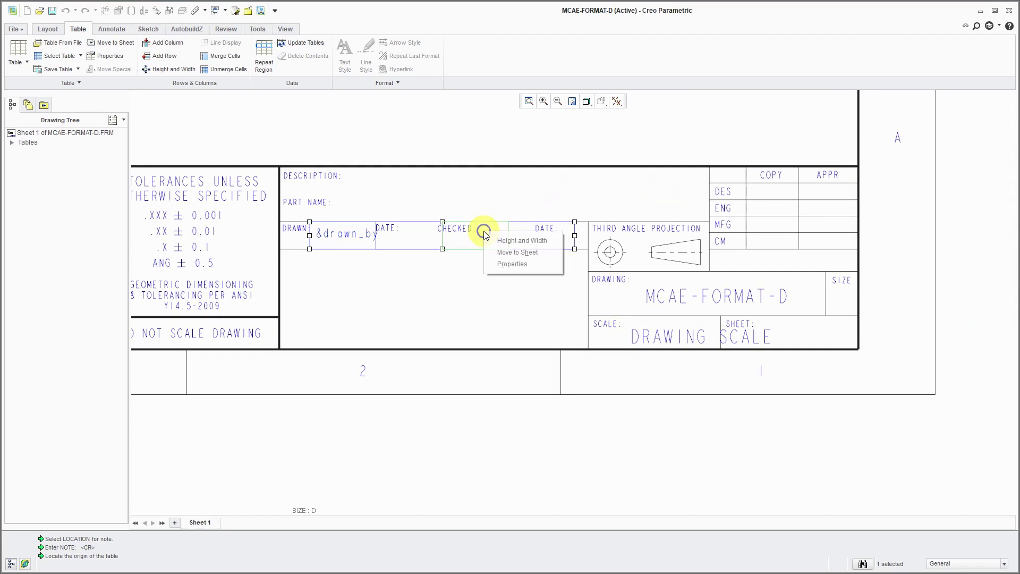
pyautogui.click(508, 262)
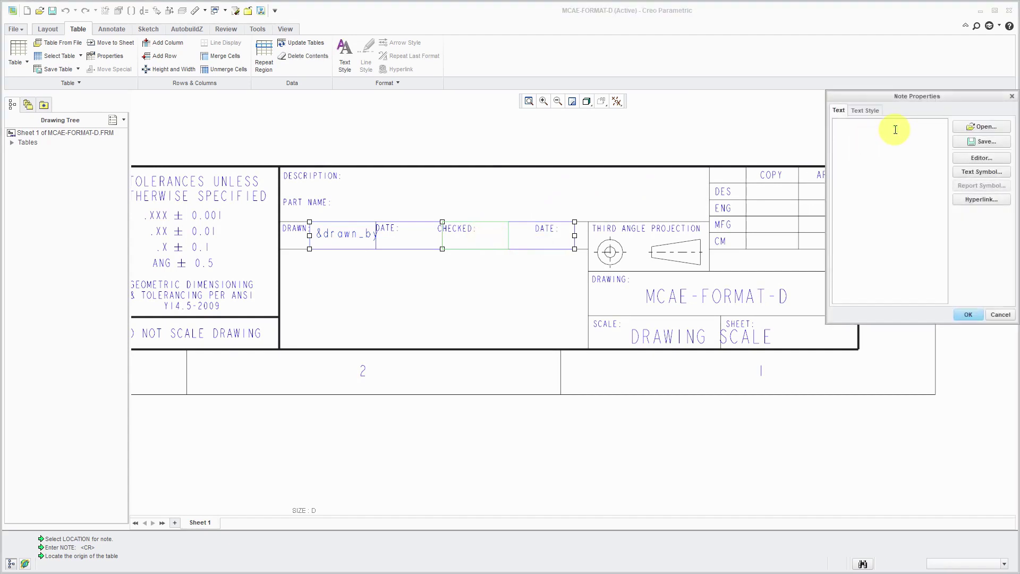
pyautogui.write('&checked_by')
pyautogui.click(864, 110)
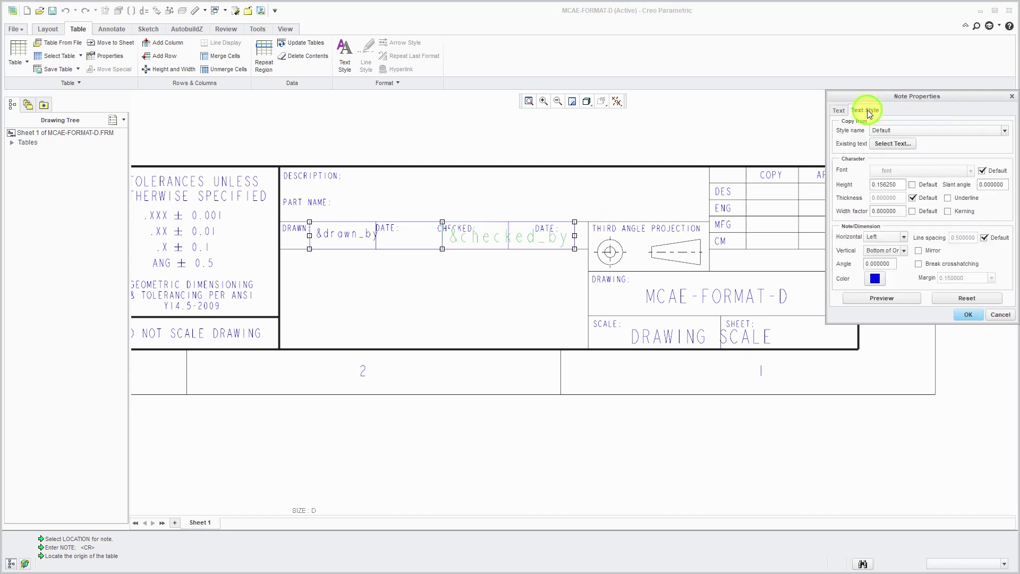
pyautogui.doubleClick(894, 185)
pyautogui.press('BackSpace')
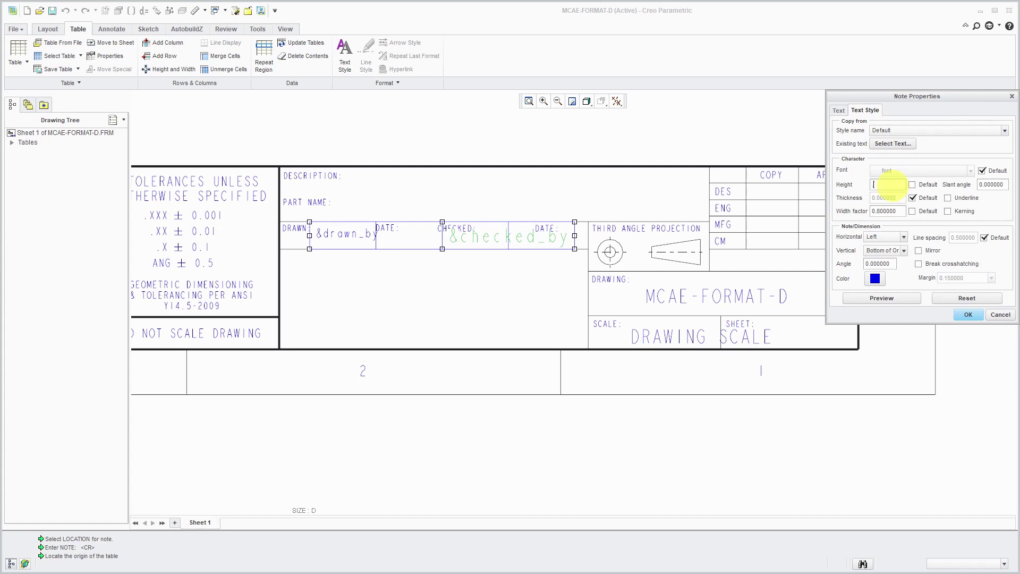
pyautogui.click(905, 299)
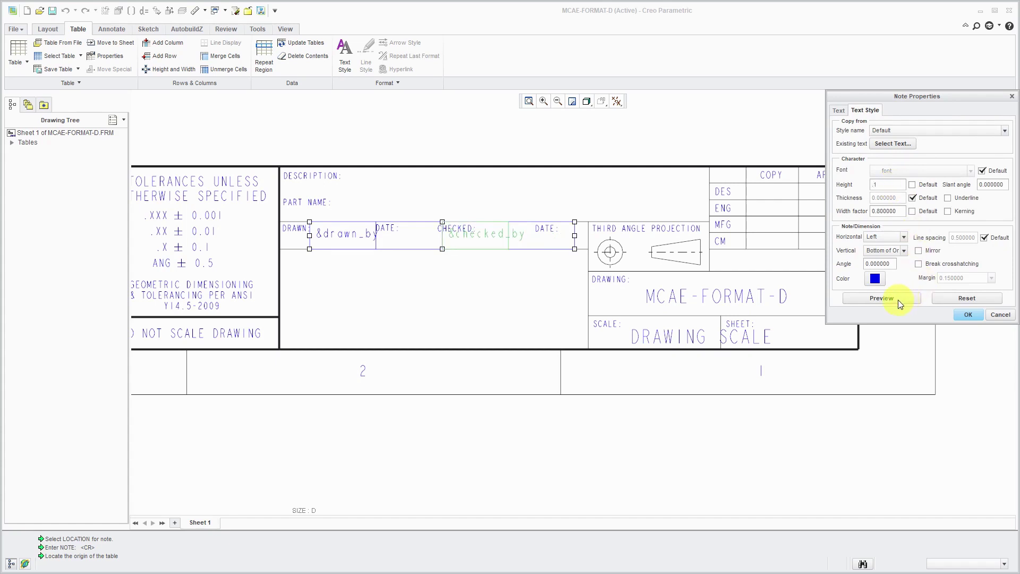
pyautogui.click(966, 315)
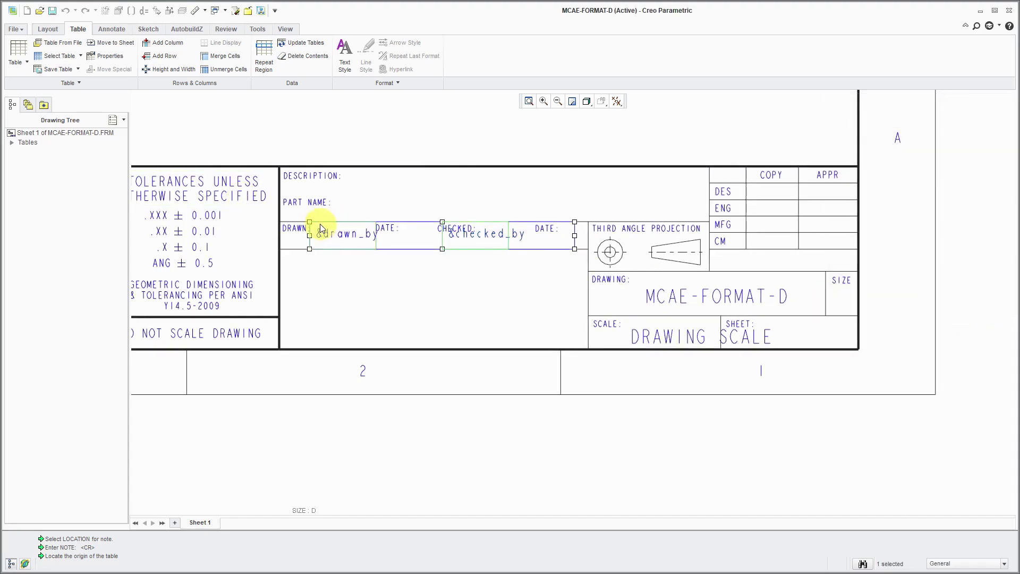
pyautogui.moveTo(310, 223); pyautogui.dragTo(309, 225)
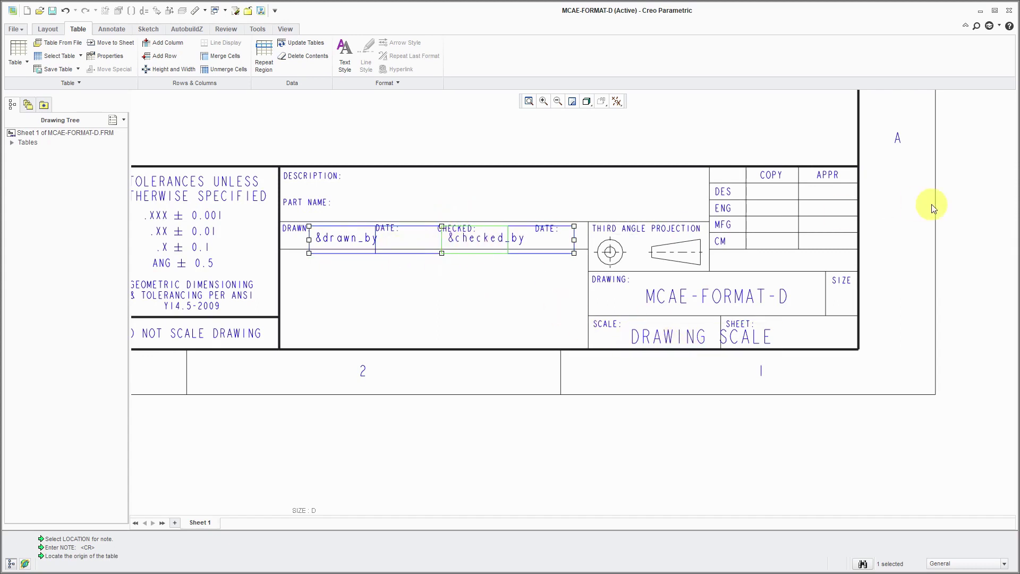
pyautogui.click(905, 226)
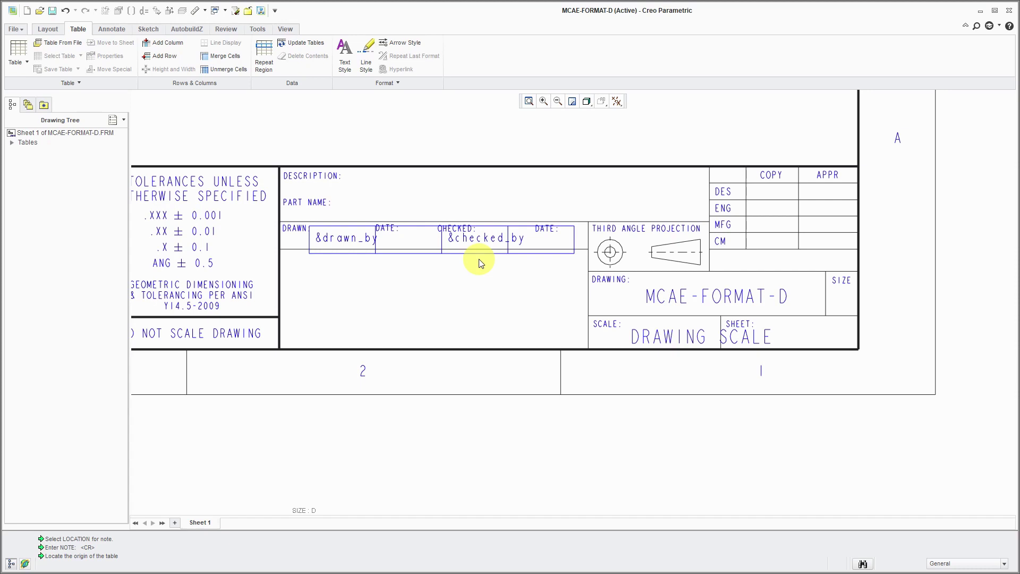
# - Search 'make' in the Configuration Editor and select make_parameters_from_fmt_tables
pyautogui.click(22, 31)
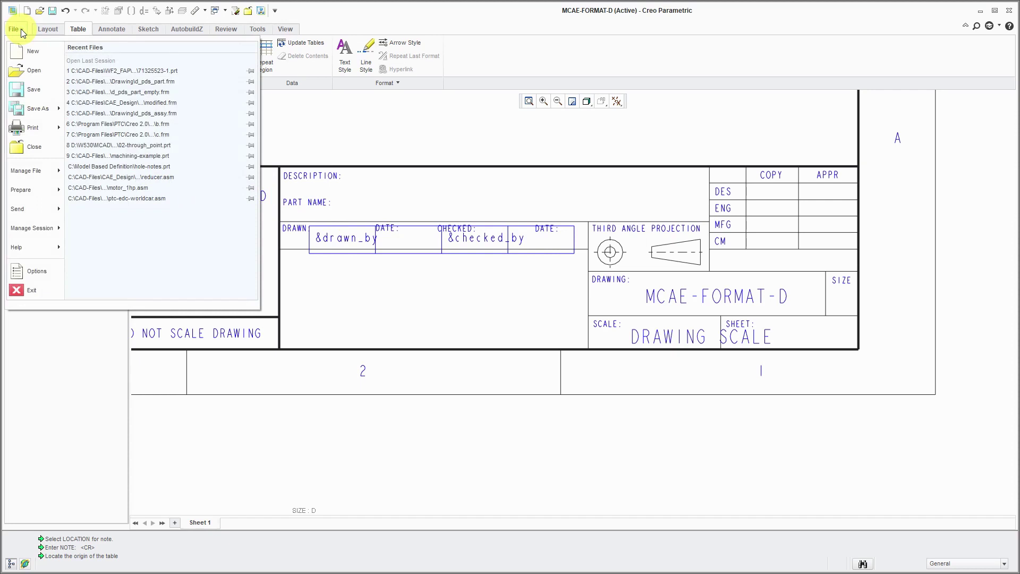
pyautogui.click(27, 273)
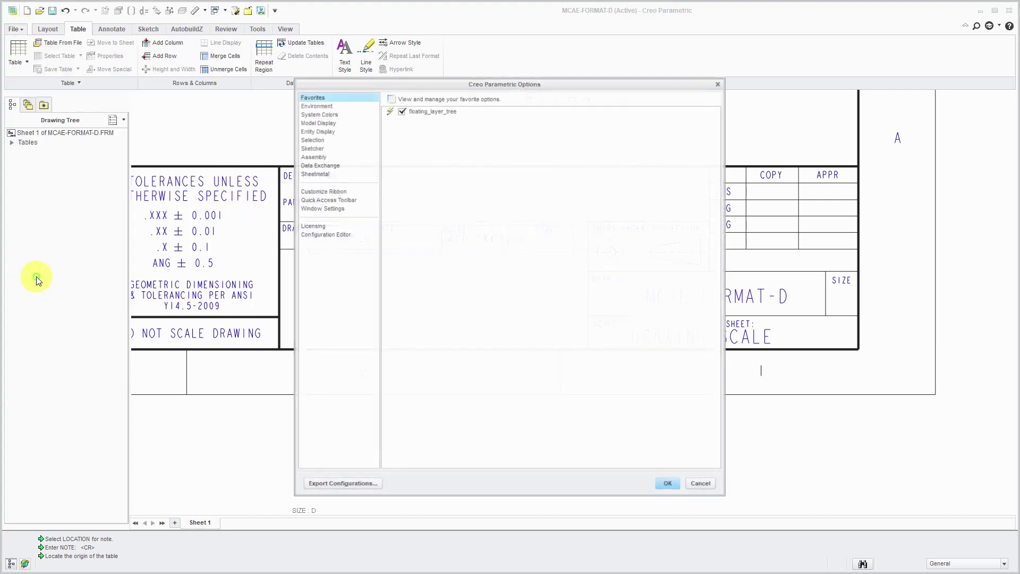
pyautogui.click(325, 235)
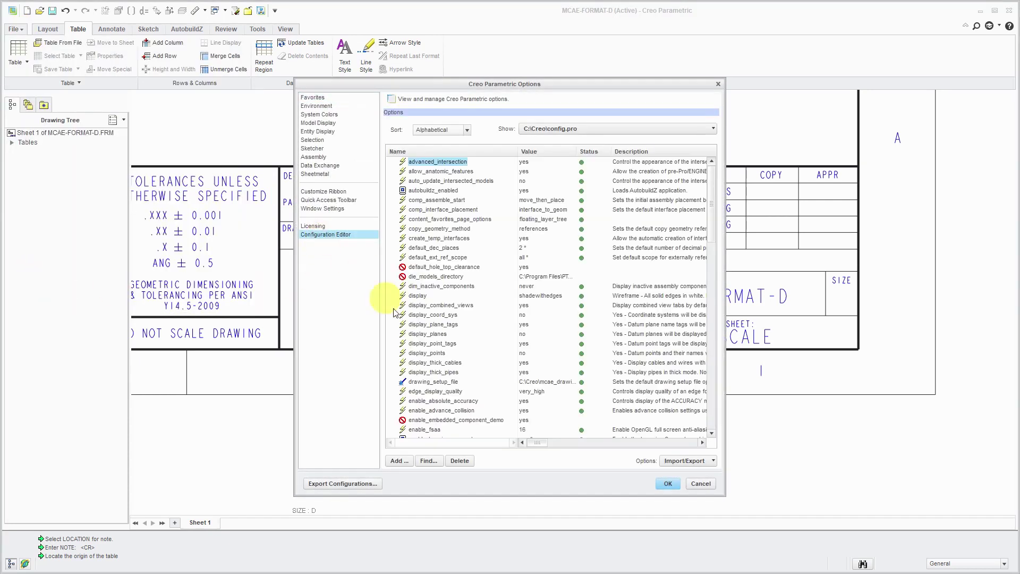
pyautogui.click(429, 460)
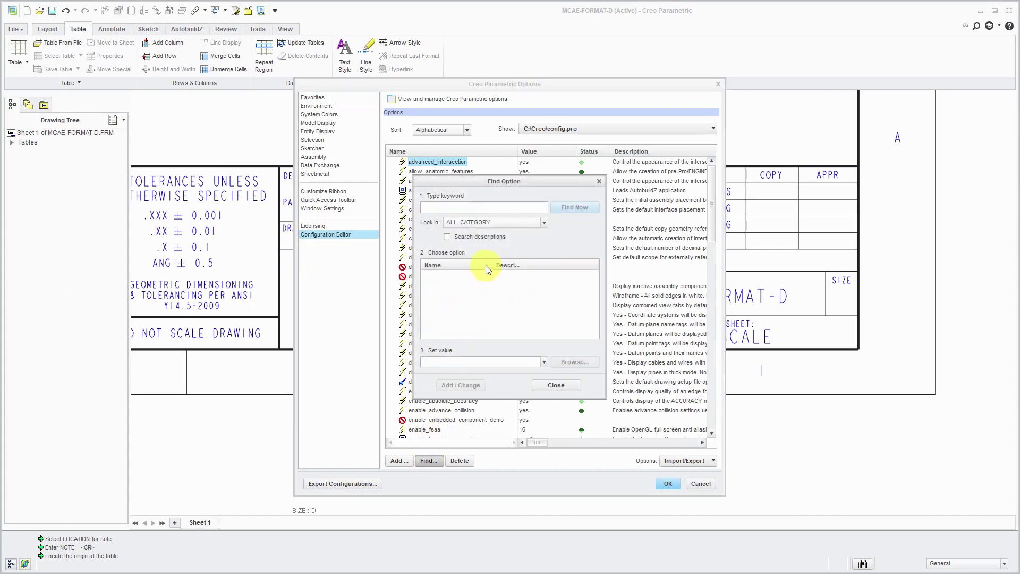
pyautogui.write('make')
pyautogui.click(568, 211)
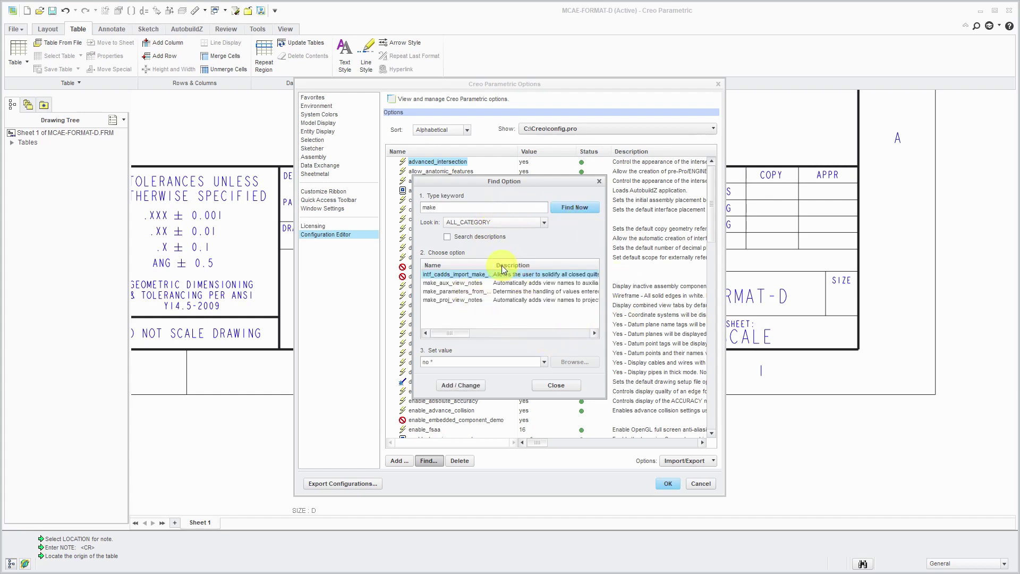
pyautogui.moveTo(606, 295); pyautogui.dragTo(900, 289)
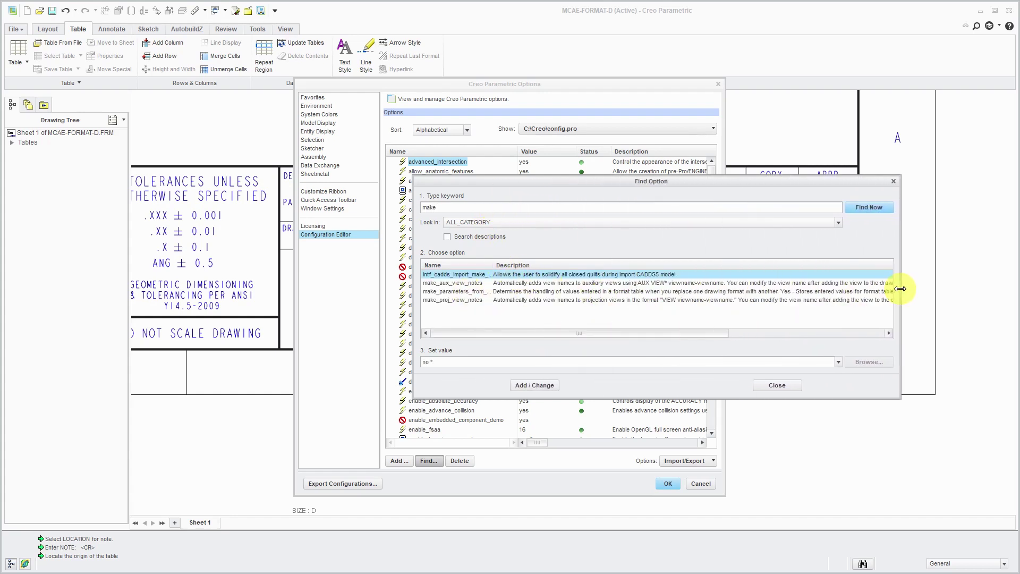
pyautogui.moveTo(493, 265); pyautogui.dragTo(537, 260)
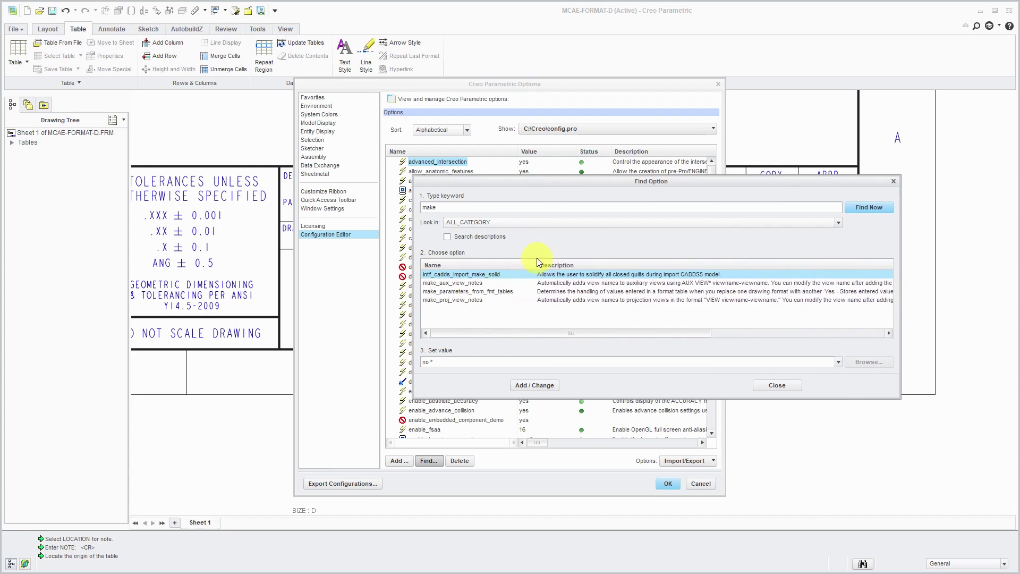
pyautogui.click(502, 292)
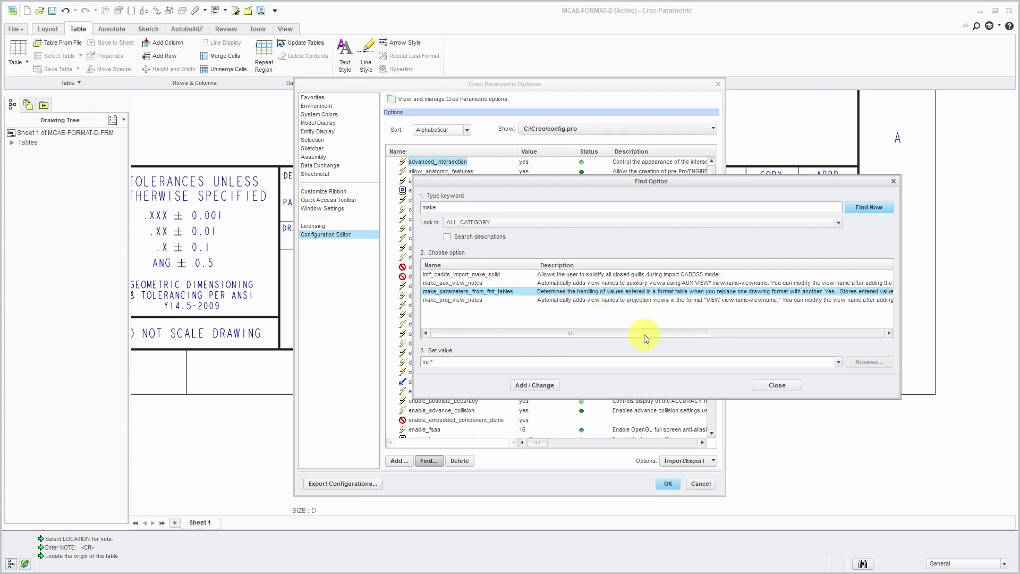
# - Set make_parameters_from_fmt_tables to yes and confirm the Options dialog
pyautogui.moveTo(644, 333); pyautogui.dragTo(774, 336)
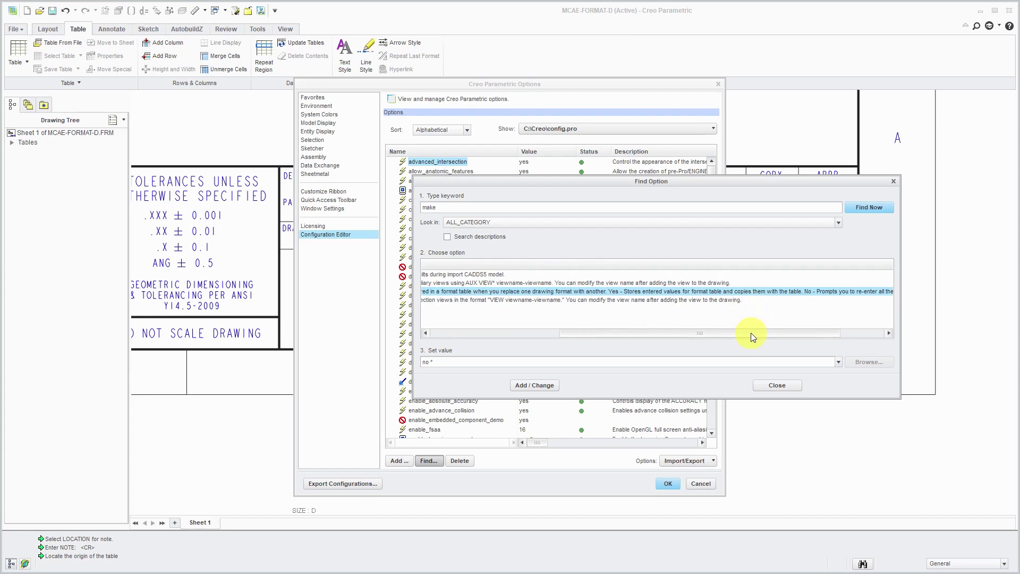
pyautogui.moveTo(751, 332); pyautogui.dragTo(808, 331)
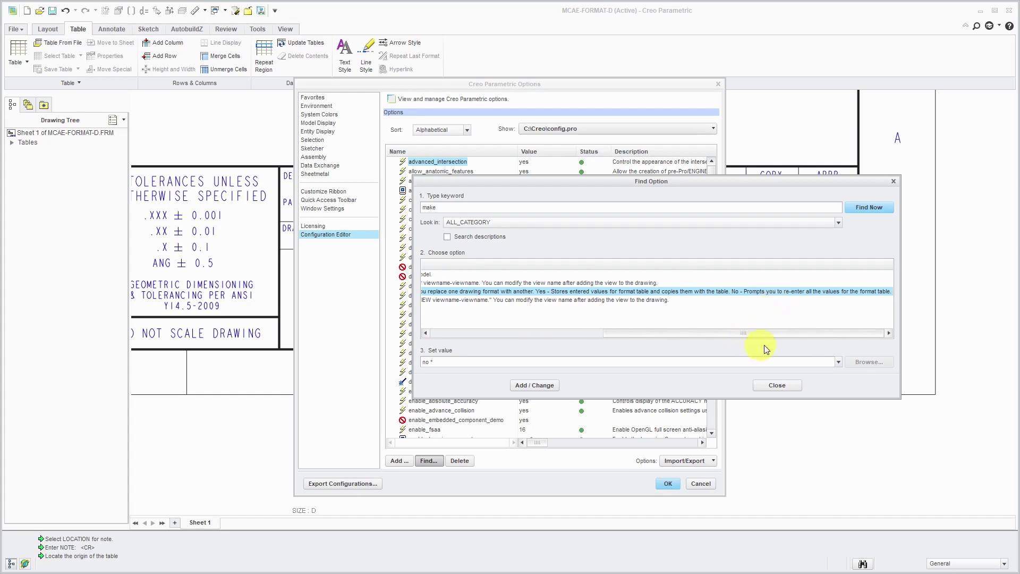
pyautogui.click(840, 364)
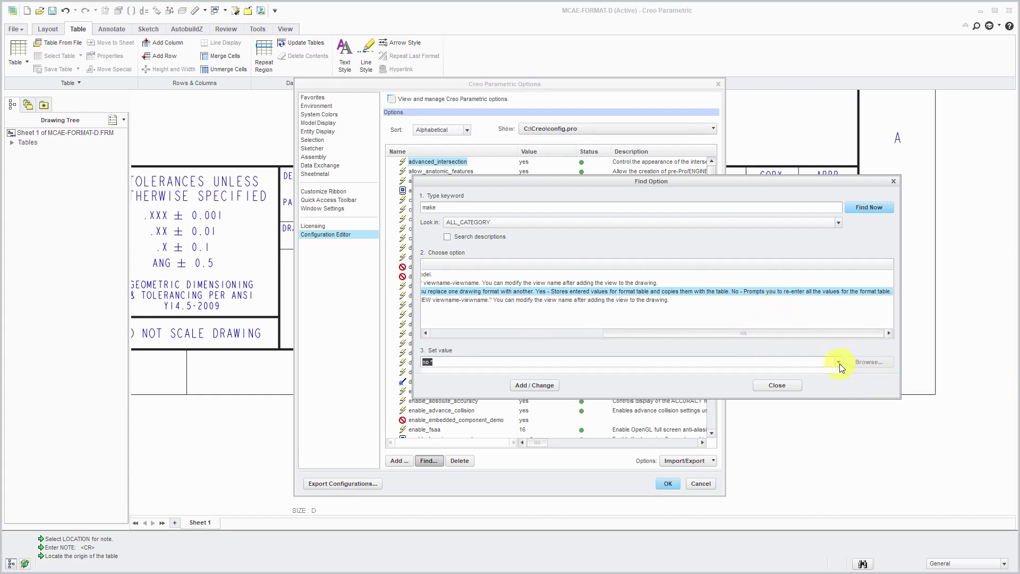
pyautogui.click(816, 378)
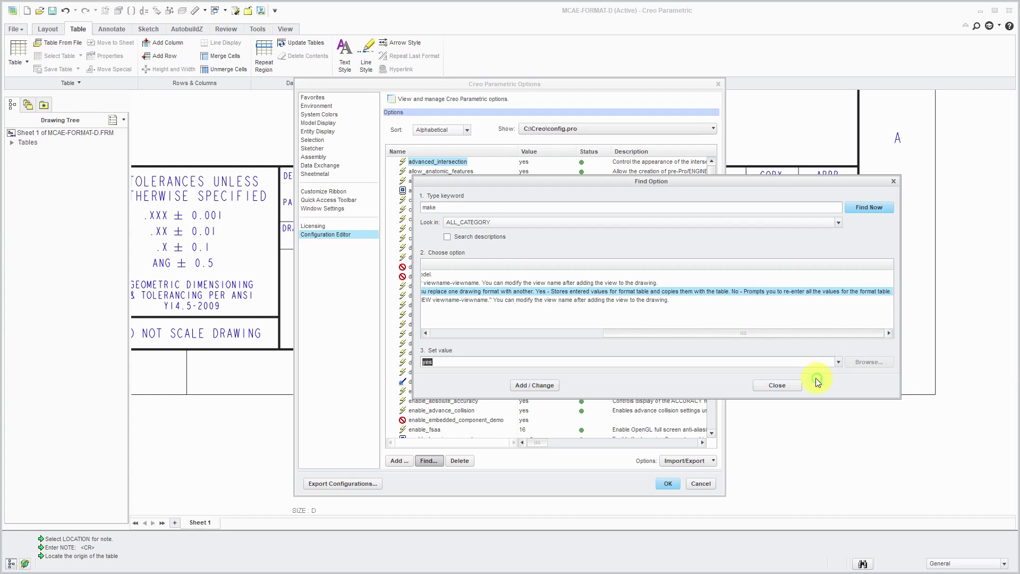
pyautogui.click(545, 386)
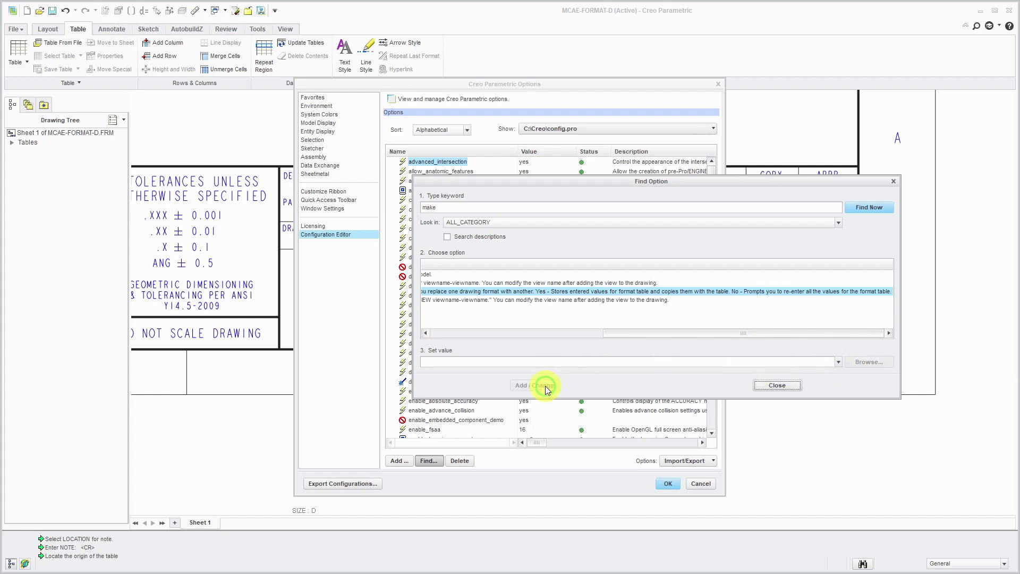
pyautogui.click(778, 386)
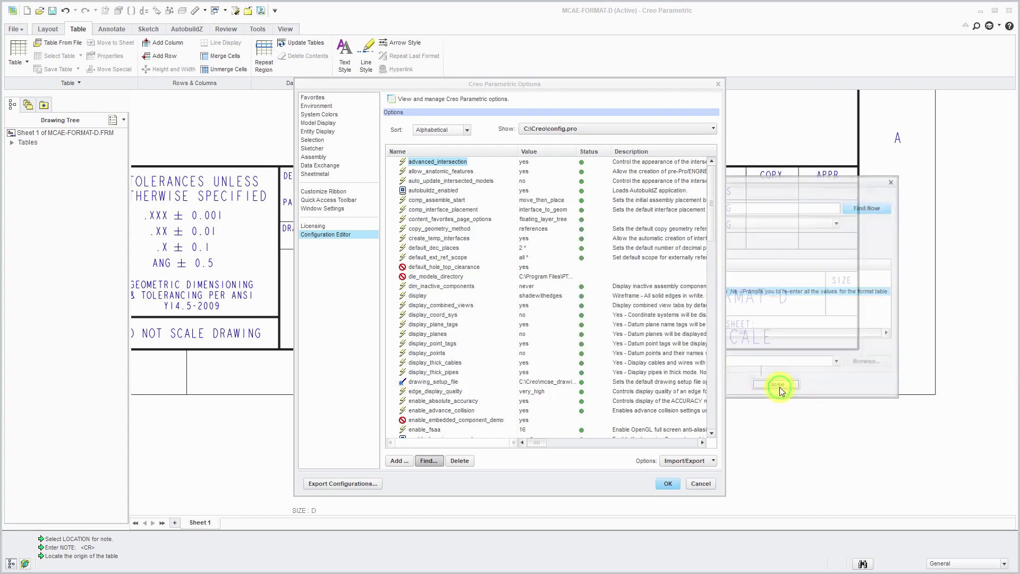
pyautogui.click(669, 484)
# - Decline saving a config file, then switch to the Layout tab
pyautogui.click(511, 333)
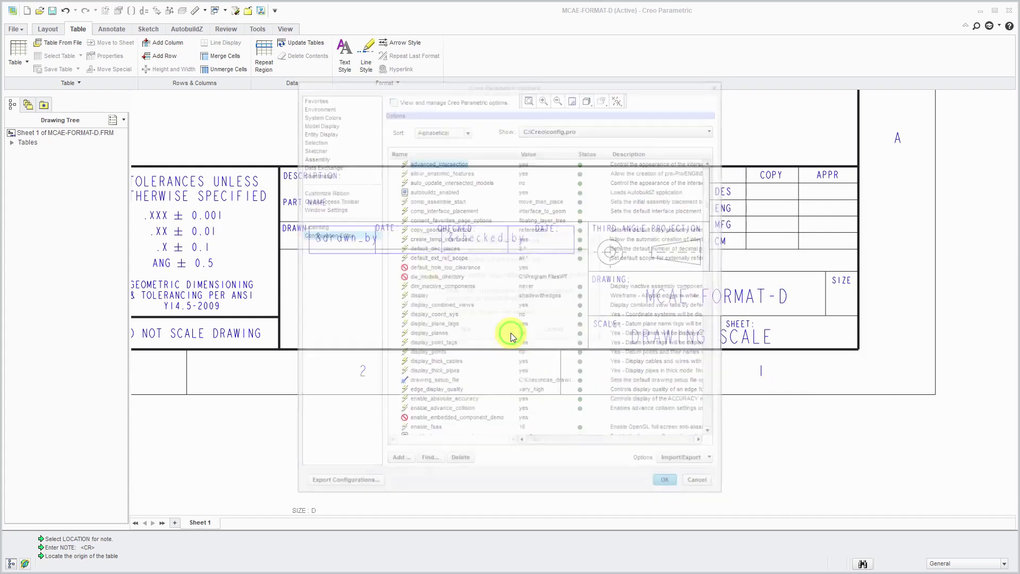
pyautogui.click(447, 318)
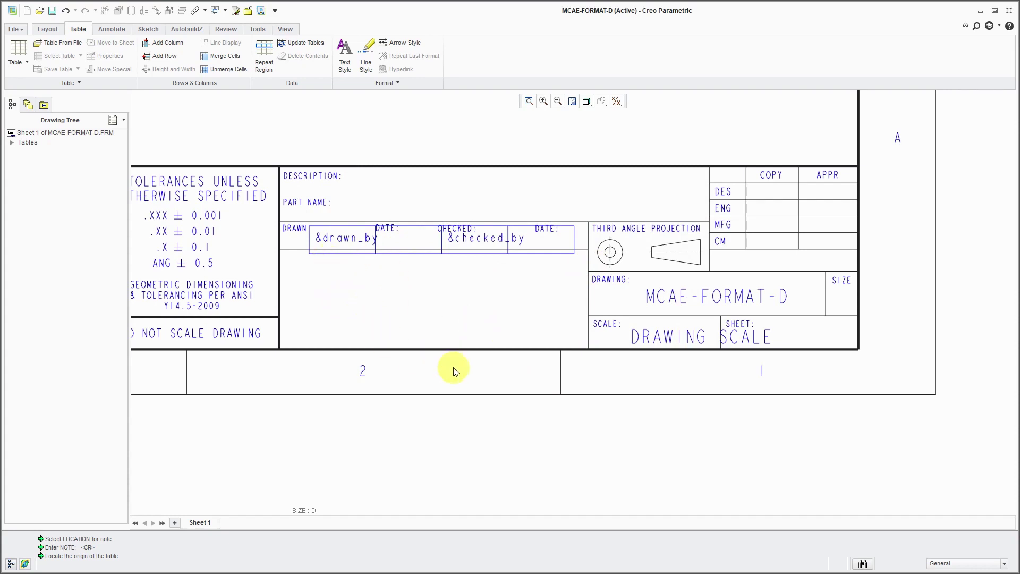
pyautogui.scroll(-3, 463, 375)
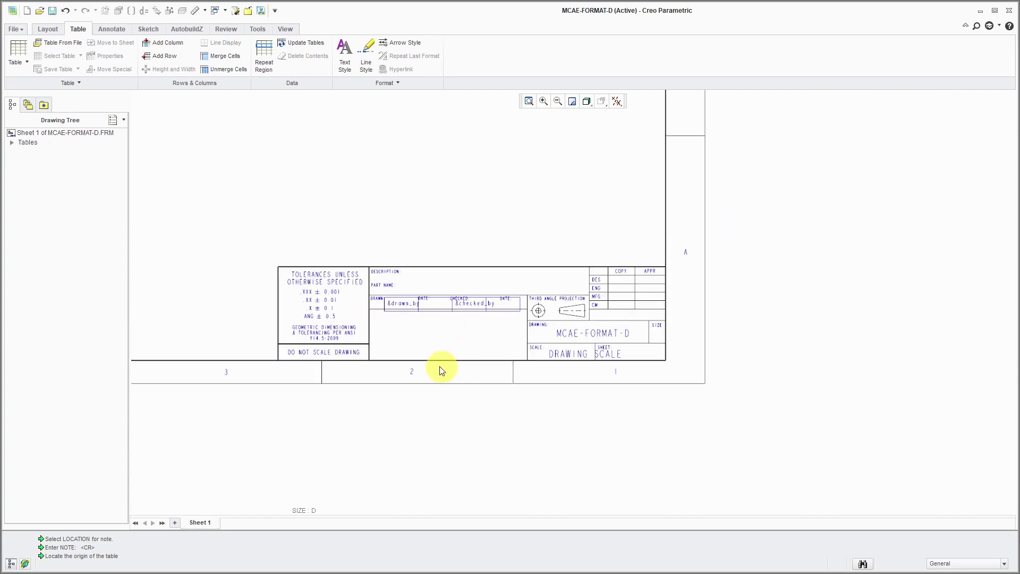
pyautogui.scroll(2, 434, 369)
pyautogui.scroll(1, 323, 248)
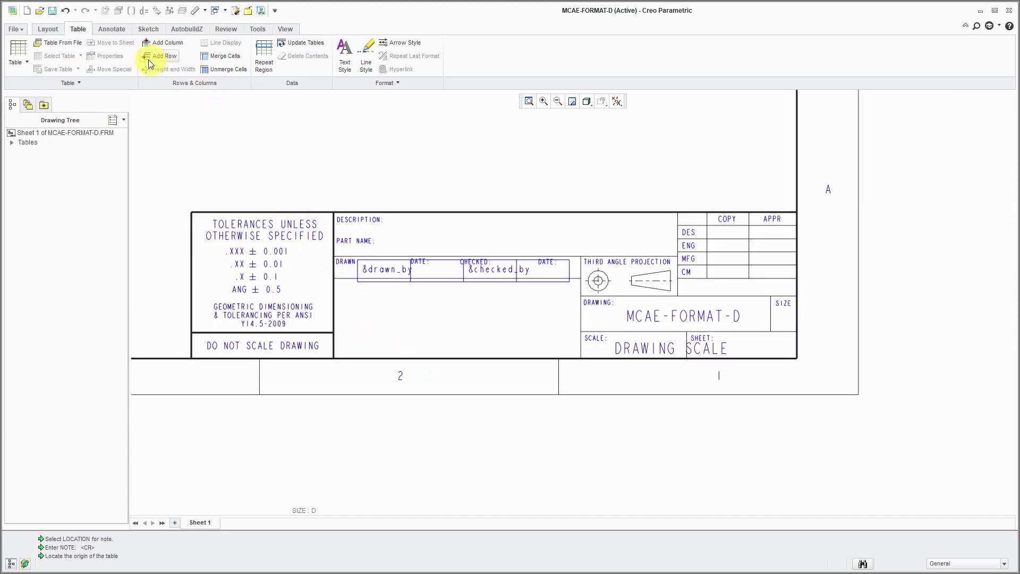
pyautogui.click(112, 30)
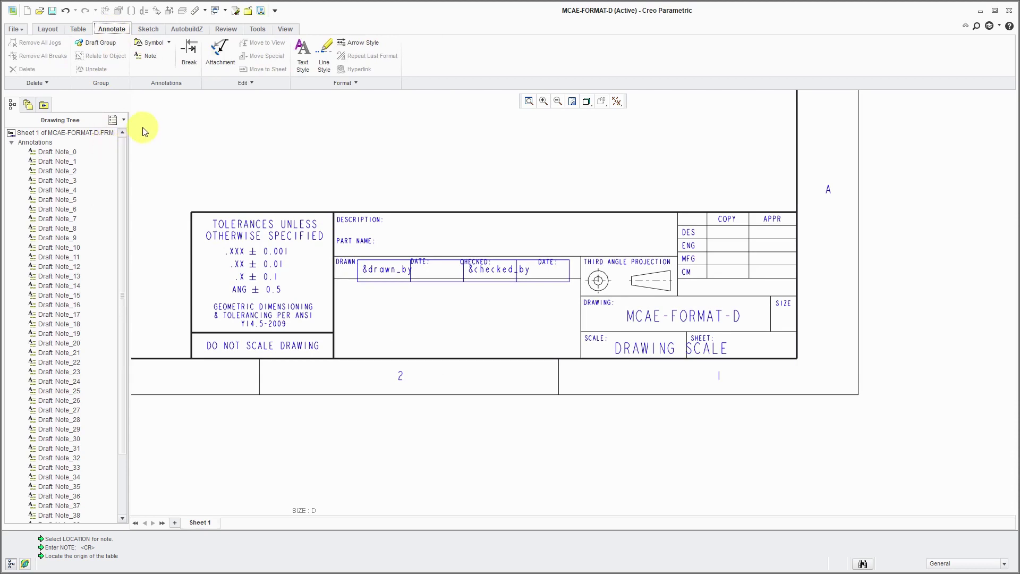
pyautogui.click(47, 29)
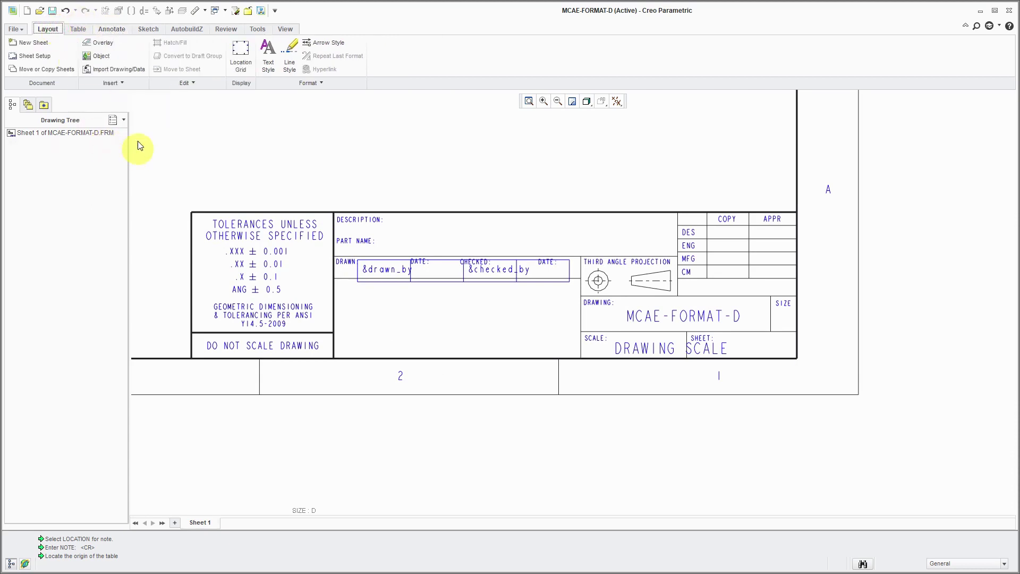
# - Import C:\Creo\Symbols\MCAE-Logo.dxf with Creo Parametric colour mapping, scaled to fit
pyautogui.click(123, 68)
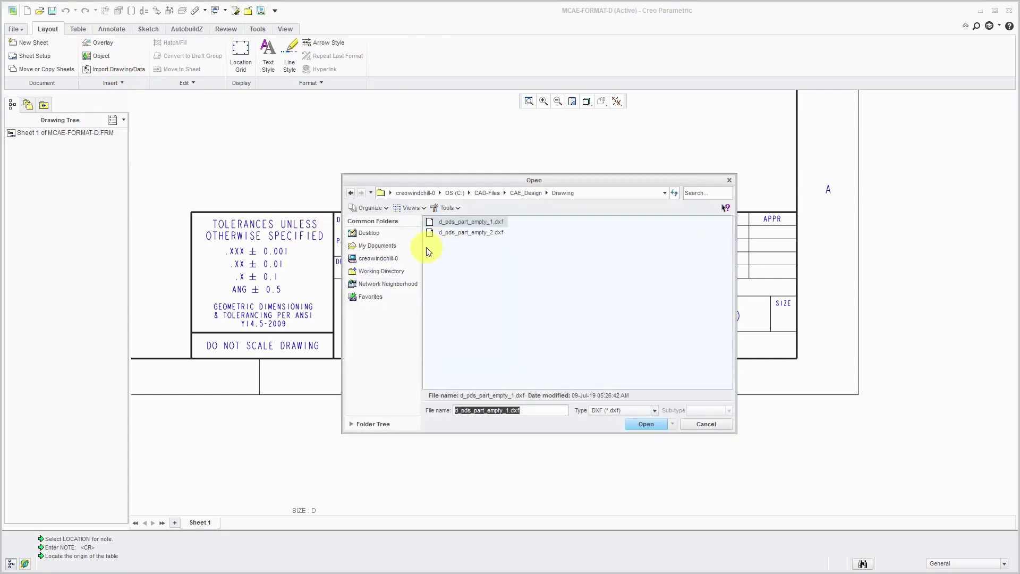
pyautogui.click(455, 194)
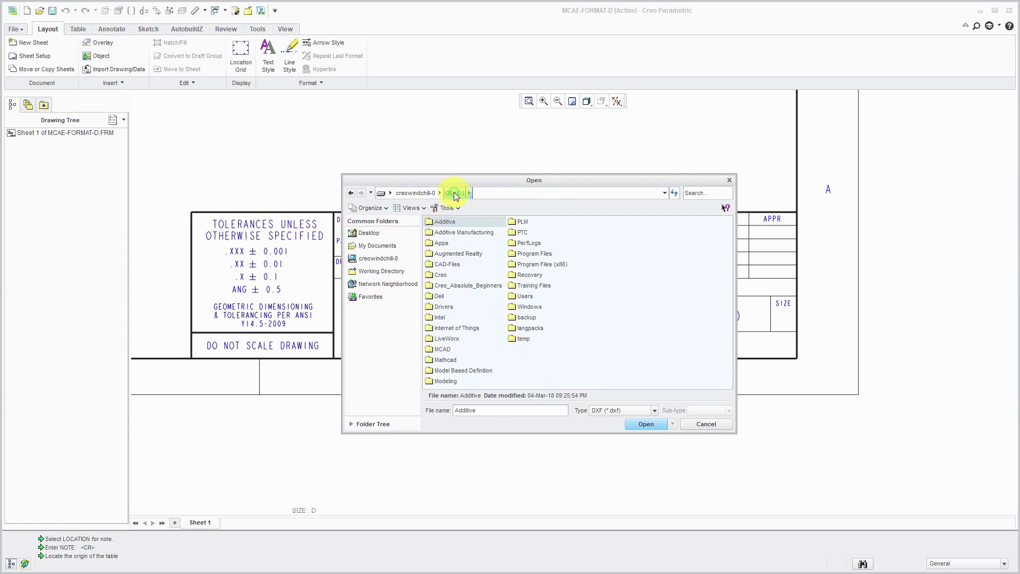
pyautogui.doubleClick(445, 277)
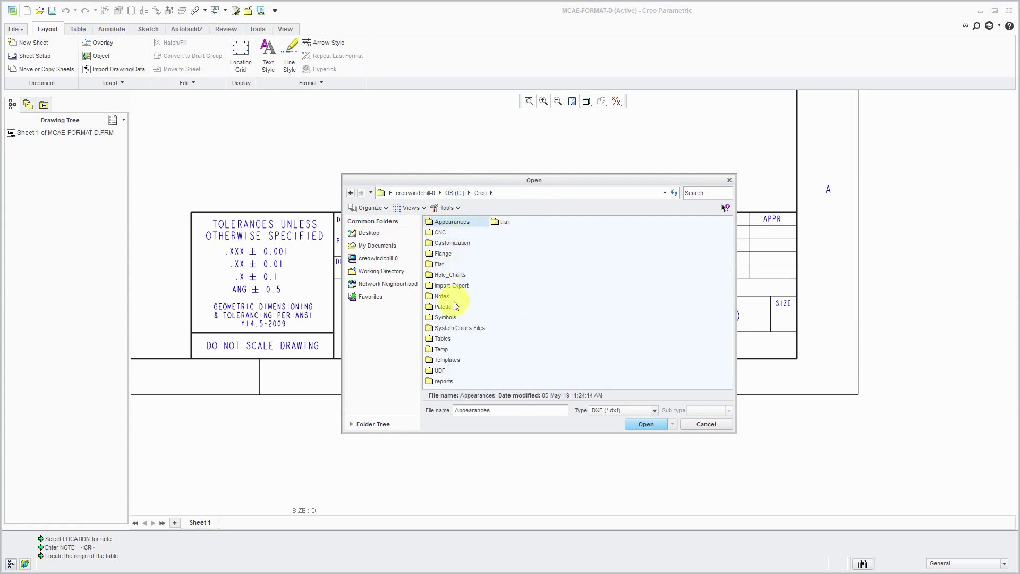
pyautogui.doubleClick(454, 317)
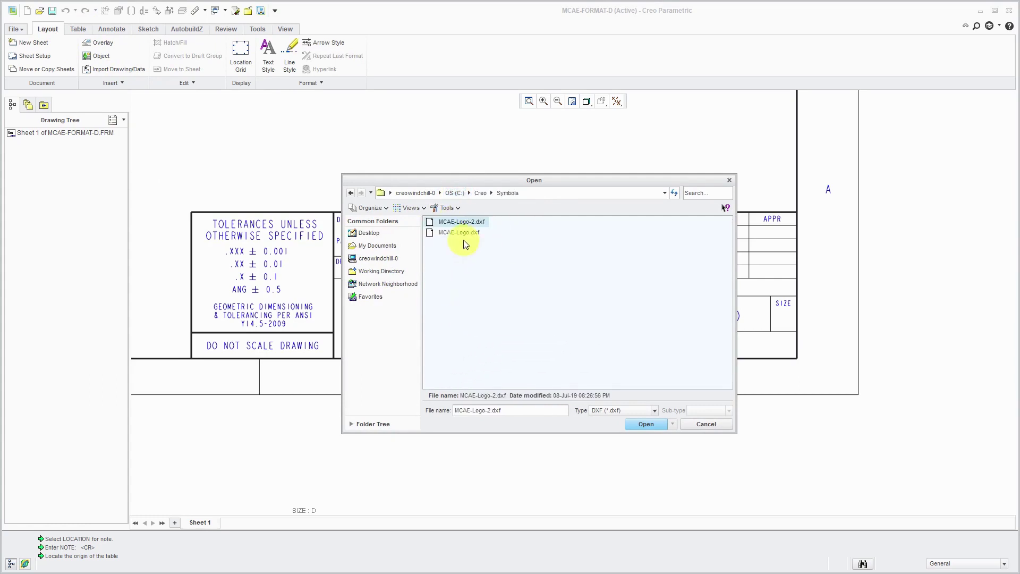
pyautogui.doubleClick(465, 232)
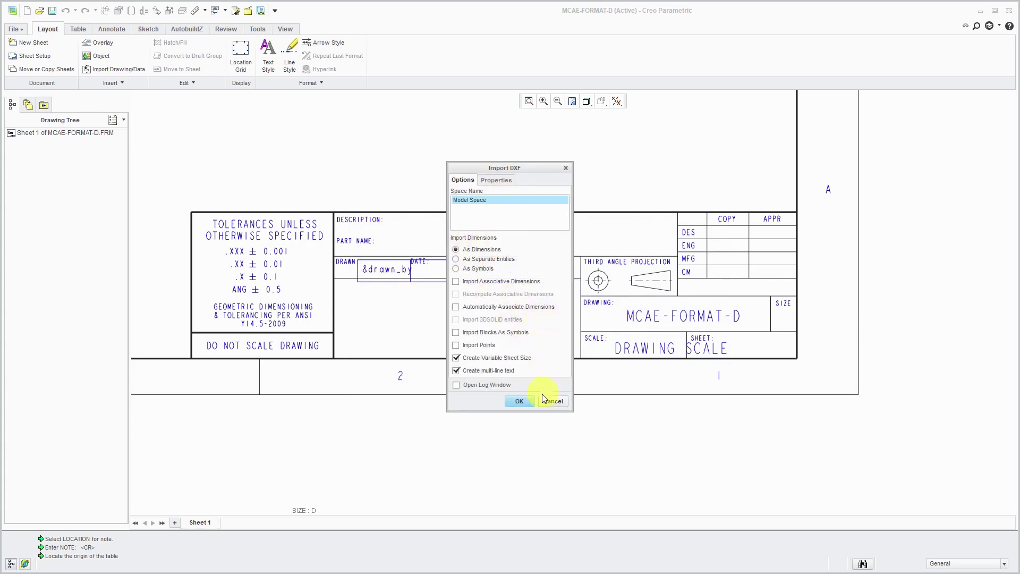
pyautogui.click(497, 181)
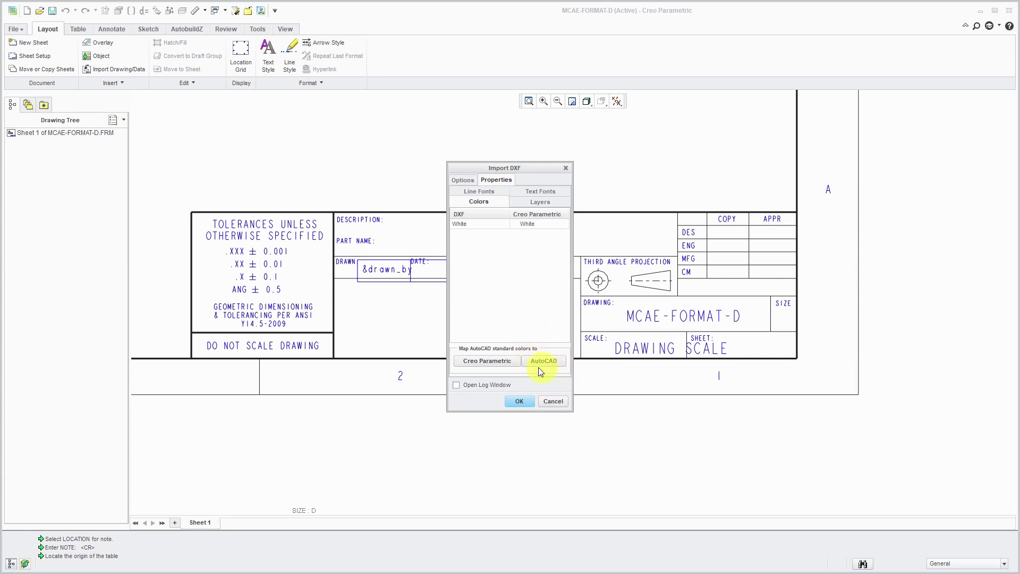
pyautogui.click(499, 364)
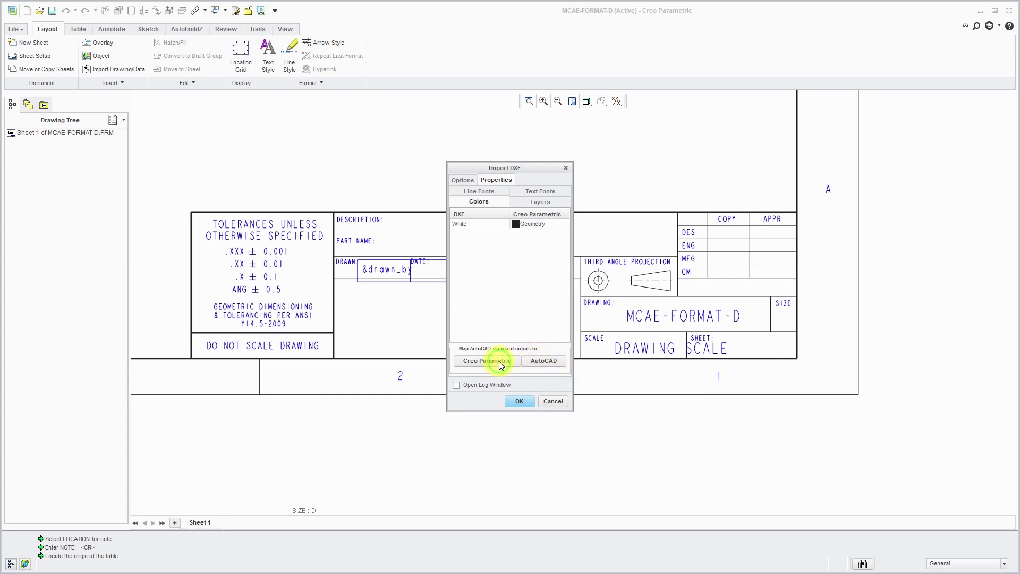
pyautogui.click(518, 401)
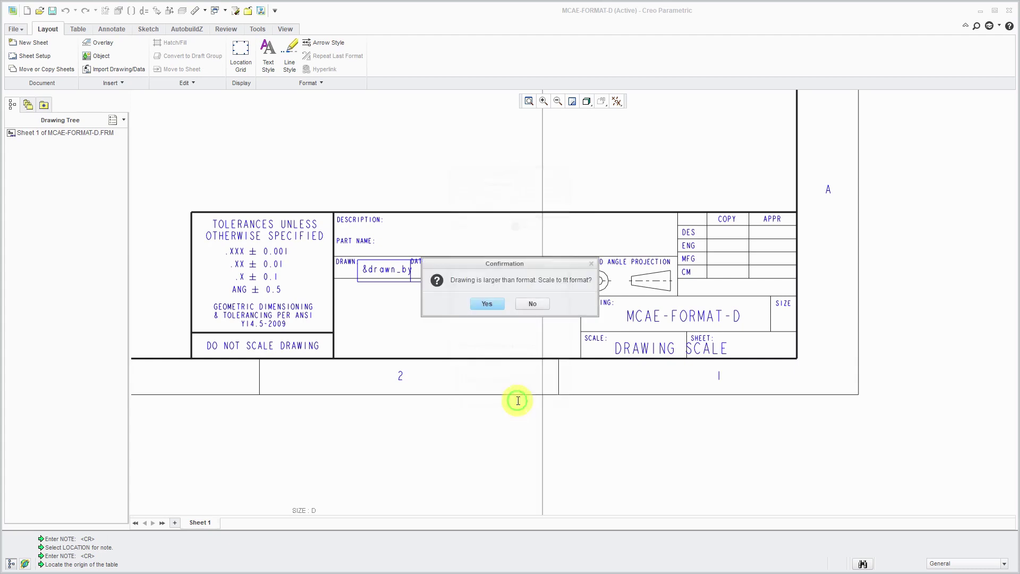
pyautogui.click(493, 304)
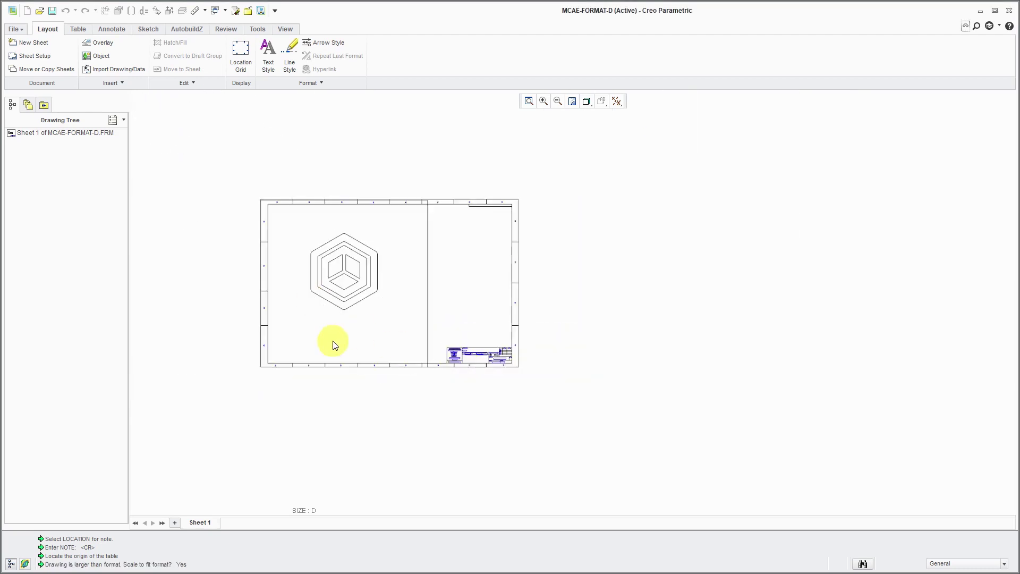
pyautogui.scroll(-1, 349, 328)
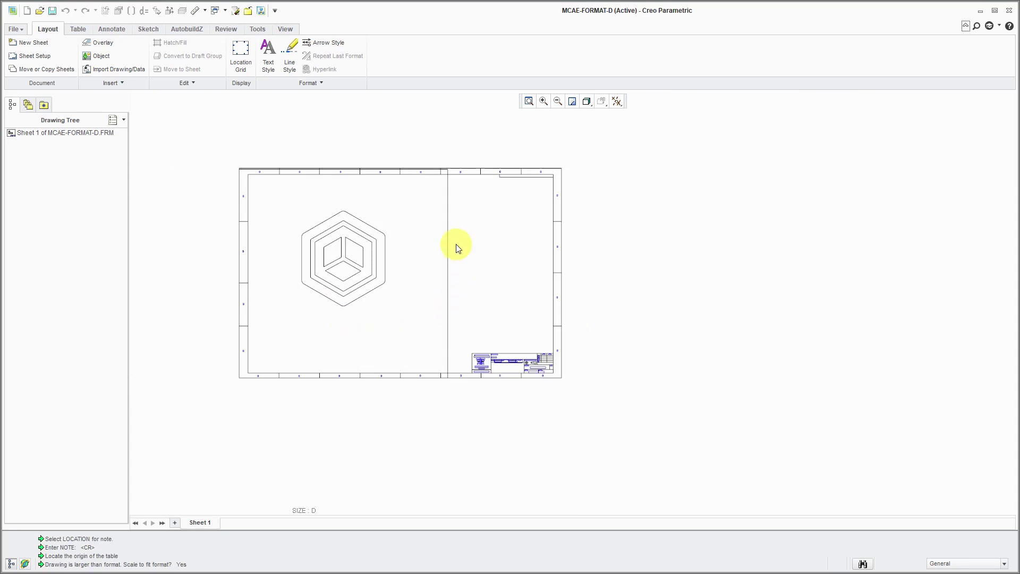
# - Switch to the Annotate tab and zoom in on the imported hexagon logo
pyautogui.click(112, 29)
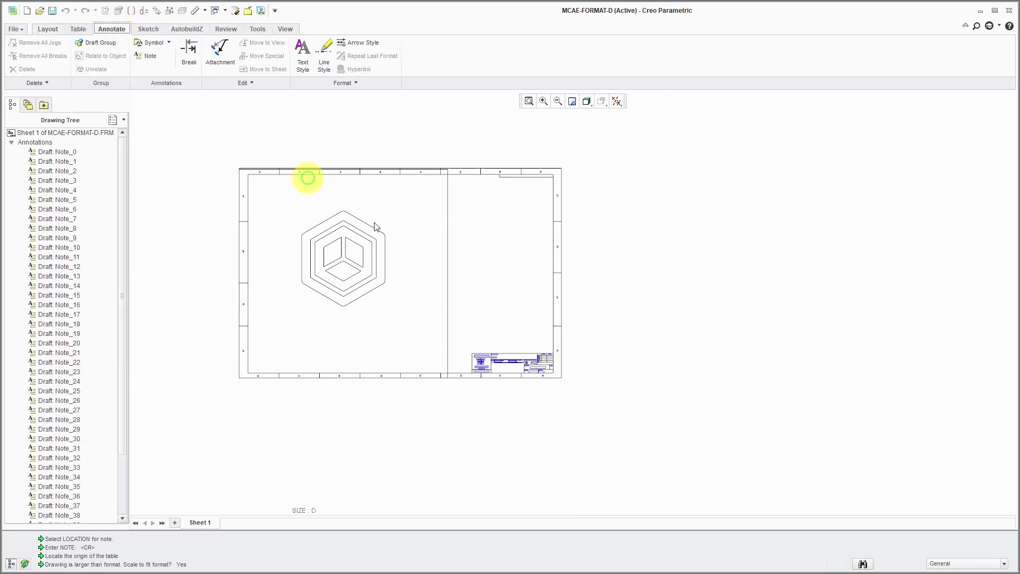
pyautogui.click(448, 264)
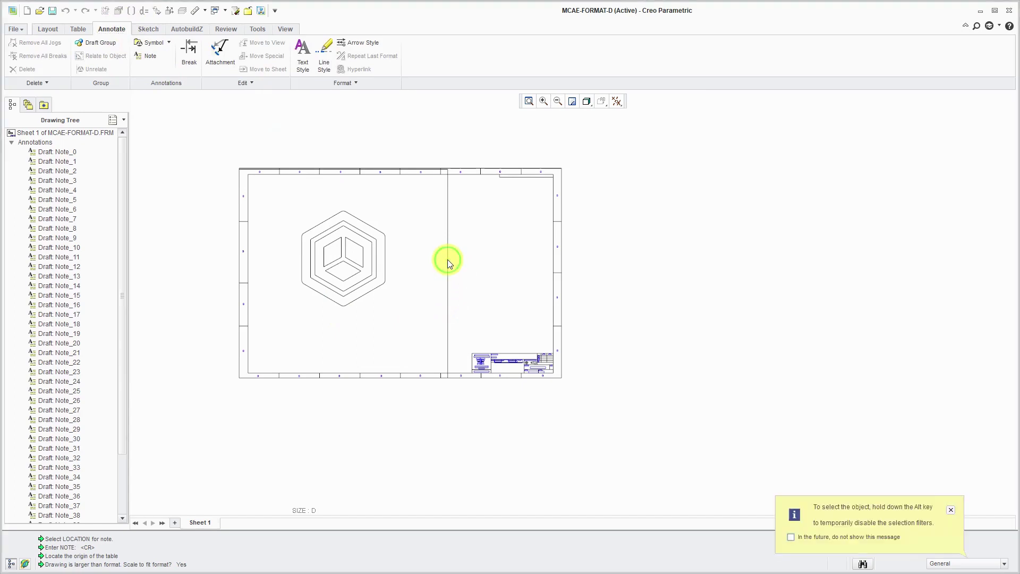
pyautogui.scroll(-3, 437, 223)
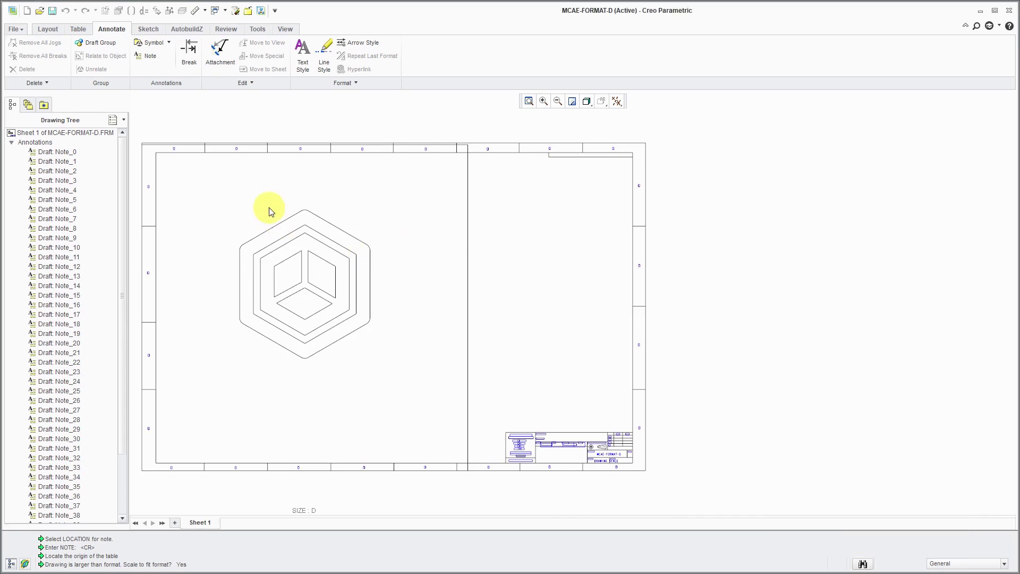
# - Box-select the hexagon logo's 37 entities into a draft group named logo
pyautogui.click(99, 42)
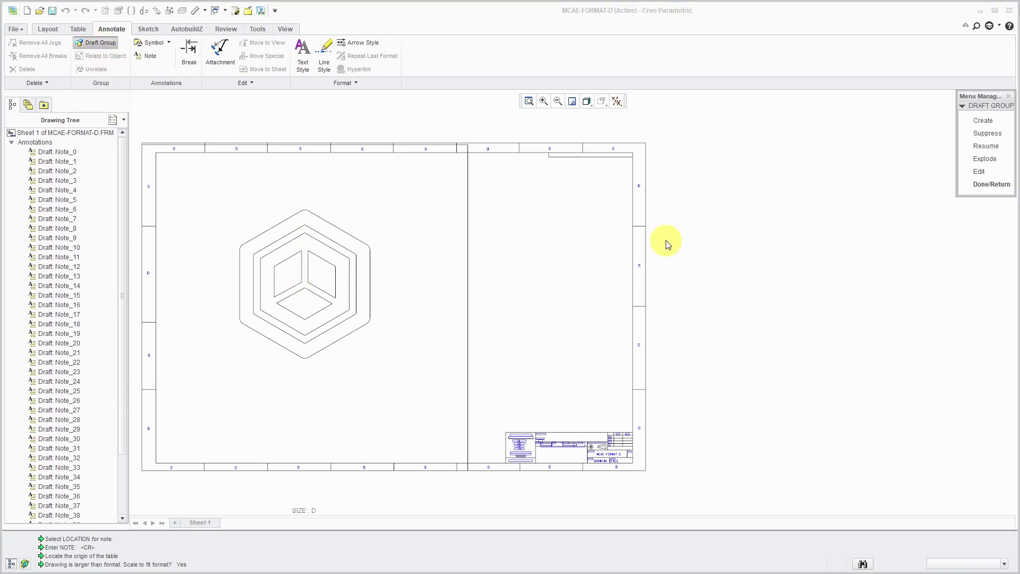
pyautogui.click(983, 121)
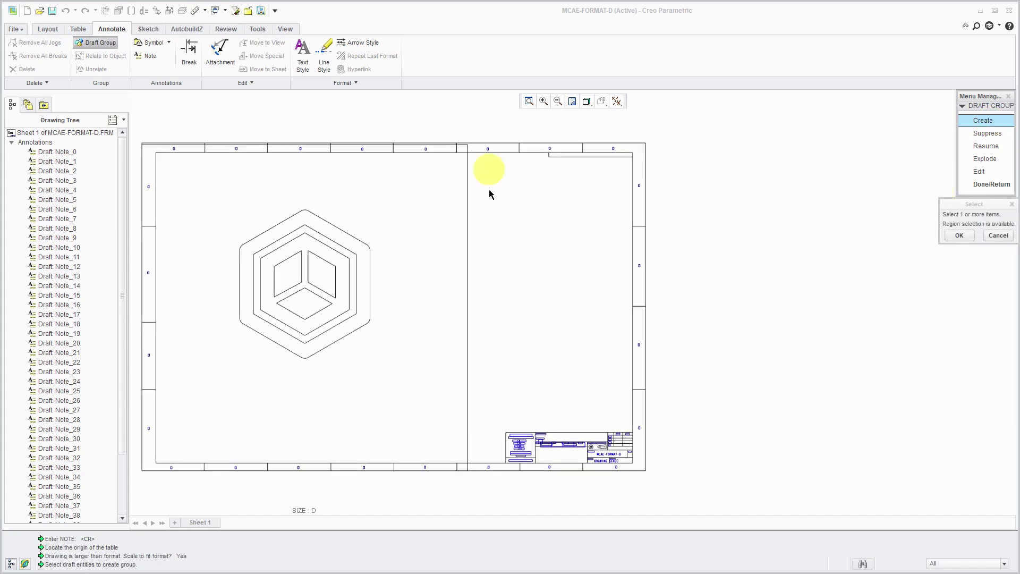
pyautogui.moveTo(214, 192); pyautogui.dragTo(403, 383)
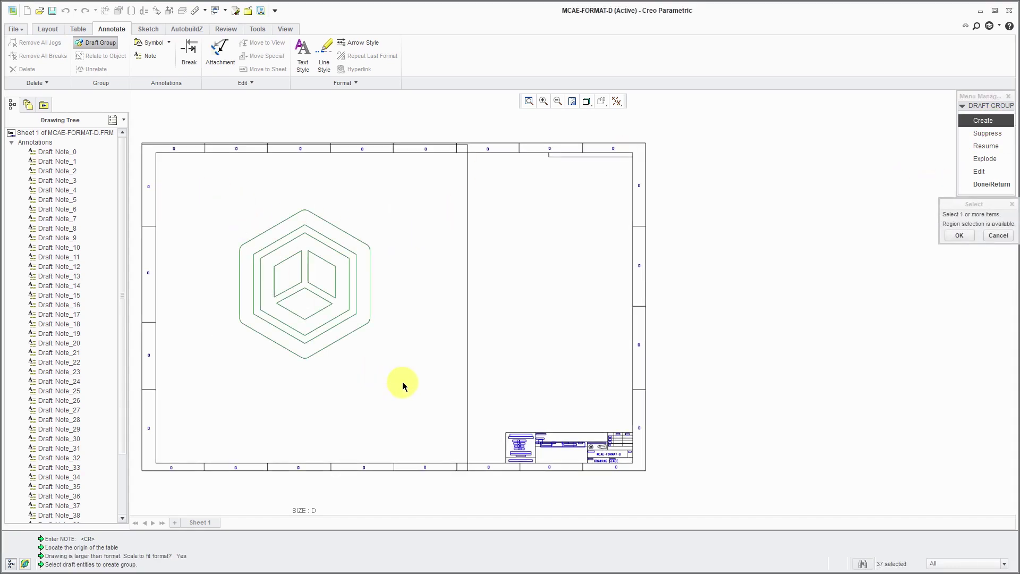
pyautogui.click(967, 236)
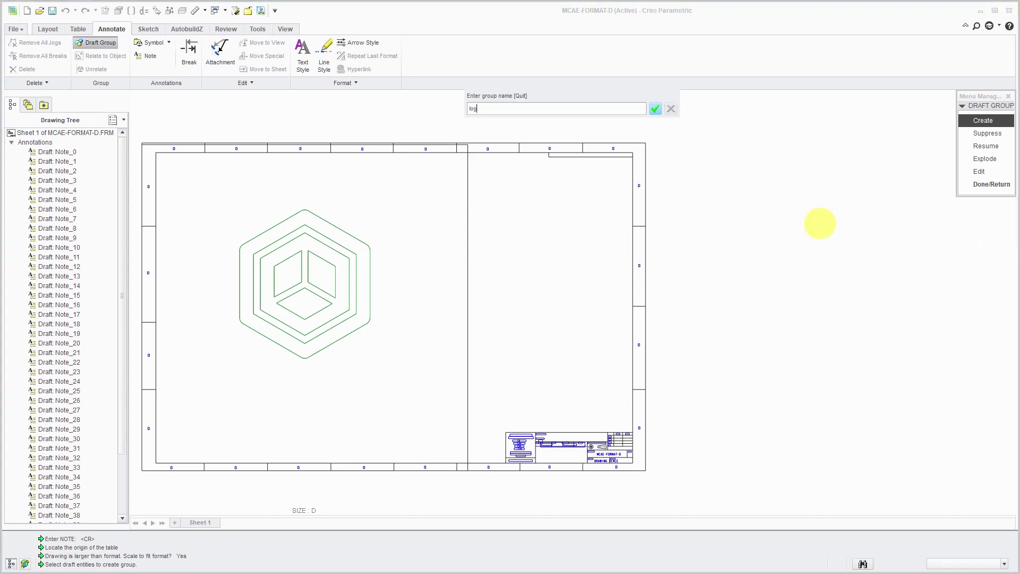
pyautogui.press('Return')
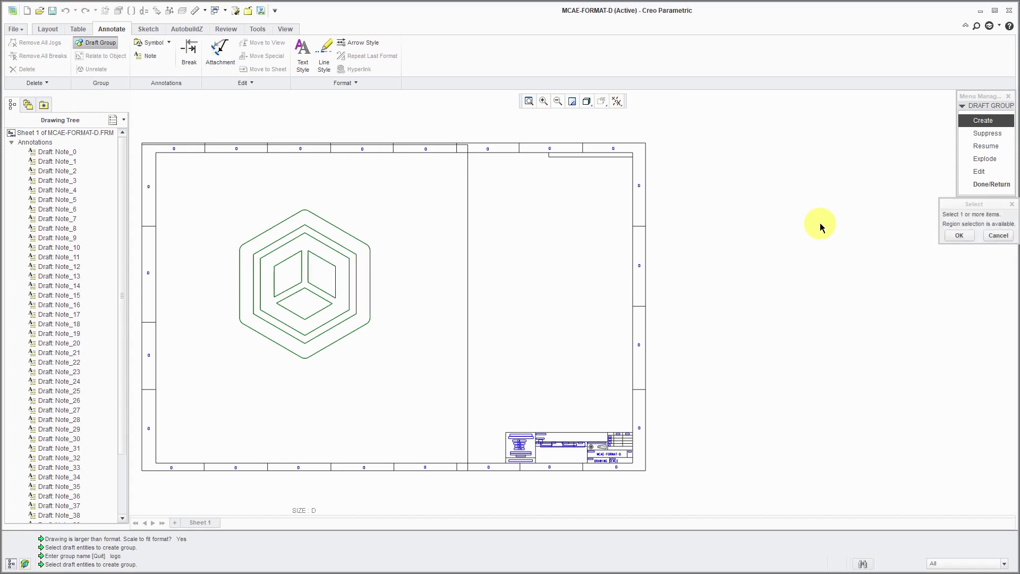
pyautogui.click(959, 235)
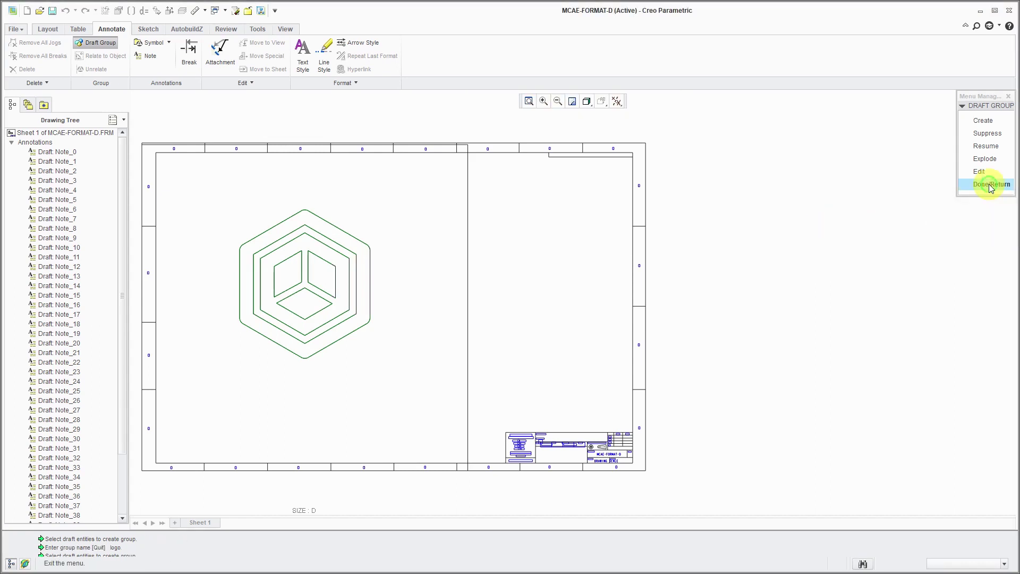
pyautogui.click(991, 184)
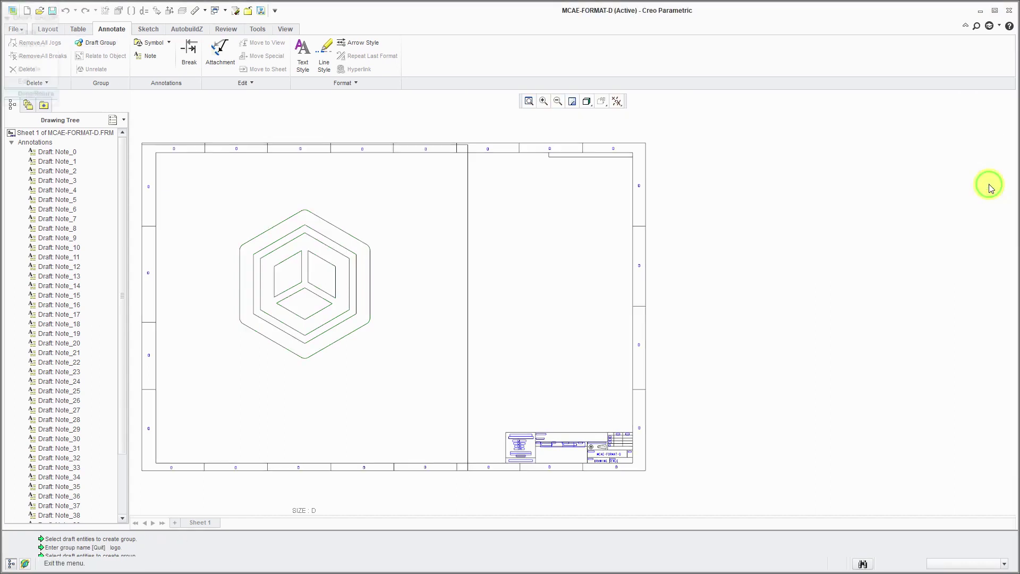
# - Scale the grouped hexagon logo by 0.125 about its centre point
pyautogui.click(316, 292)
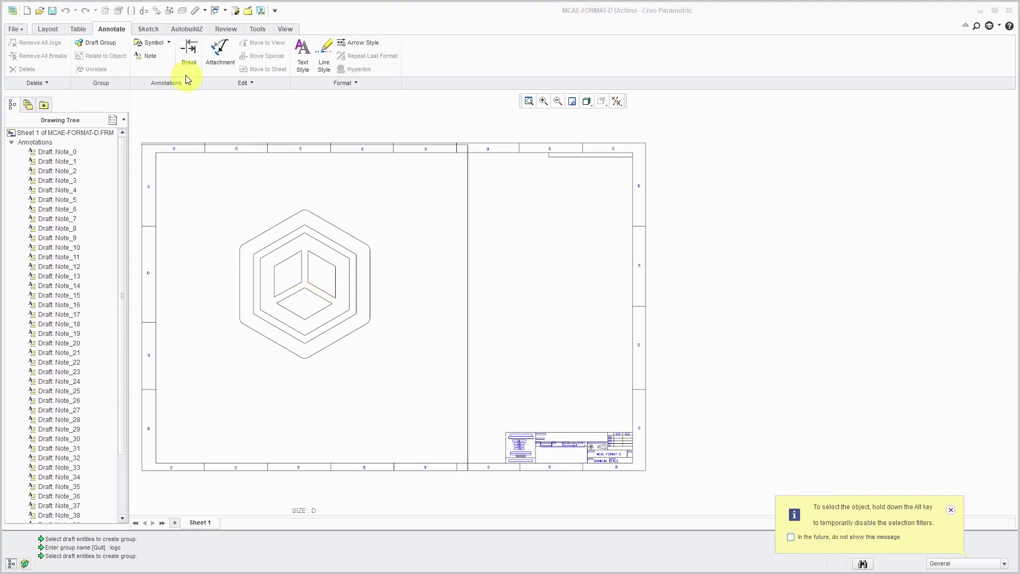
pyautogui.click(147, 29)
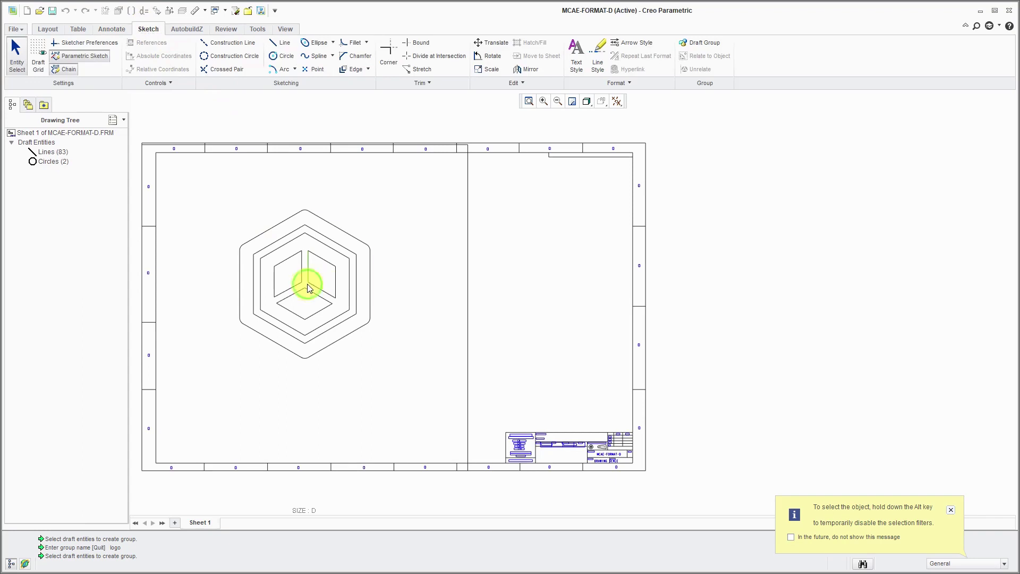
pyautogui.click(306, 285)
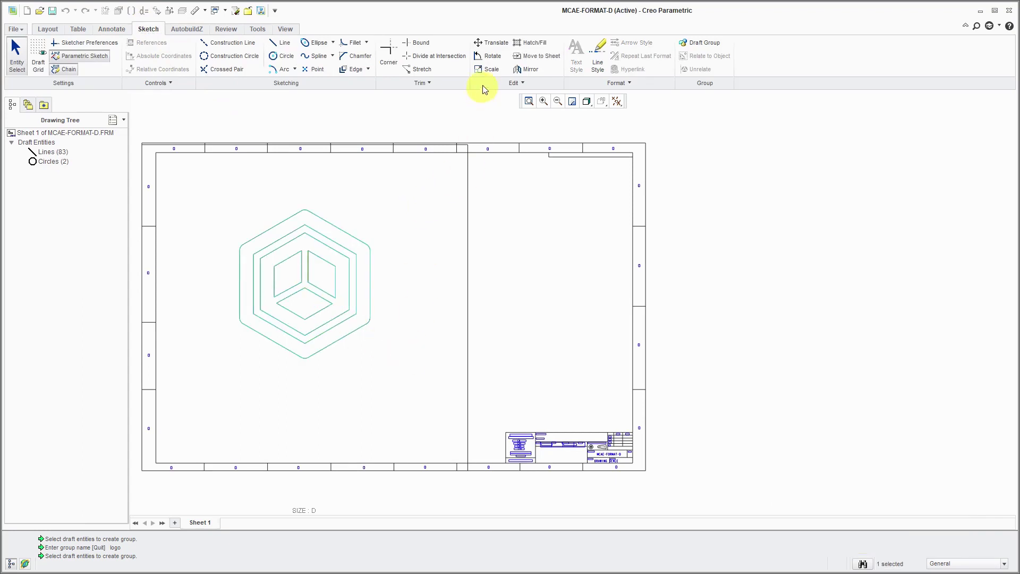
pyautogui.click(487, 69)
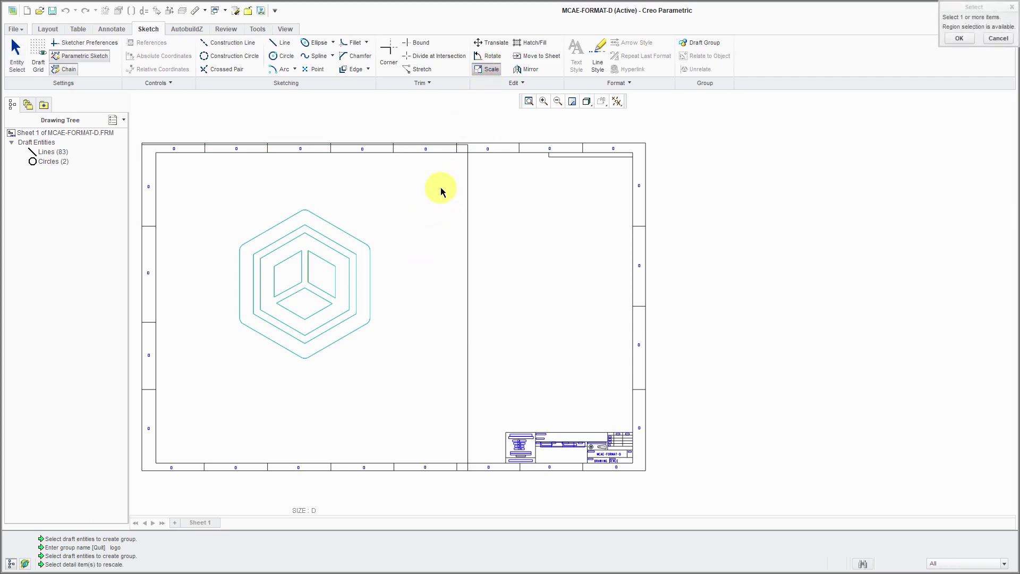
pyautogui.click(265, 233)
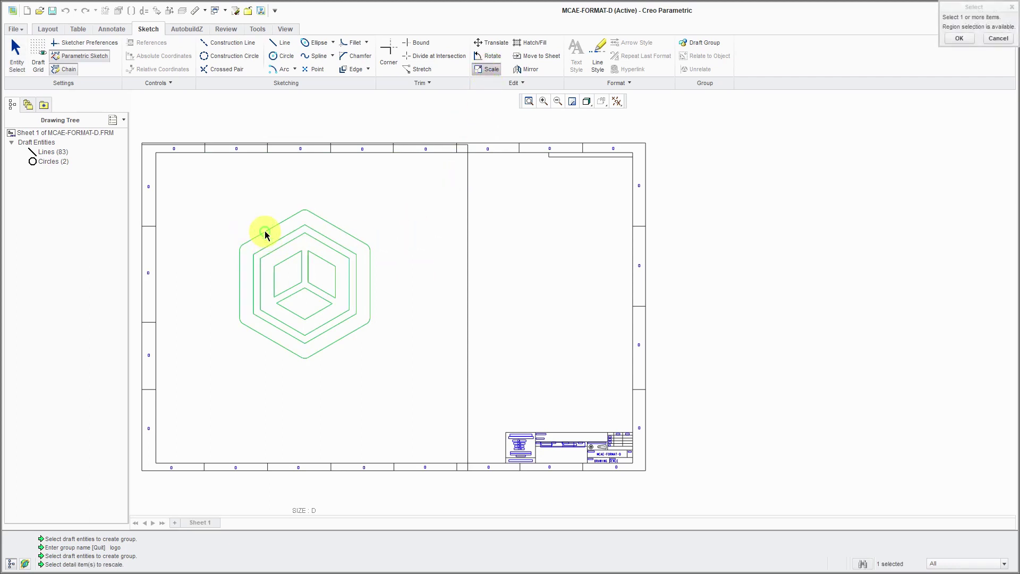
pyautogui.middleClick(238, 194)
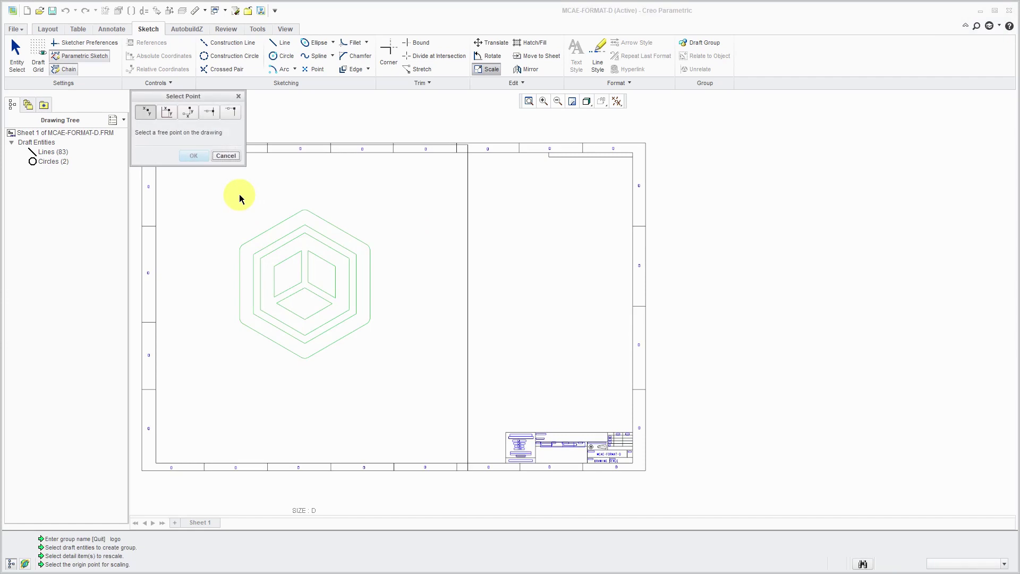
pyautogui.click(305, 286)
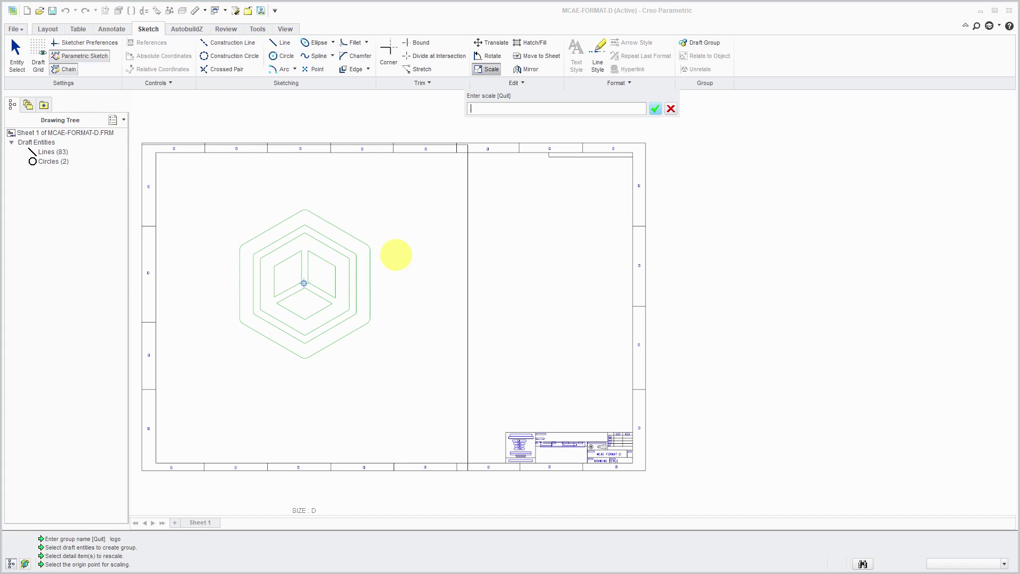
pyautogui.press('Return')
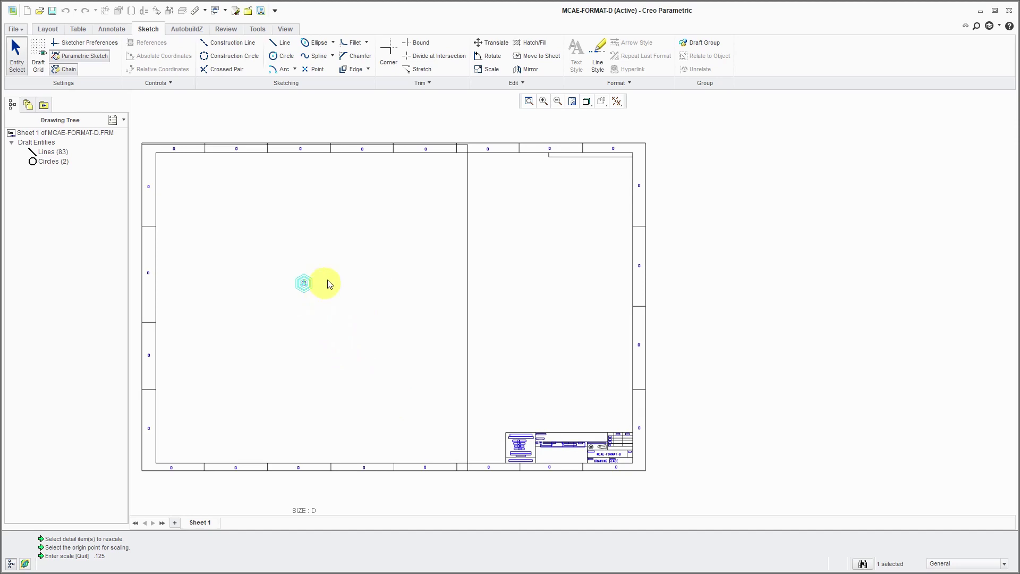
# - Translate the shrunken logo from its centre into the title block below the DRAWN/CHECKED row
pyautogui.click(490, 42)
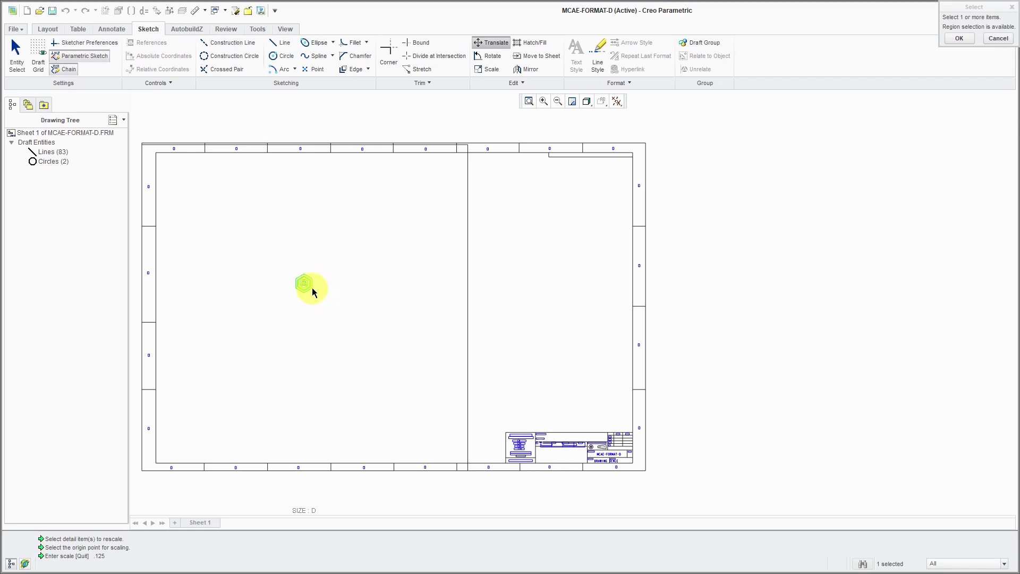
pyautogui.middleClick(364, 307)
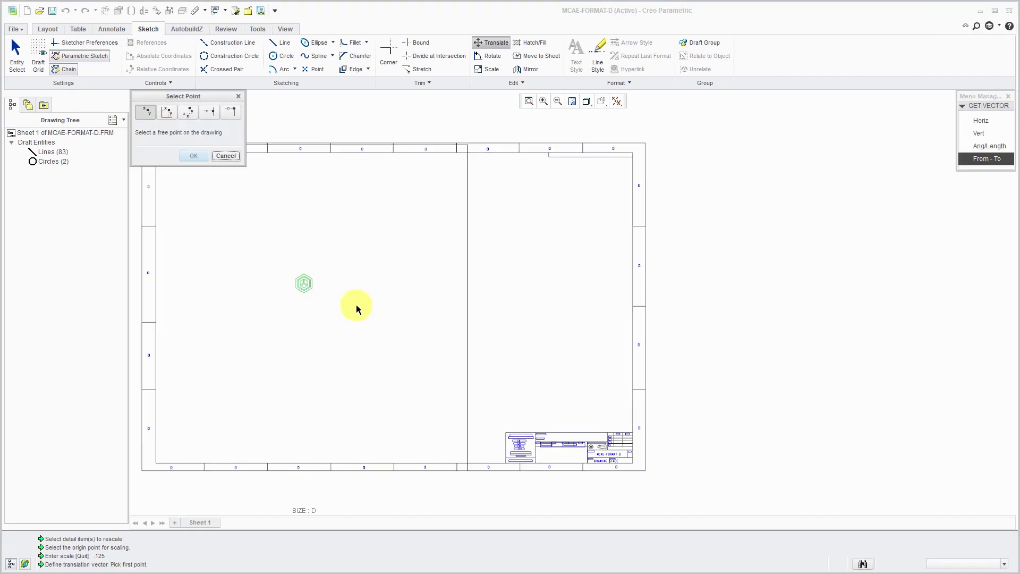
pyautogui.click(303, 285)
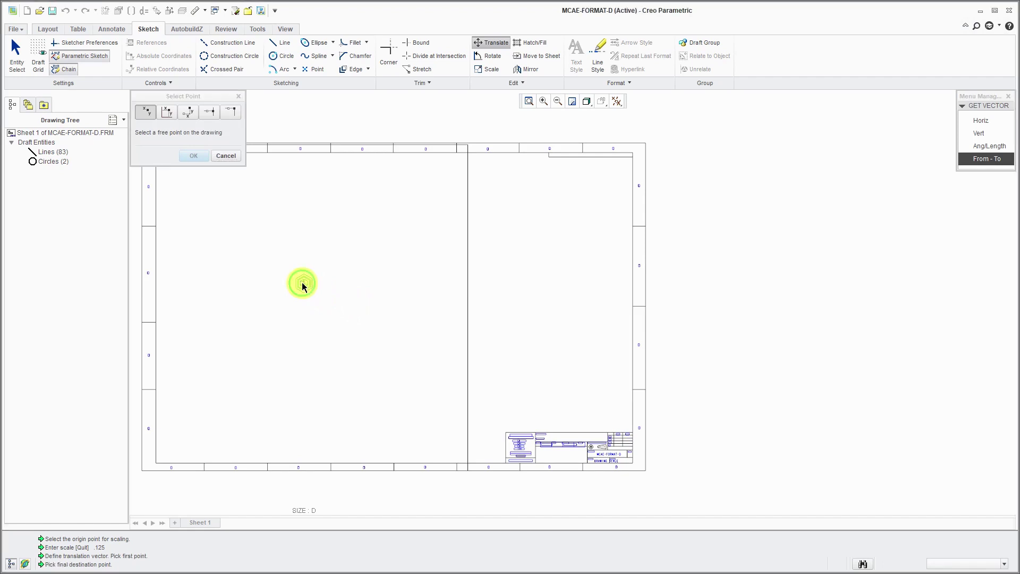
pyautogui.click(554, 455)
pyautogui.scroll(4, 565, 453)
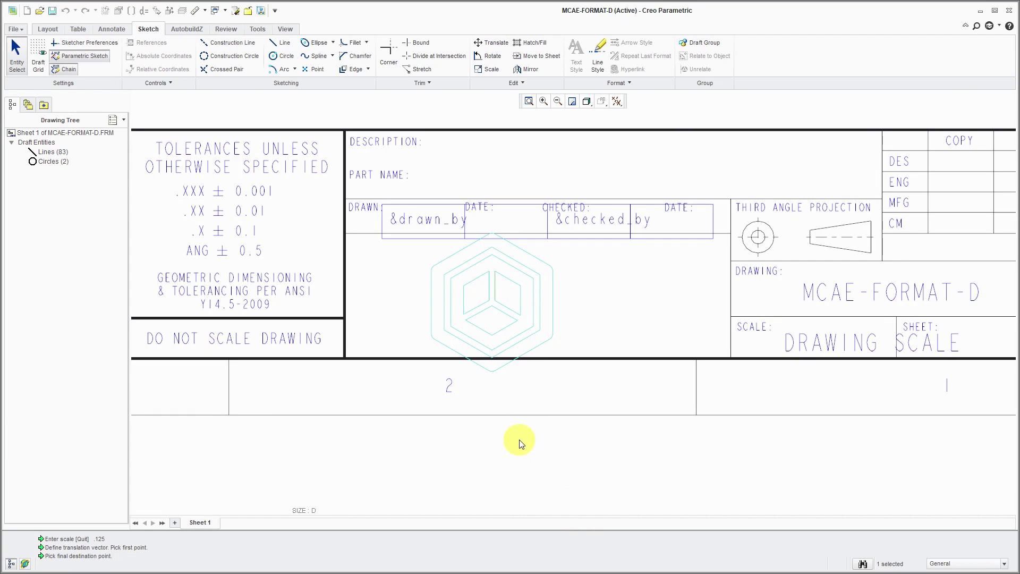
pyautogui.scroll(-8, 519, 441)
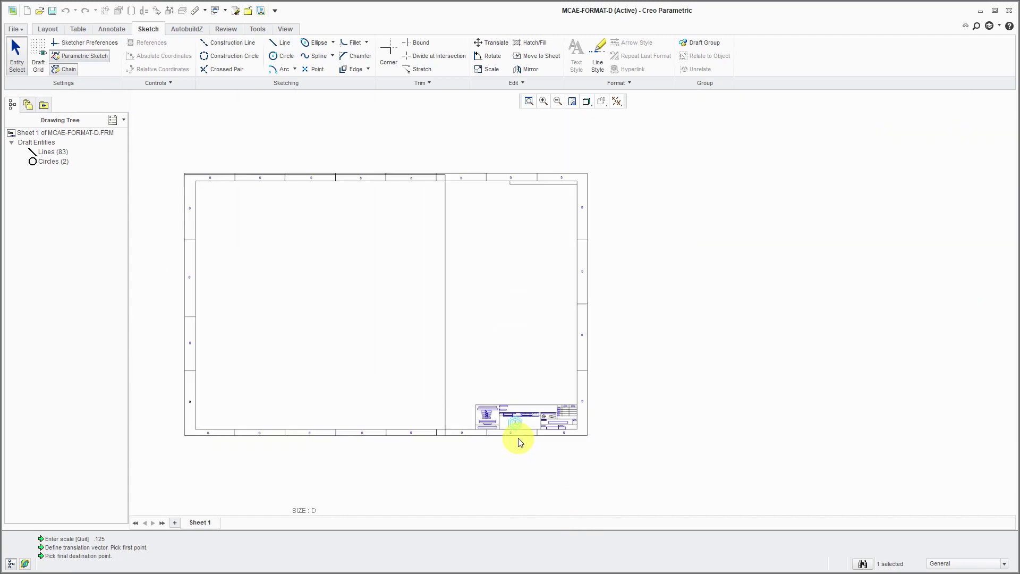
# - Delete the duplicate vertical lines overlapping at the sheet centre
pyautogui.click(446, 333)
pyautogui.press('Delete')
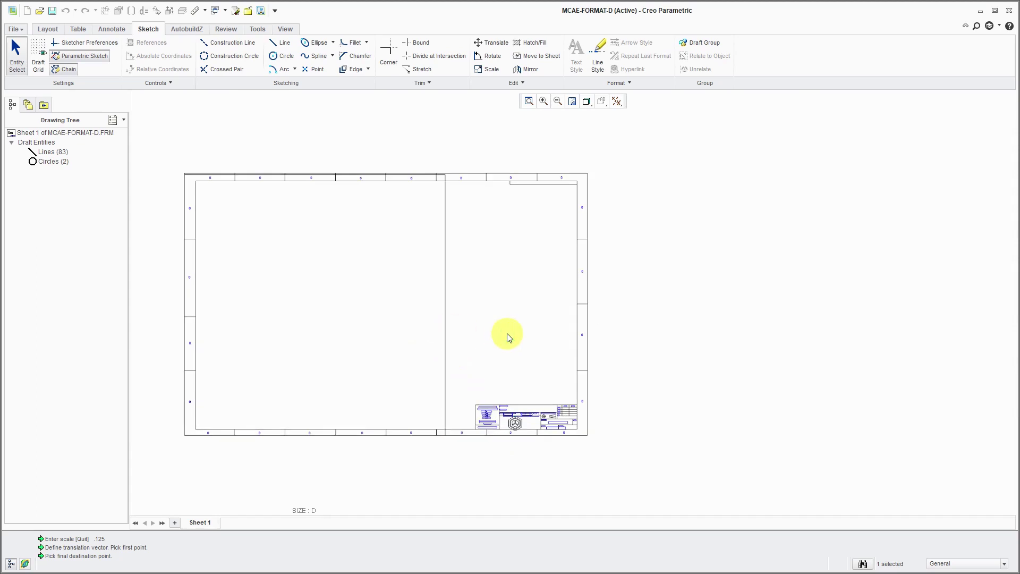
pyautogui.click(449, 344)
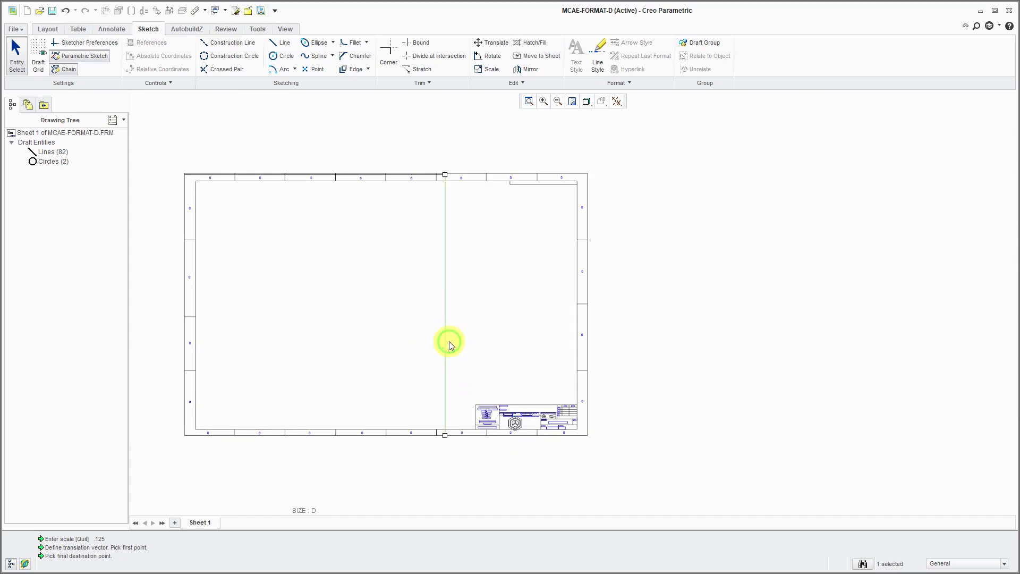
pyautogui.press('Delete')
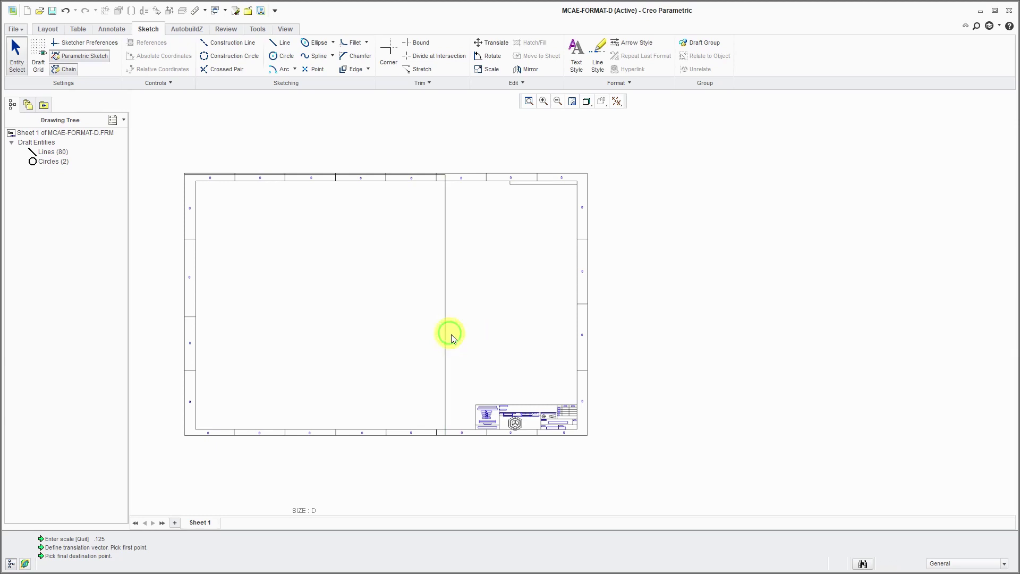
pyautogui.click(445, 340)
pyautogui.press('Delete')
pyautogui.click(445, 339)
pyautogui.press('Delete')
pyautogui.click(446, 343)
pyautogui.press('Delete')
# - Delete the extra horizontal lines along the top border, then refit and zoom to the title block
pyautogui.scroll(-5, 392, 152)
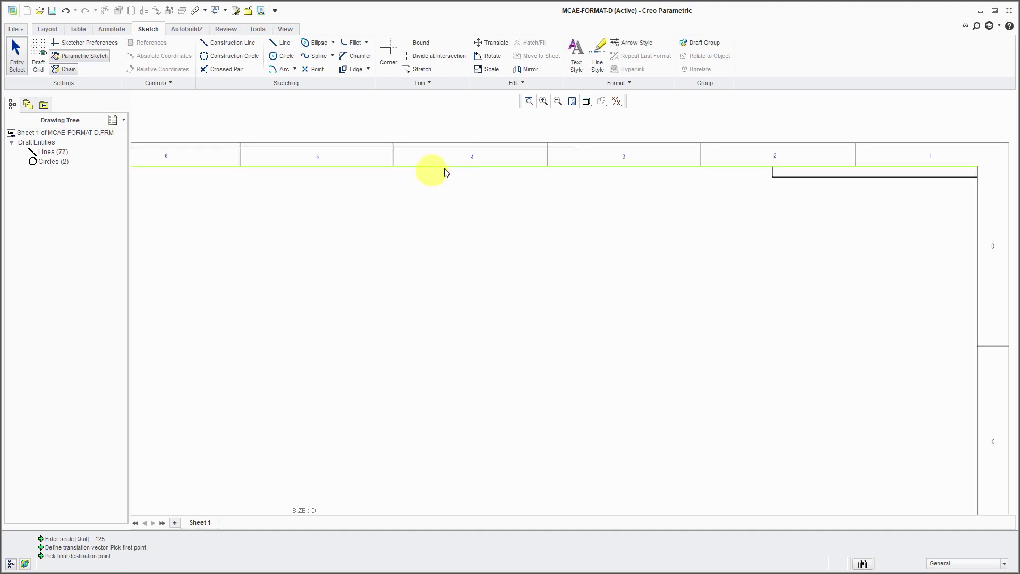
pyautogui.click(524, 145)
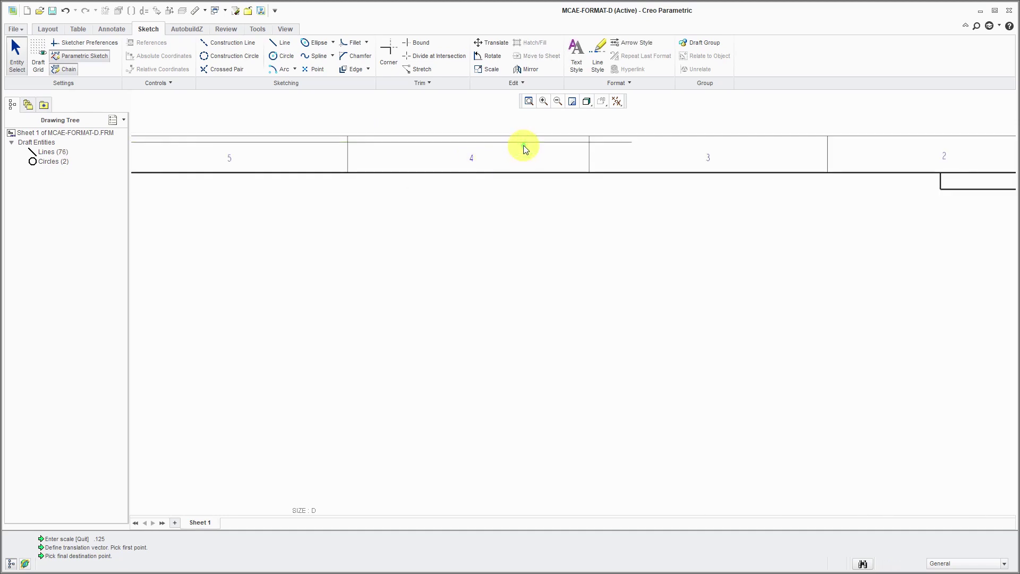
pyautogui.press('Delete')
pyautogui.click(524, 145)
pyautogui.press('Delete')
pyautogui.click(522, 152)
pyautogui.press('Delete')
pyautogui.click(521, 144)
pyautogui.press('Delete')
pyautogui.click(521, 144)
pyautogui.press('Delete')
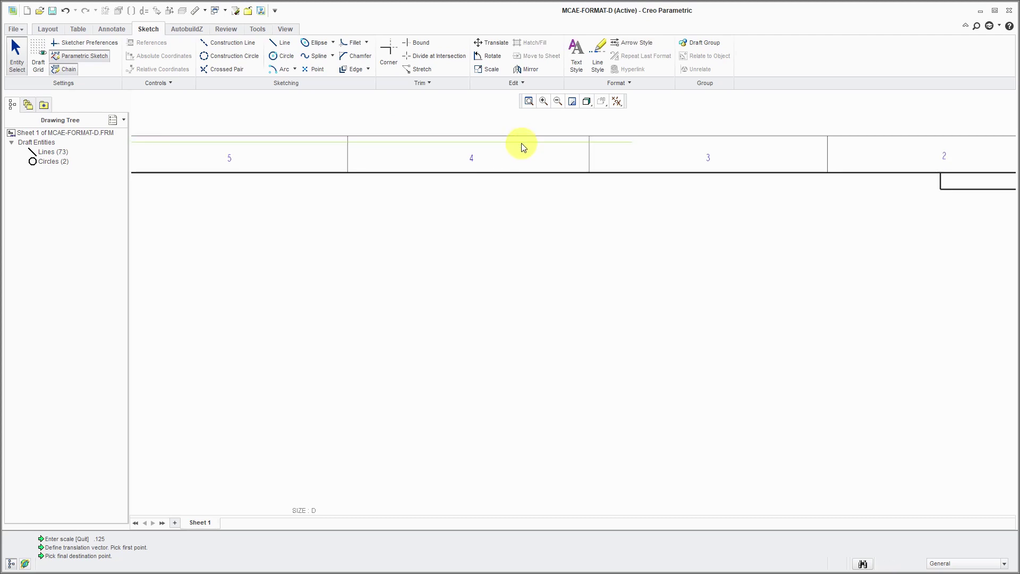
pyautogui.click(522, 147)
pyautogui.press('Delete')
pyautogui.hotkey('ctrl', 'd')
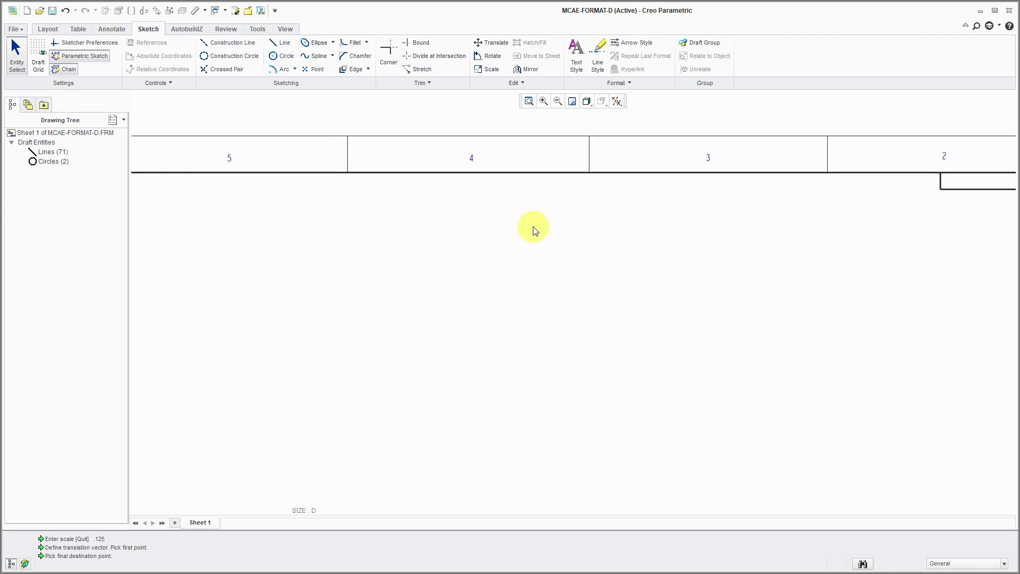
pyautogui.scroll(2, 425, 372)
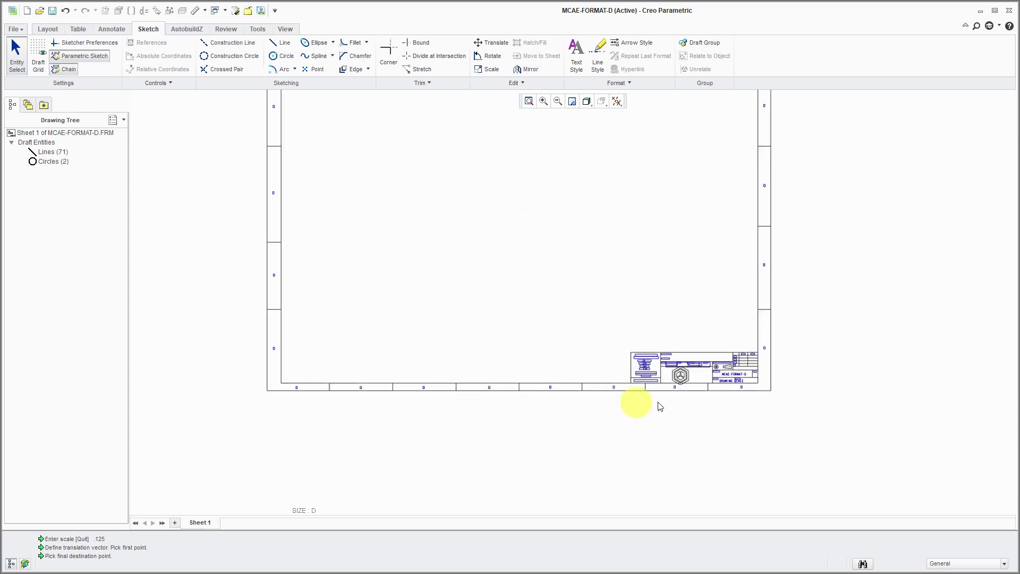
pyautogui.scroll(3, 685, 366)
pyautogui.scroll(2, 526, 387)
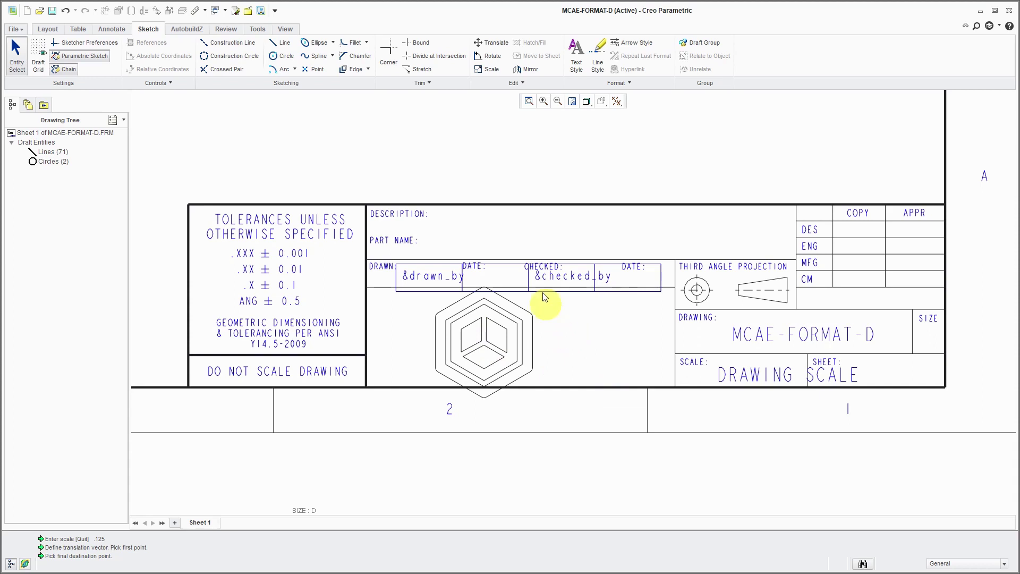
# - Place a leaderless note reading MCAE just right of the hexagon logo
pyautogui.click(118, 31)
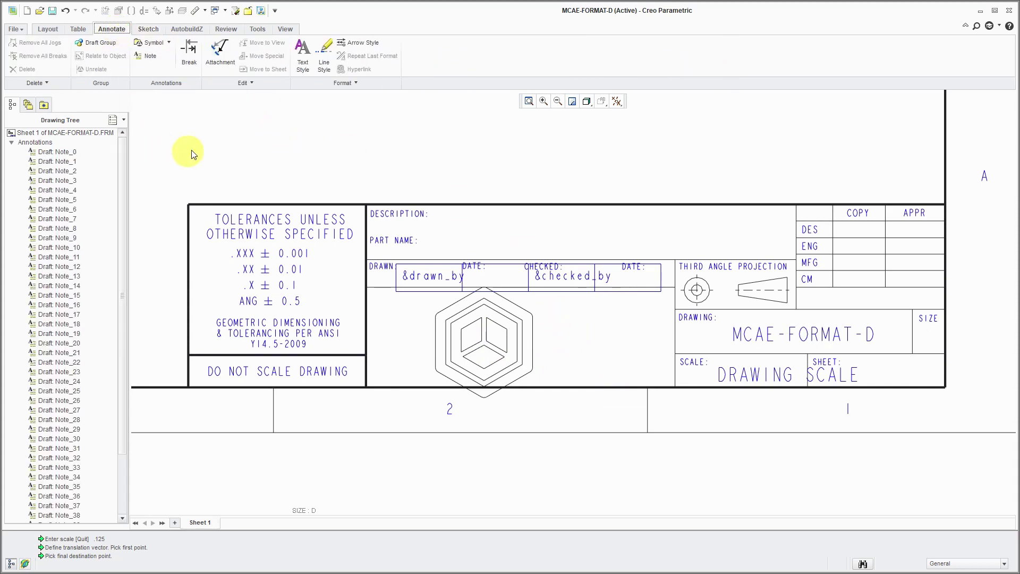
pyautogui.click(147, 56)
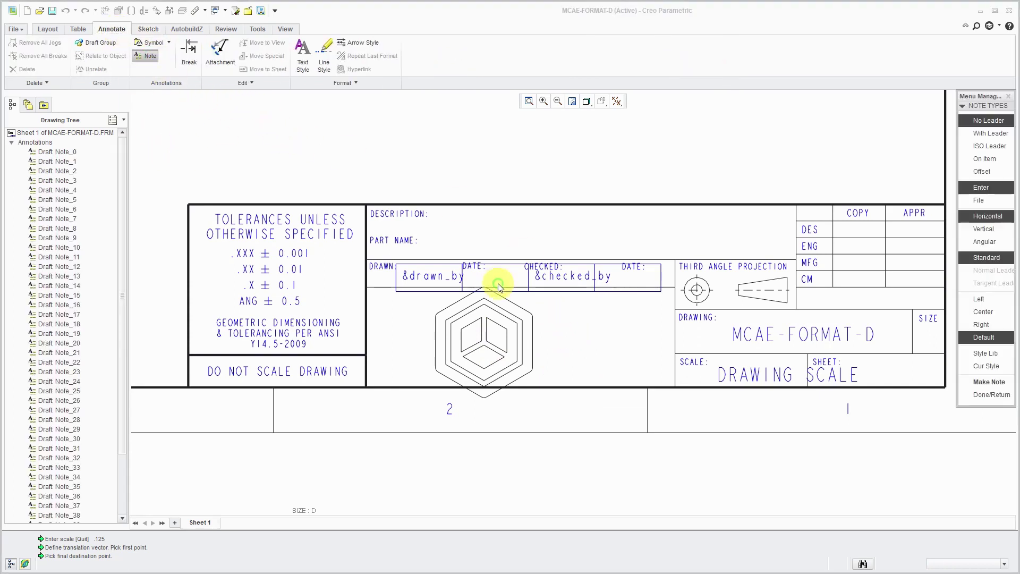
pyautogui.click(990, 381)
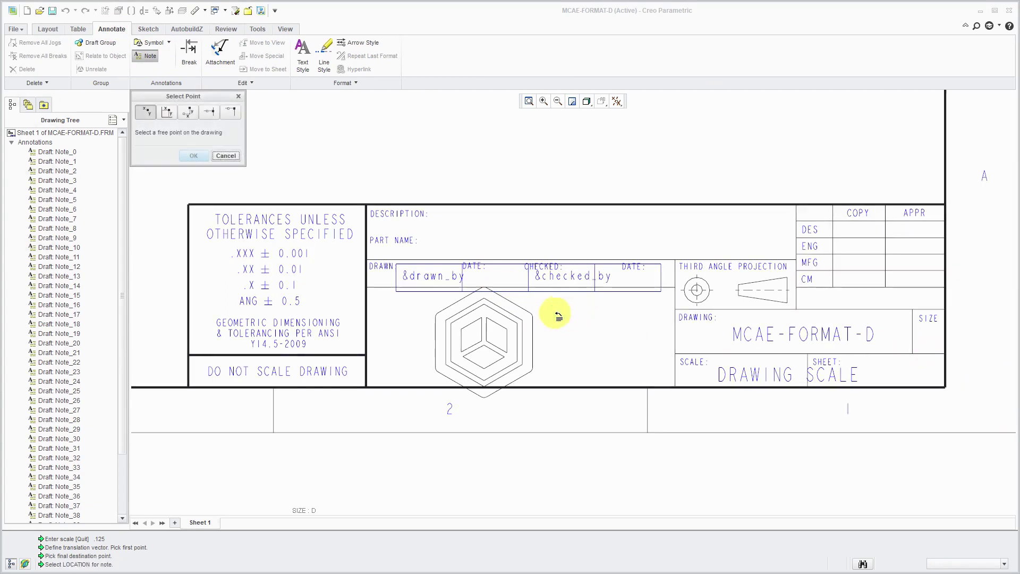
pyautogui.click(569, 327)
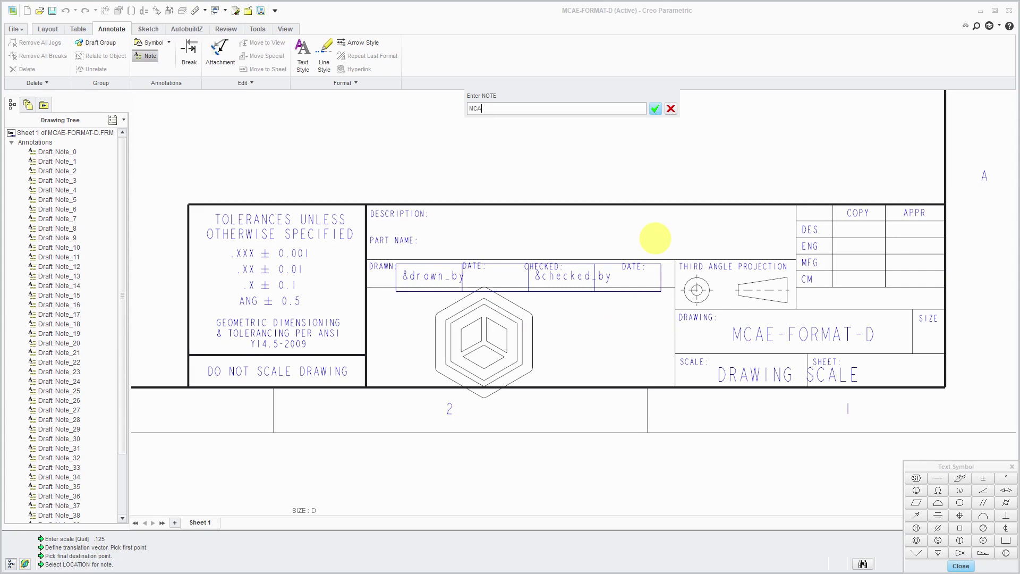
pyautogui.press('Return')
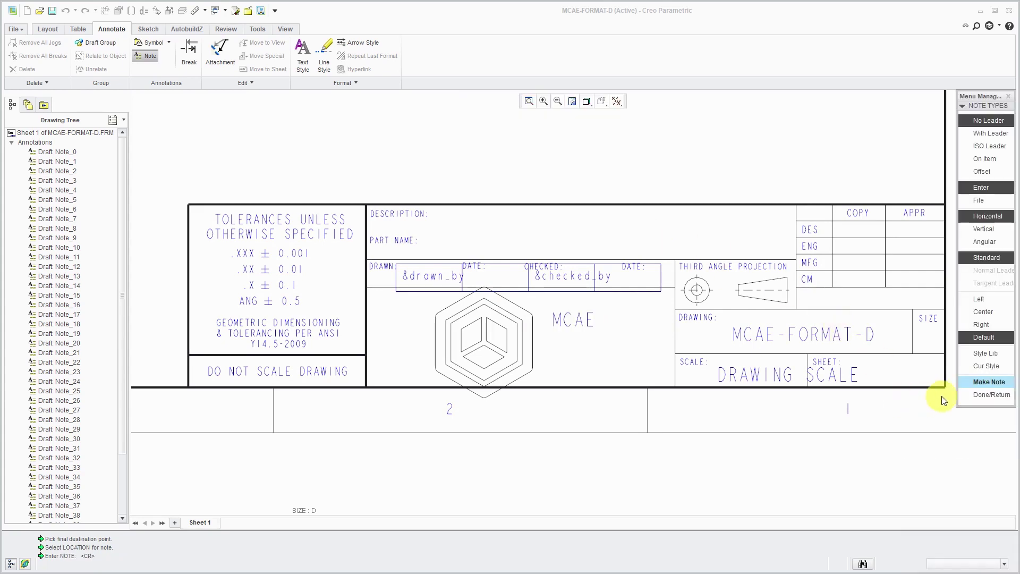
pyautogui.click(996, 401)
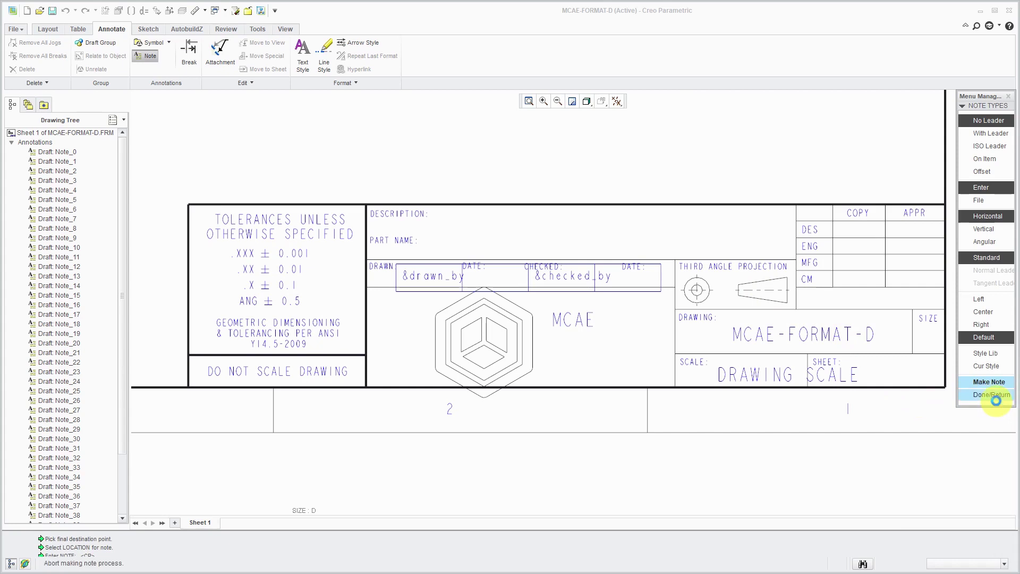
# - Change the MCAE note's text style font from Default to CG Triumvirate
pyautogui.rightClick(605, 346)
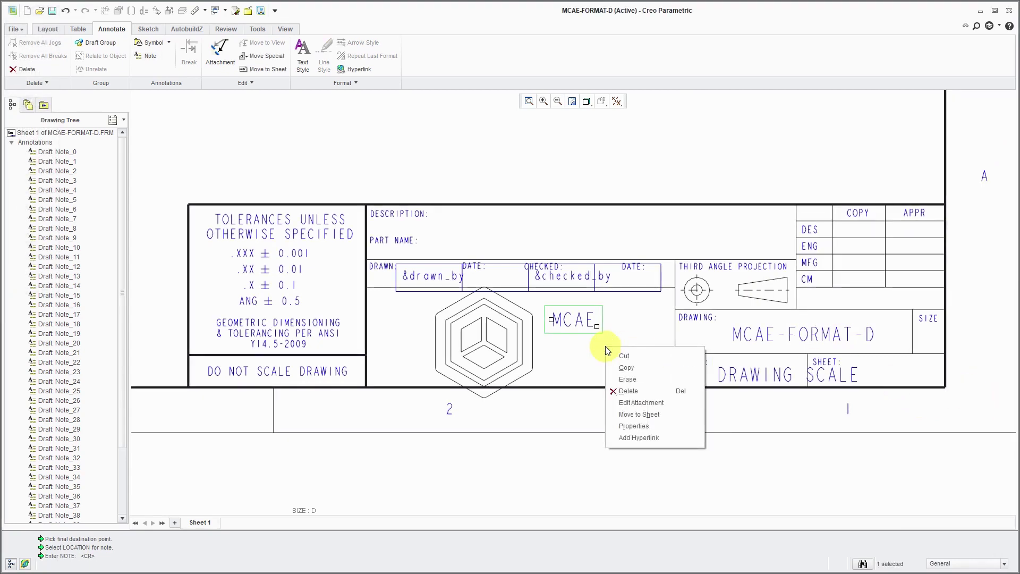
pyautogui.click(655, 428)
pyautogui.click(868, 112)
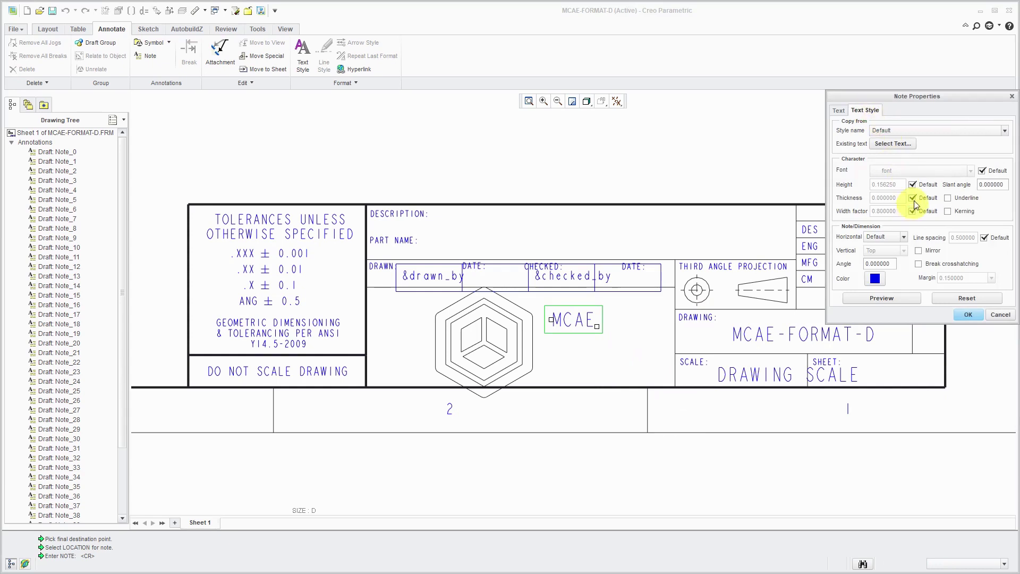
pyautogui.click(982, 170)
pyautogui.click(965, 173)
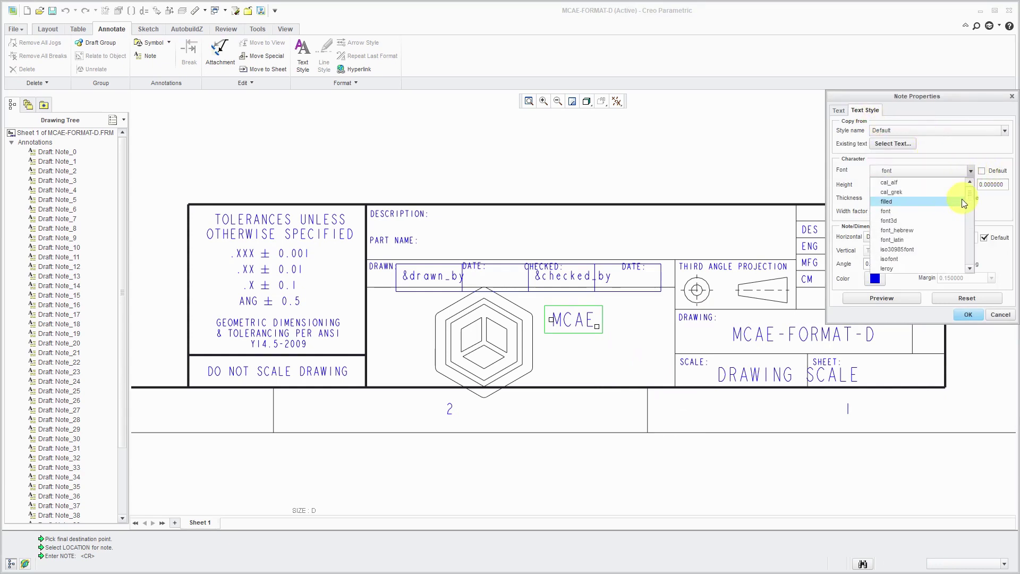
pyautogui.scroll(-2, 960, 204)
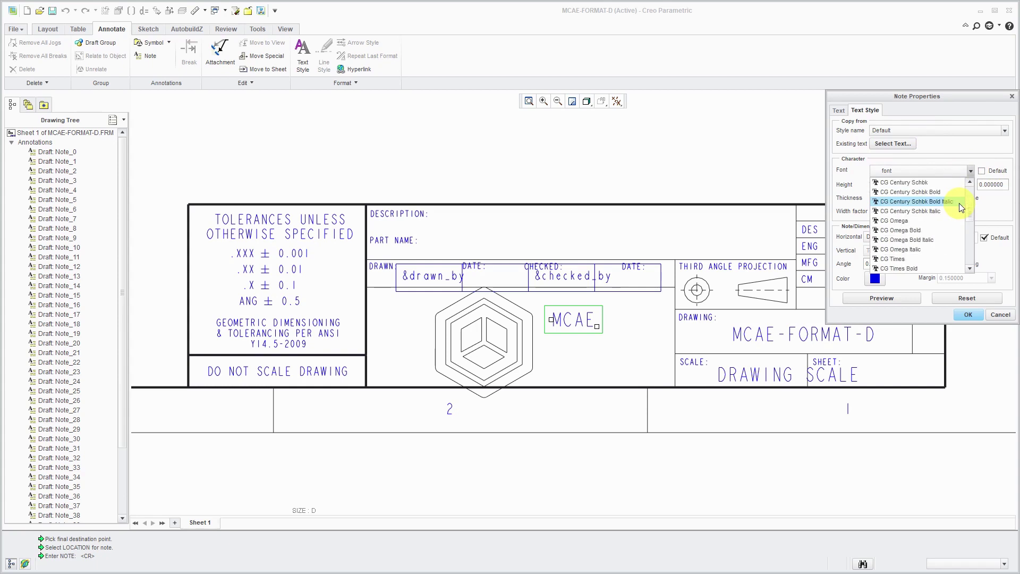
pyautogui.scroll(-2, 960, 206)
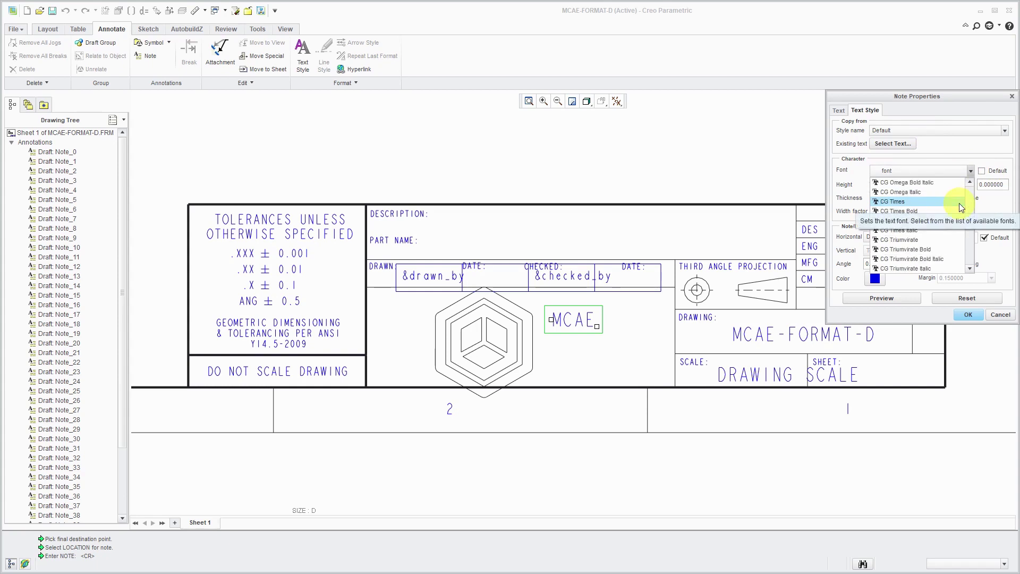
pyautogui.click(917, 237)
pyautogui.click(898, 299)
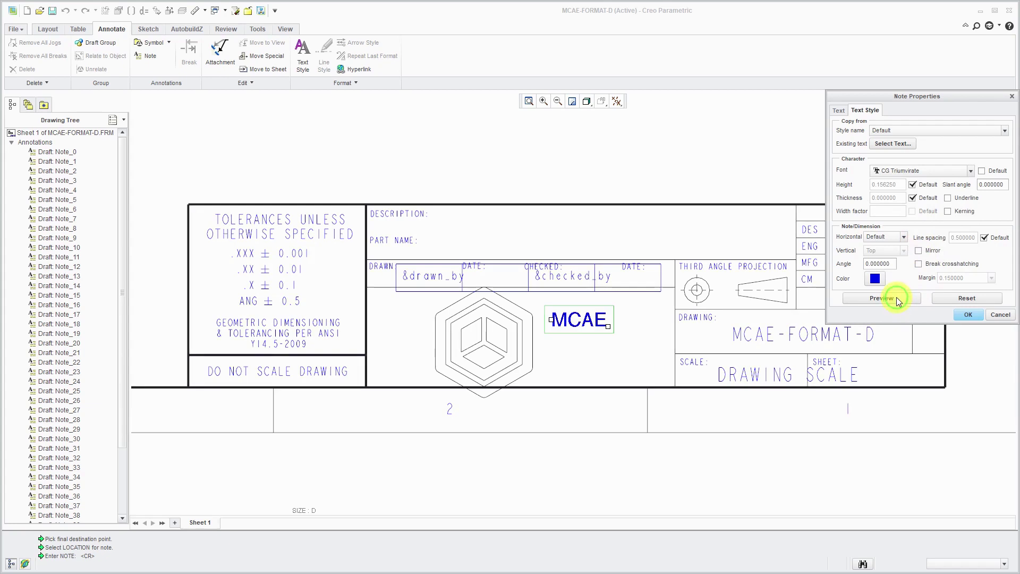
pyautogui.click(973, 314)
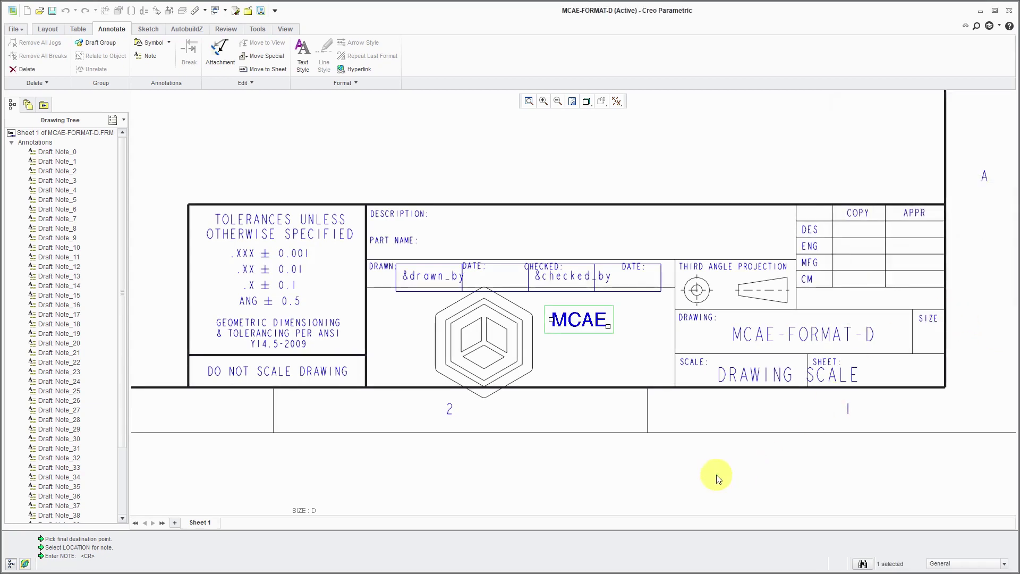
# - Move the MCAE note lower so it lines up with the logo
pyautogui.click(580, 318)
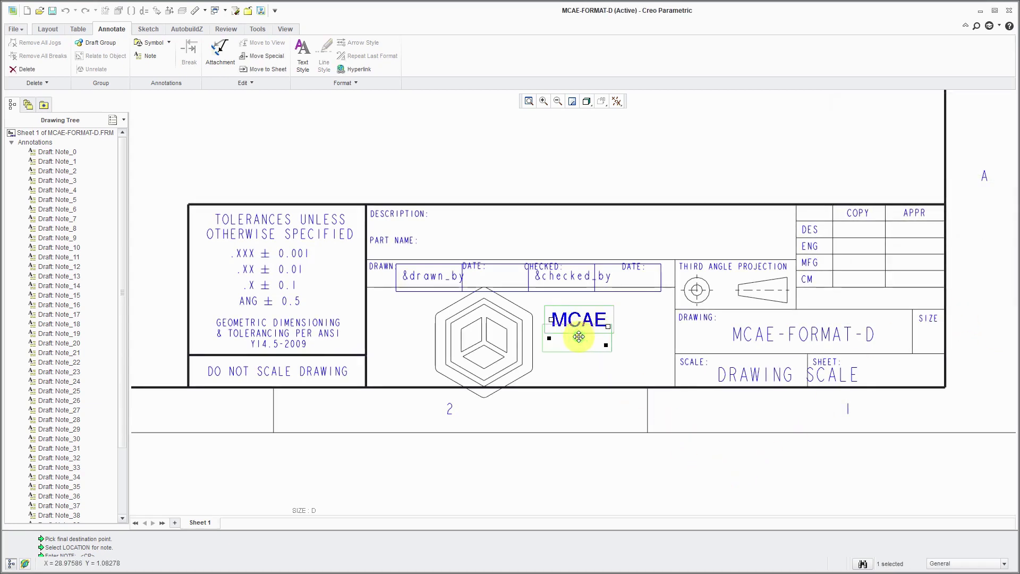
pyautogui.click(581, 337)
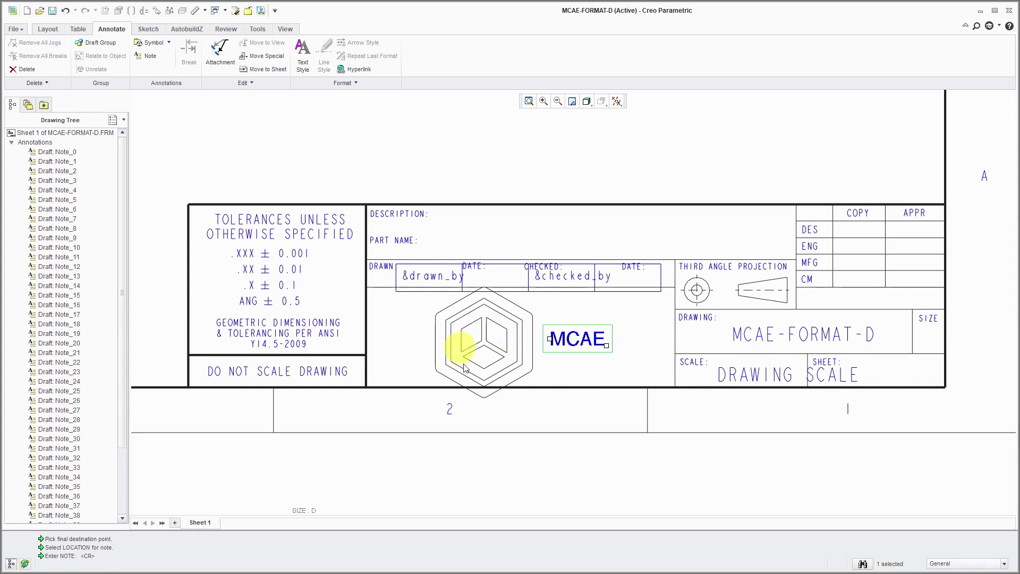
pyautogui.click(571, 467)
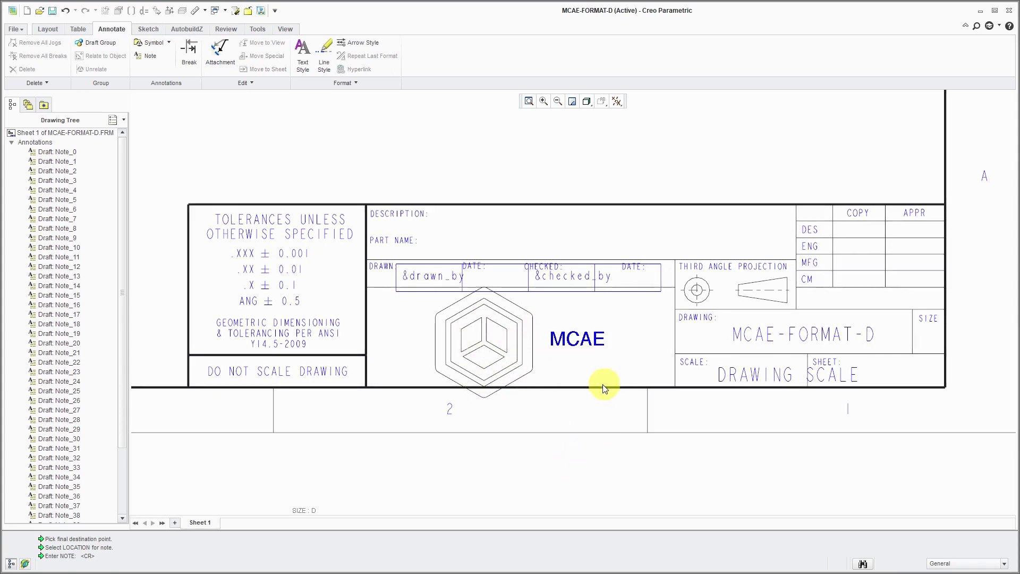
pyautogui.scroll(-5, 603, 384)
pyautogui.scroll(-2, 590, 404)
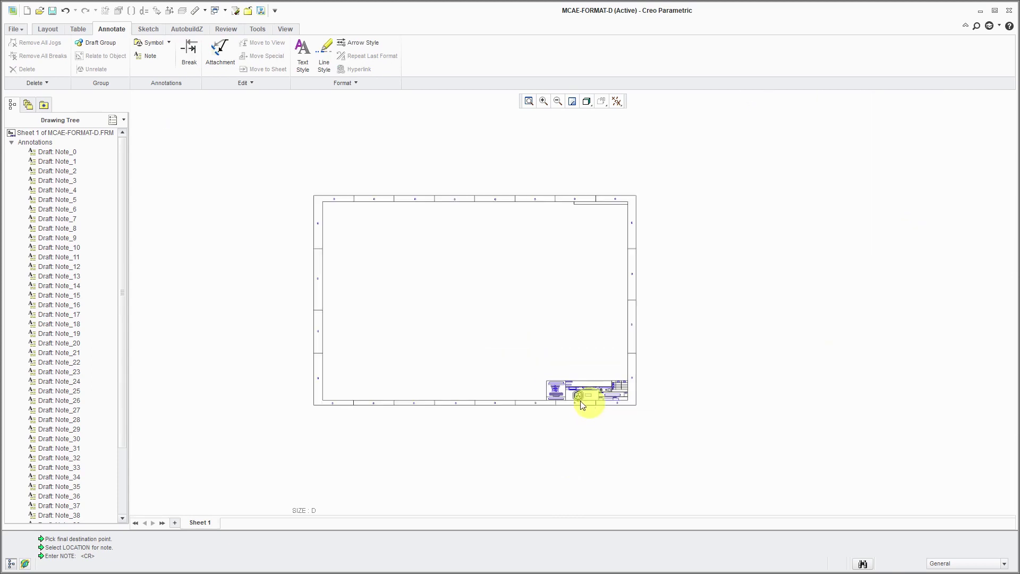
pyautogui.scroll(1, 513, 388)
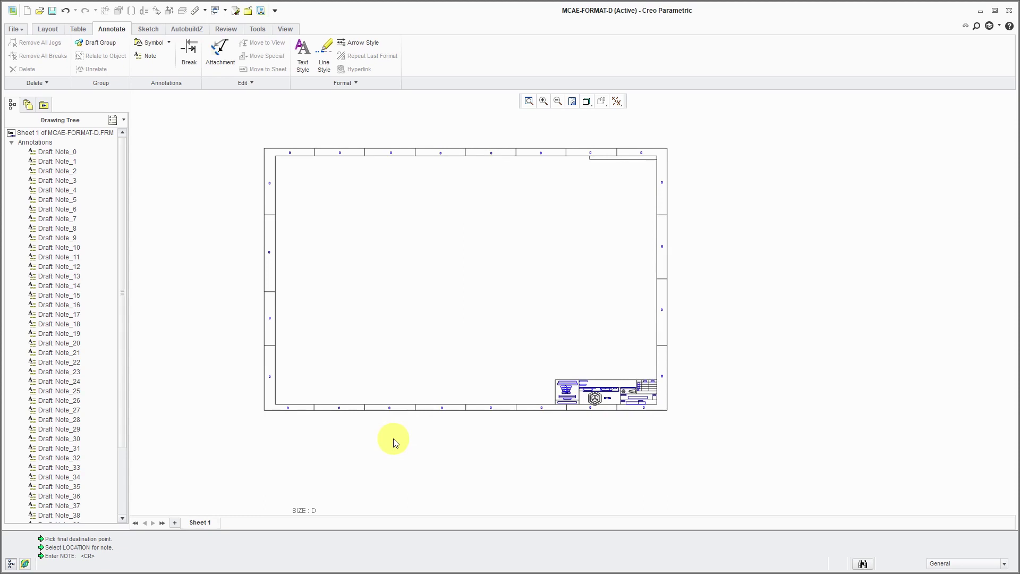
# - Add Sheet 2 and import d_pds_part_empty_2.dxf from C:\CAD-Files\CAE_Design\Drawing
pyautogui.click(49, 30)
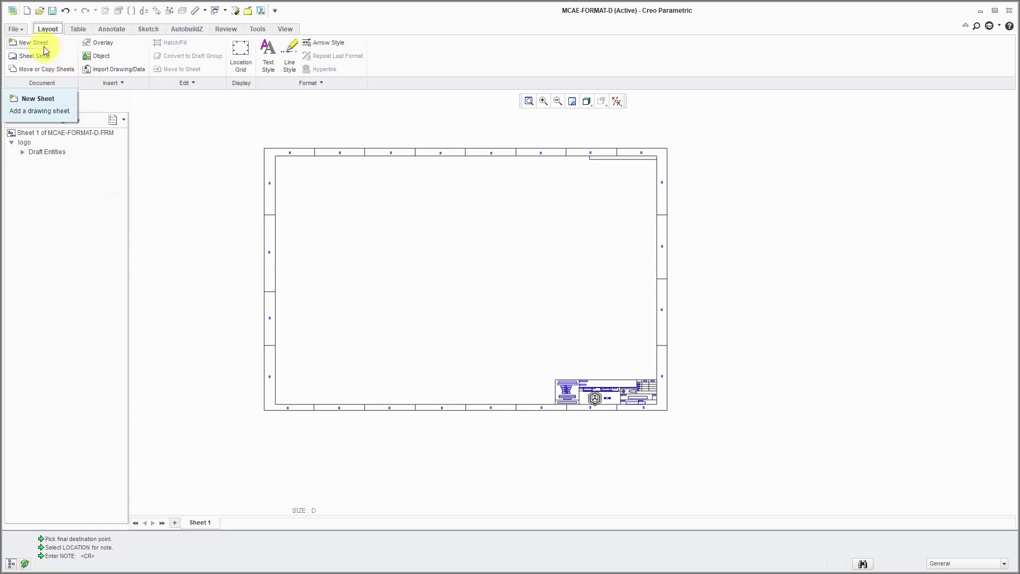
pyautogui.click(175, 523)
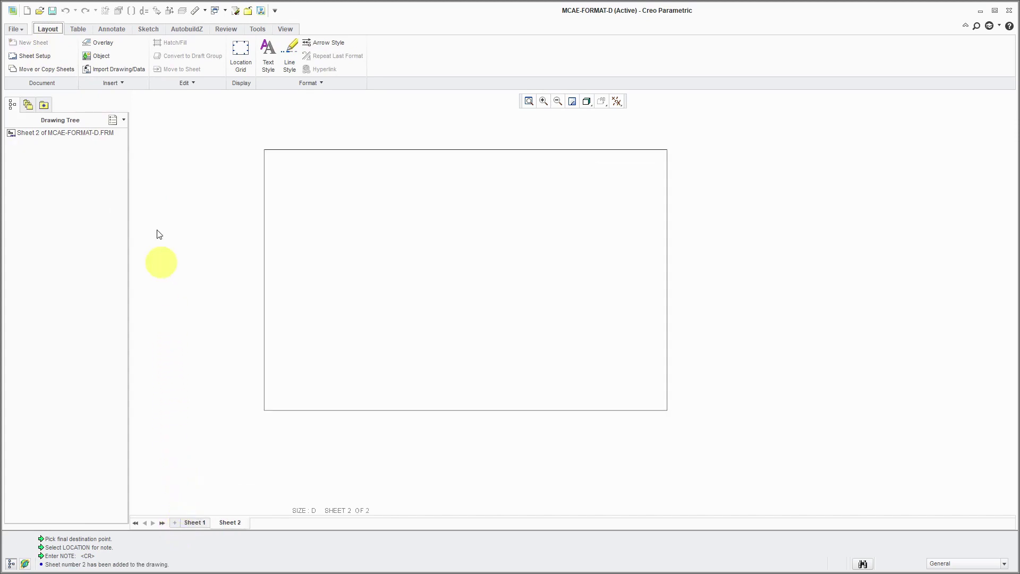
pyautogui.click(118, 69)
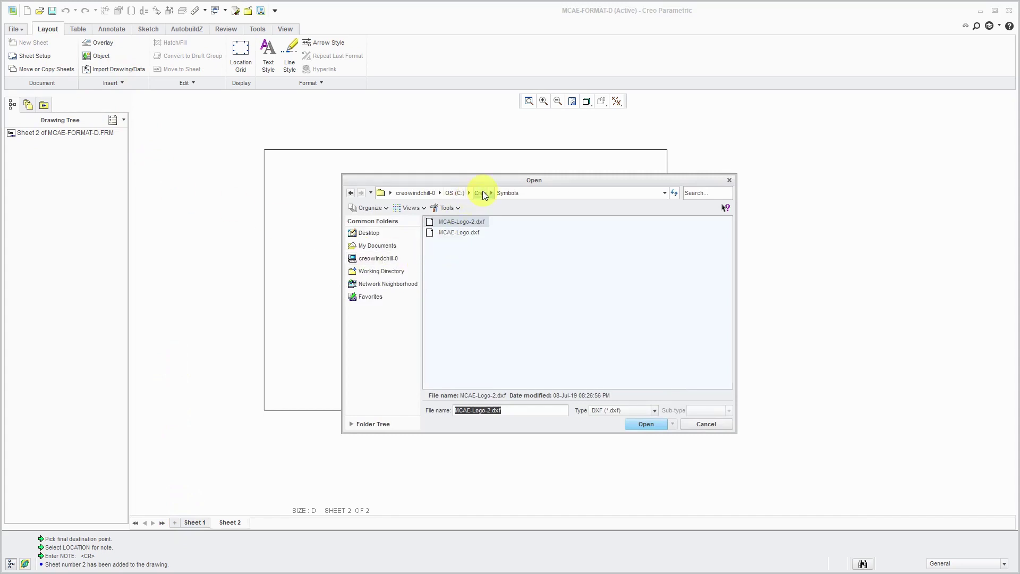
pyautogui.click(464, 194)
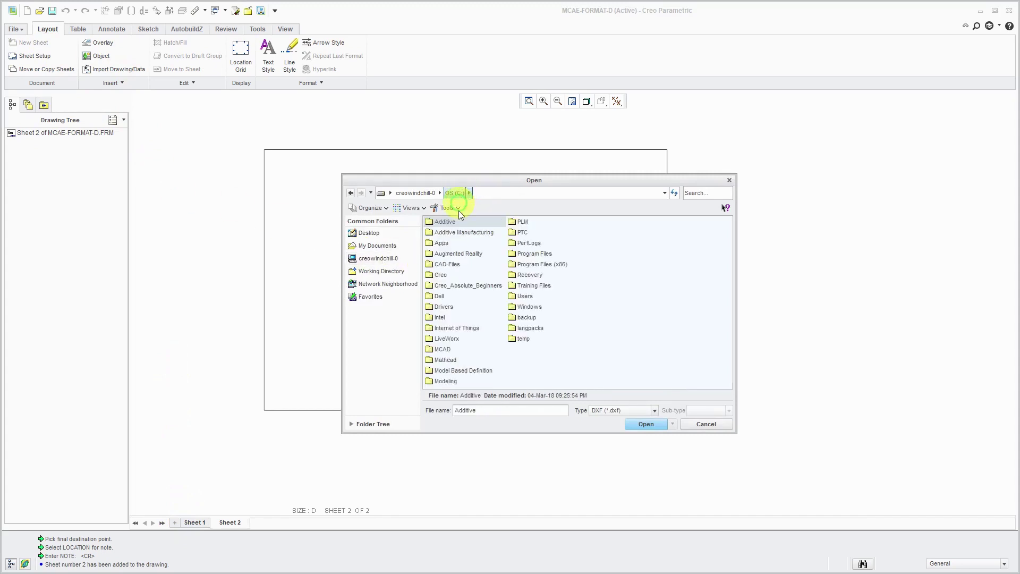
pyautogui.doubleClick(455, 258)
pyautogui.doubleClick(456, 262)
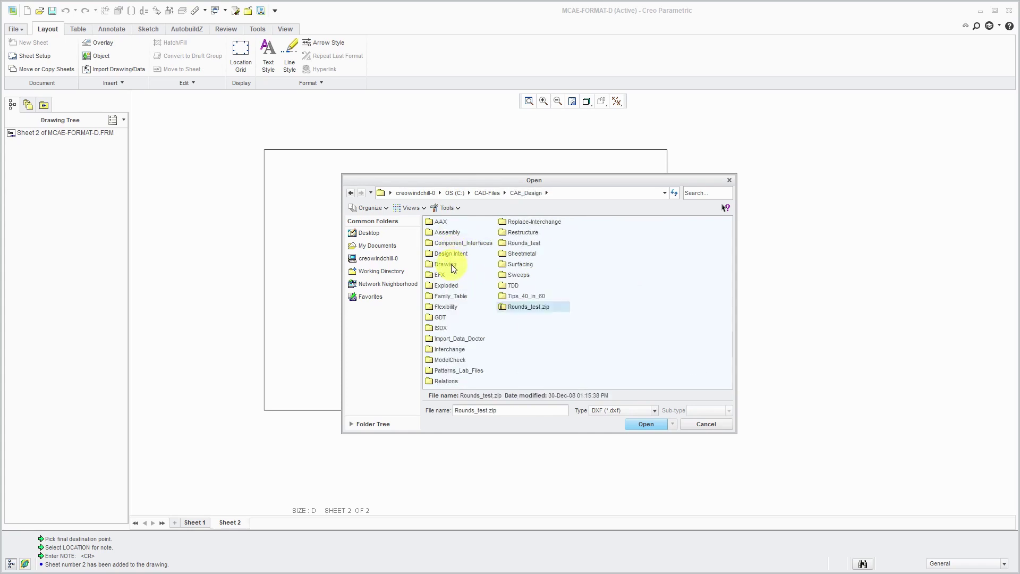
pyautogui.doubleClick(451, 264)
pyautogui.click(474, 232)
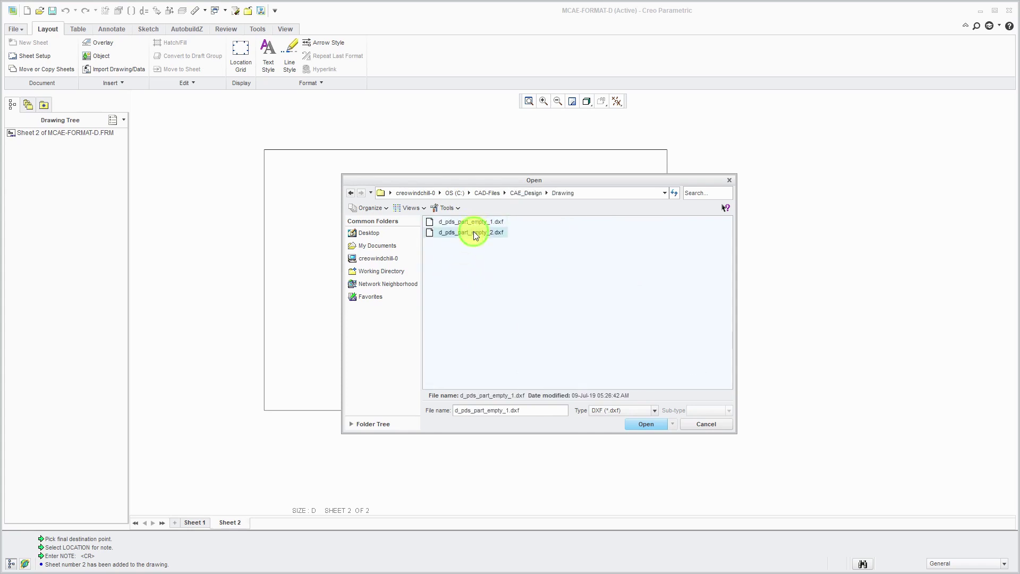
pyautogui.click(644, 424)
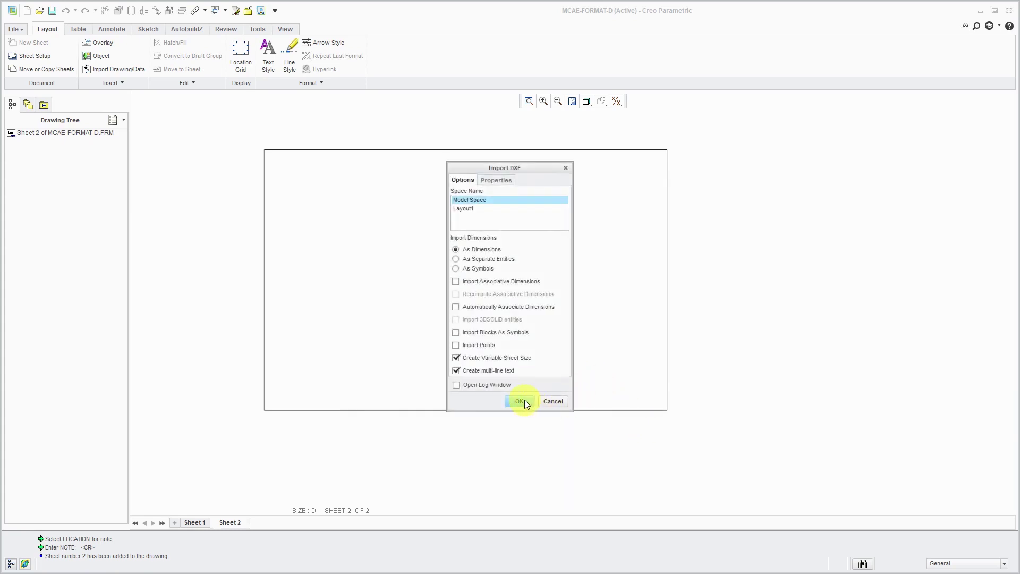
# - Map AutoCAD standard colours to Creo Parametric colours and finish the DXF import
pyautogui.click(498, 178)
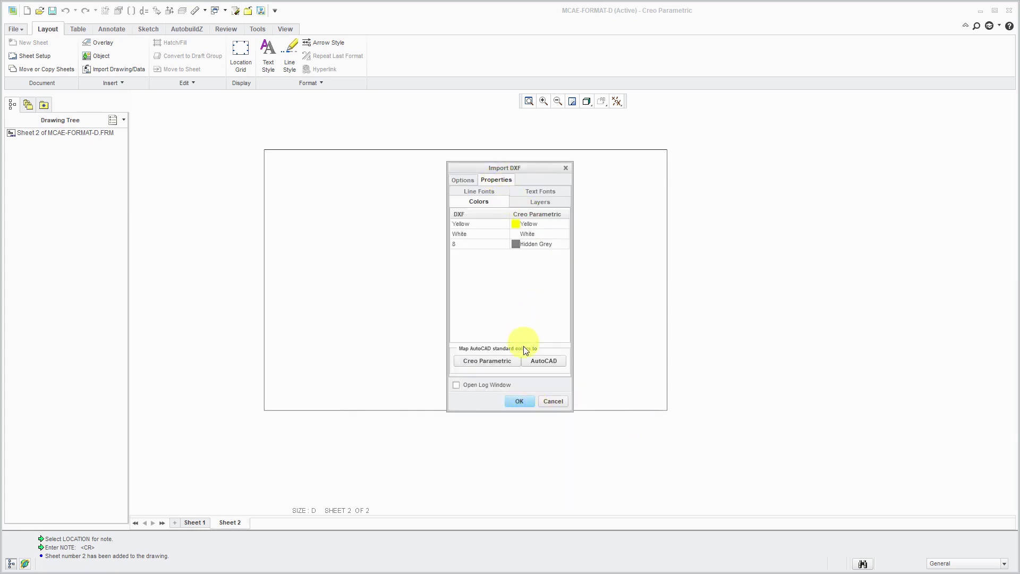
pyautogui.click(499, 361)
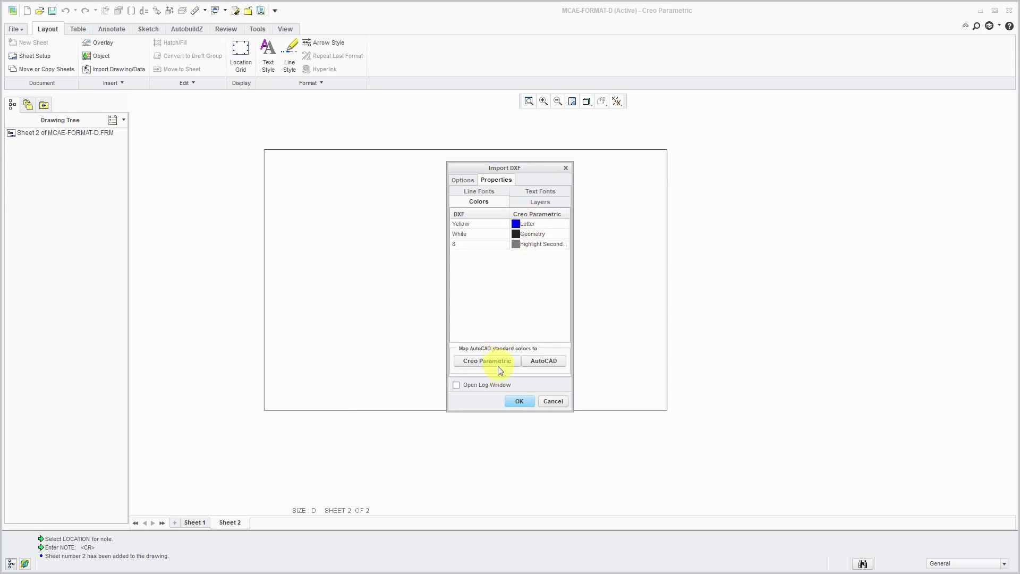
pyautogui.click(519, 403)
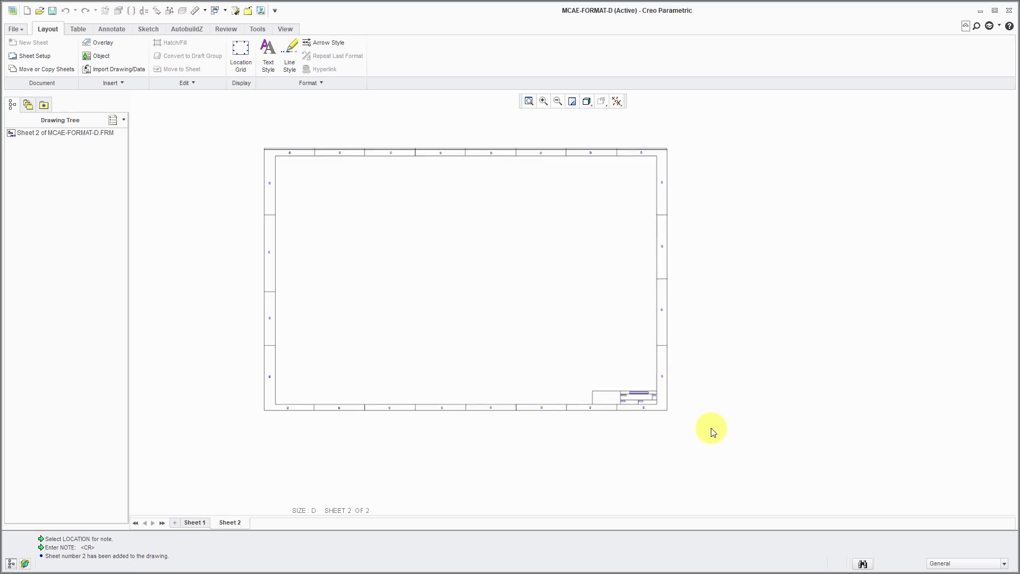
# - Delete the stray top horizontal border line on Sheet 2
pyautogui.scroll(-5, 645, 141)
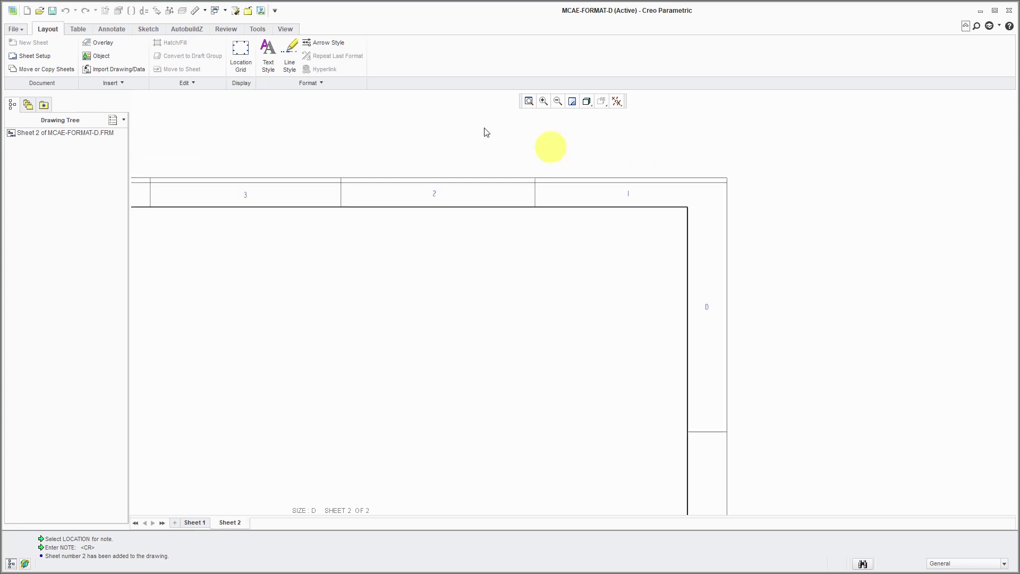
pyautogui.click(146, 29)
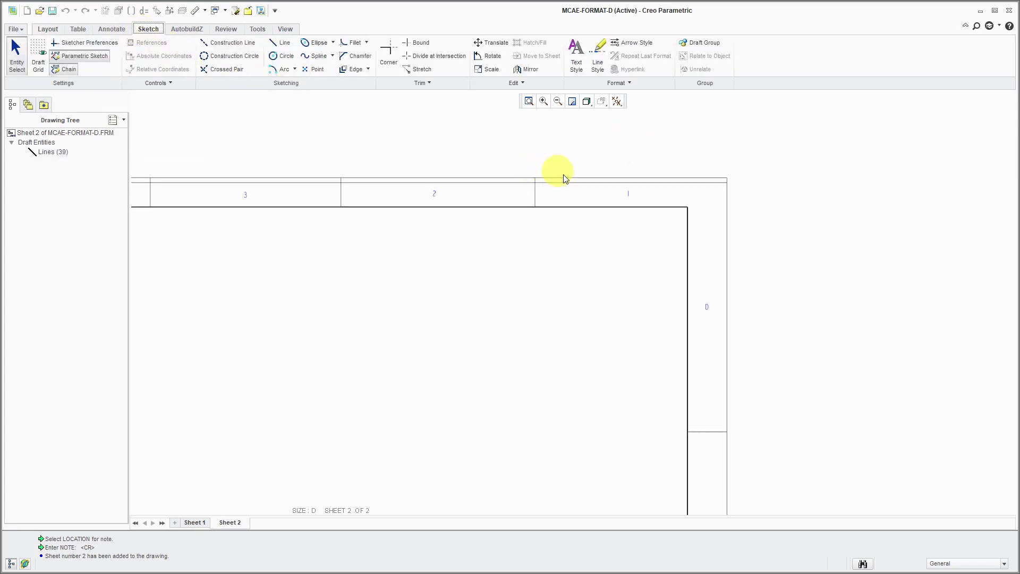
pyautogui.click(697, 177)
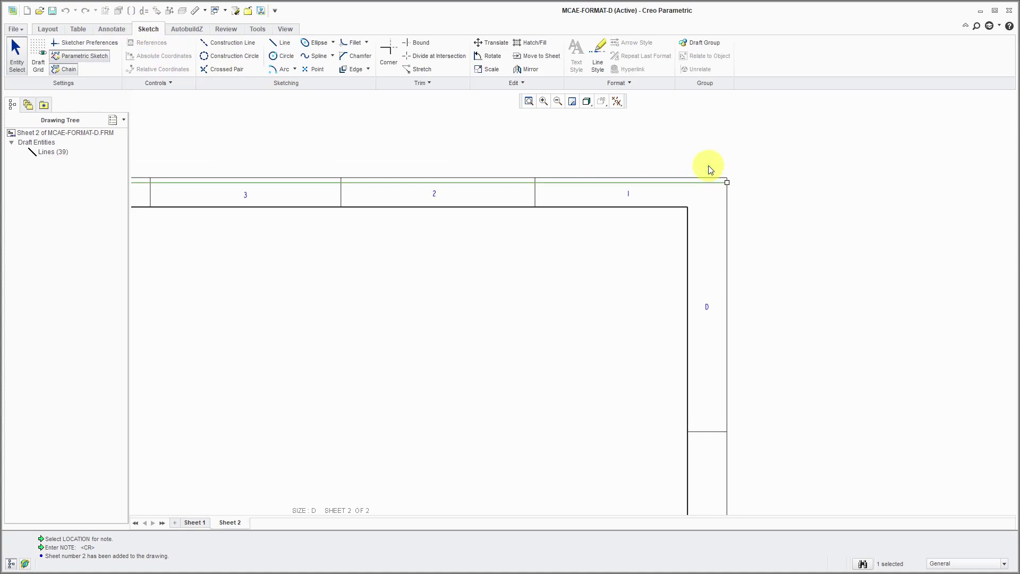
pyautogui.press('Delete')
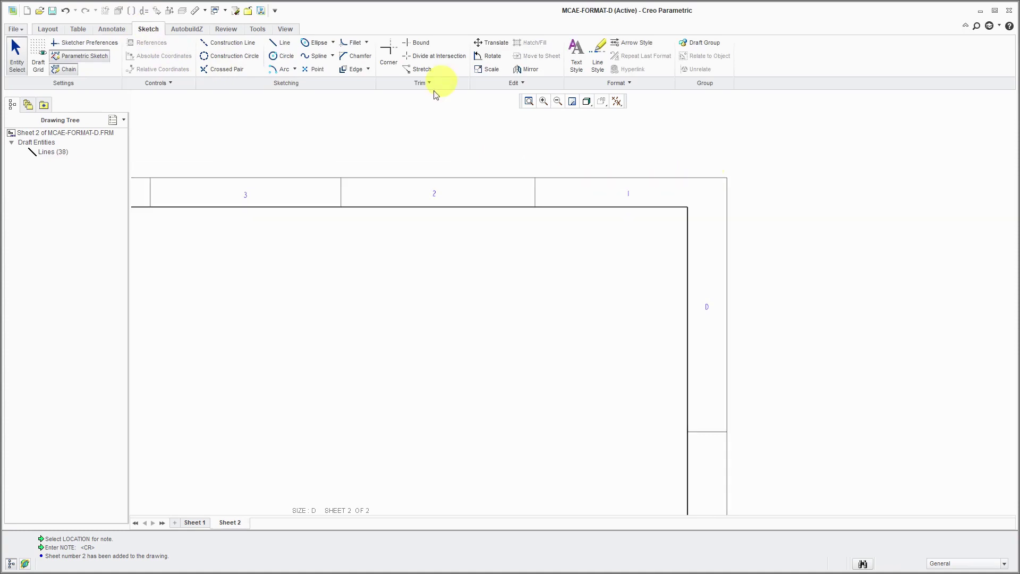
# - Look over Sheet 2's imported geometry, then return to Sheet 1
pyautogui.scroll(-4, 728, 222)
pyautogui.scroll(6, 703, 473)
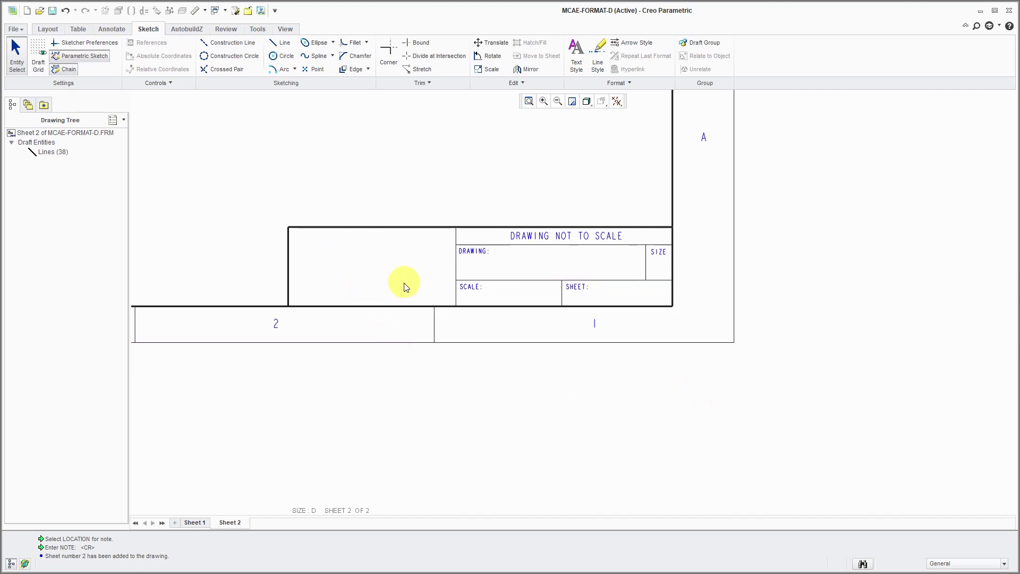
pyautogui.scroll(2, 672, 404)
pyautogui.scroll(3, 674, 405)
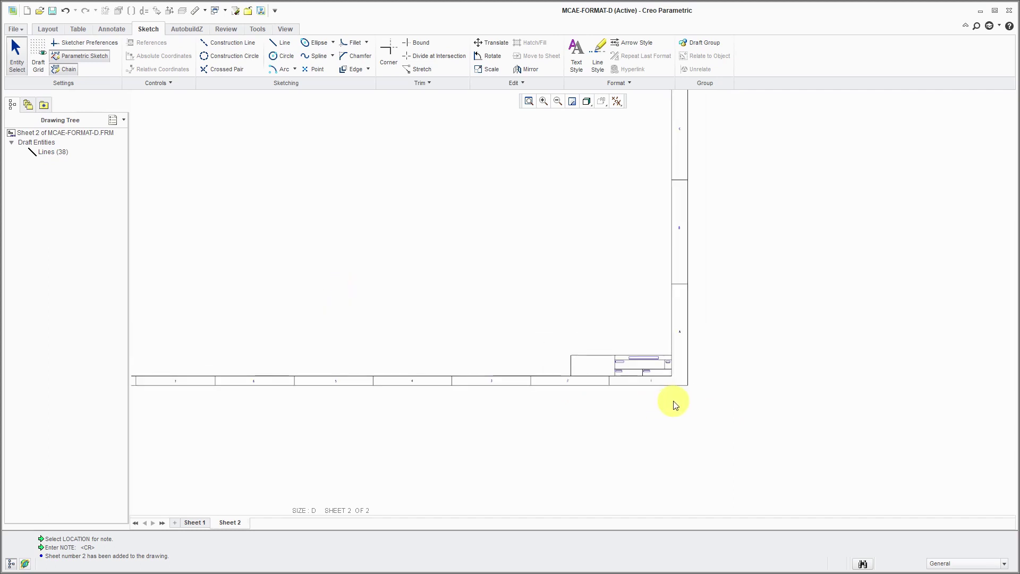
pyautogui.click(203, 522)
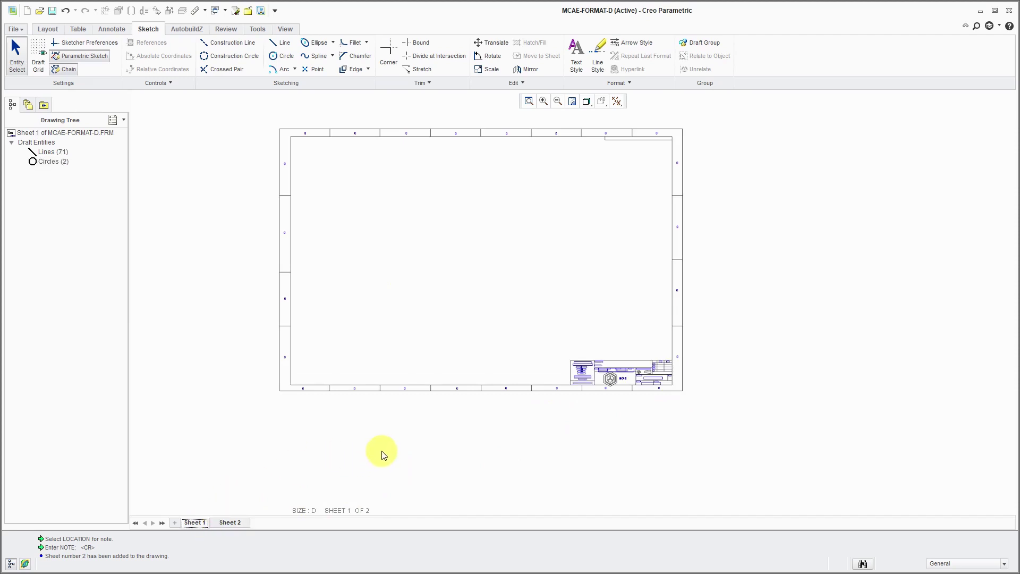
# - Create a leaderless note from C:\Creo\Notes\proprietary.txt near the lower-left corner
pyautogui.click(117, 30)
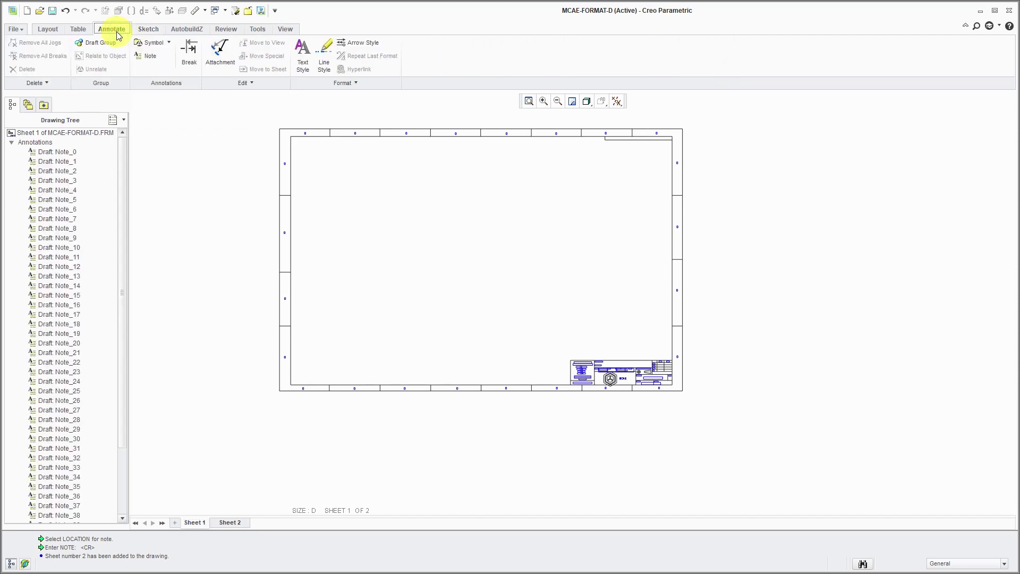
pyautogui.click(142, 57)
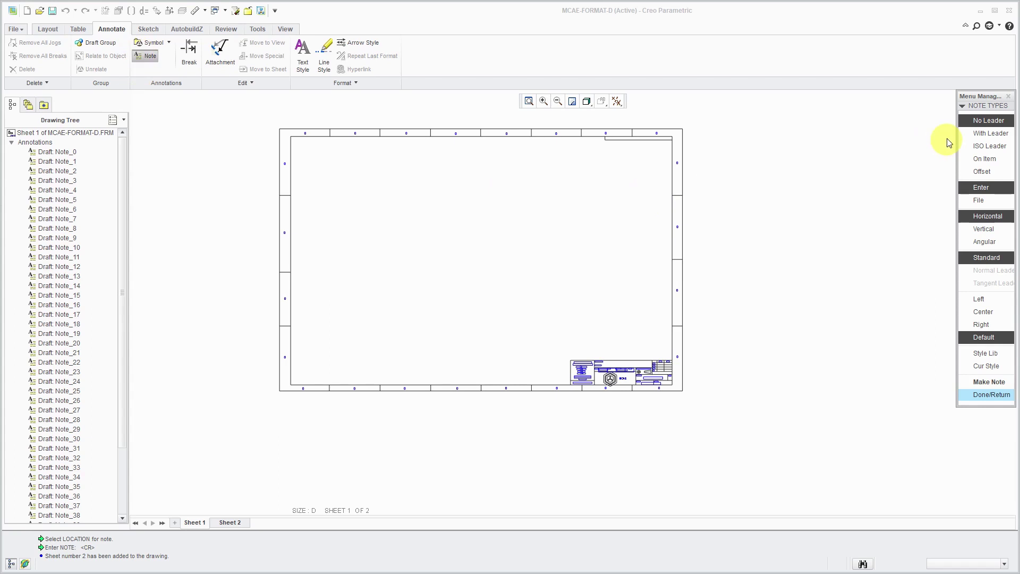
pyautogui.click(981, 202)
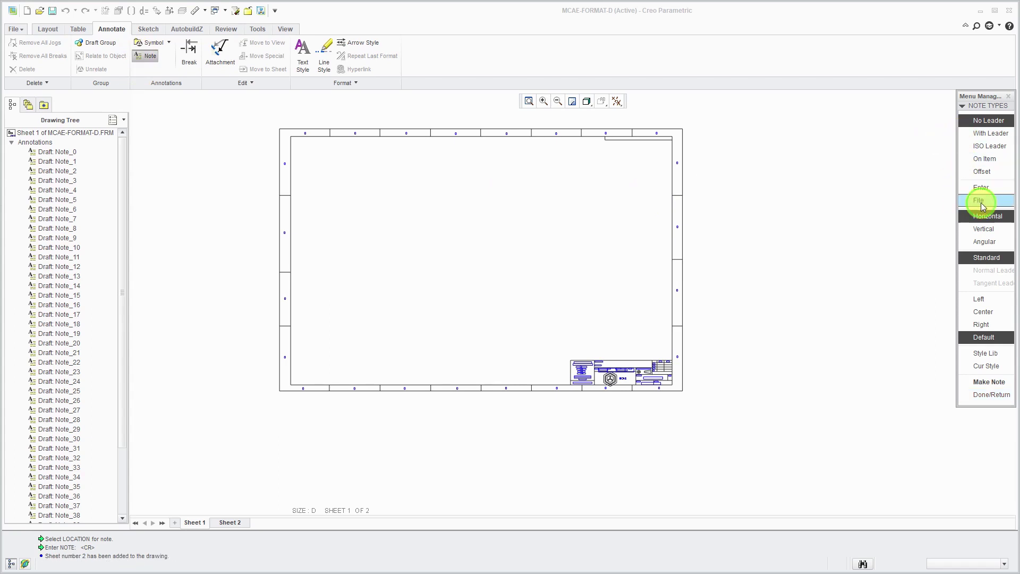
pyautogui.click(989, 382)
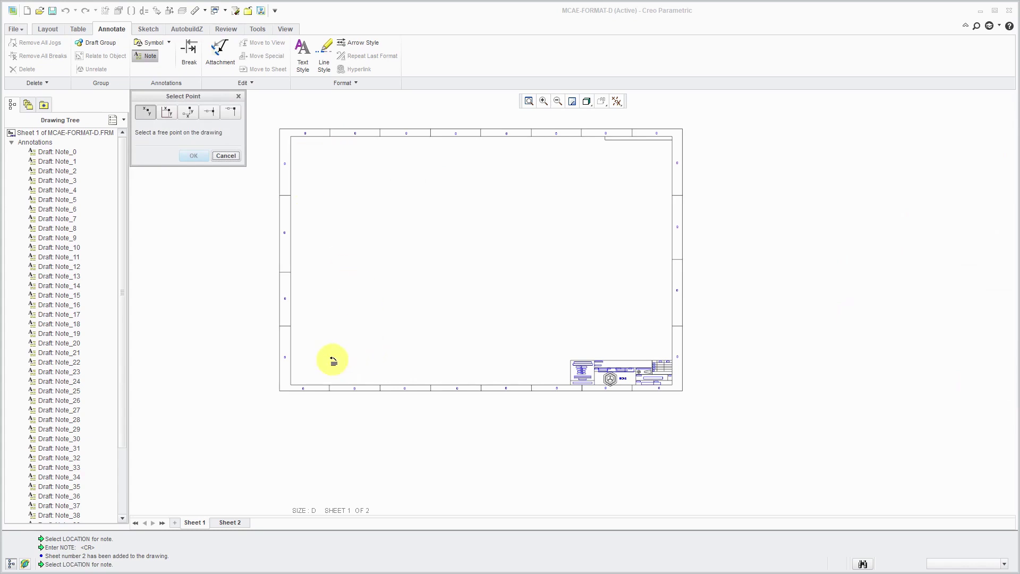
pyautogui.click(312, 366)
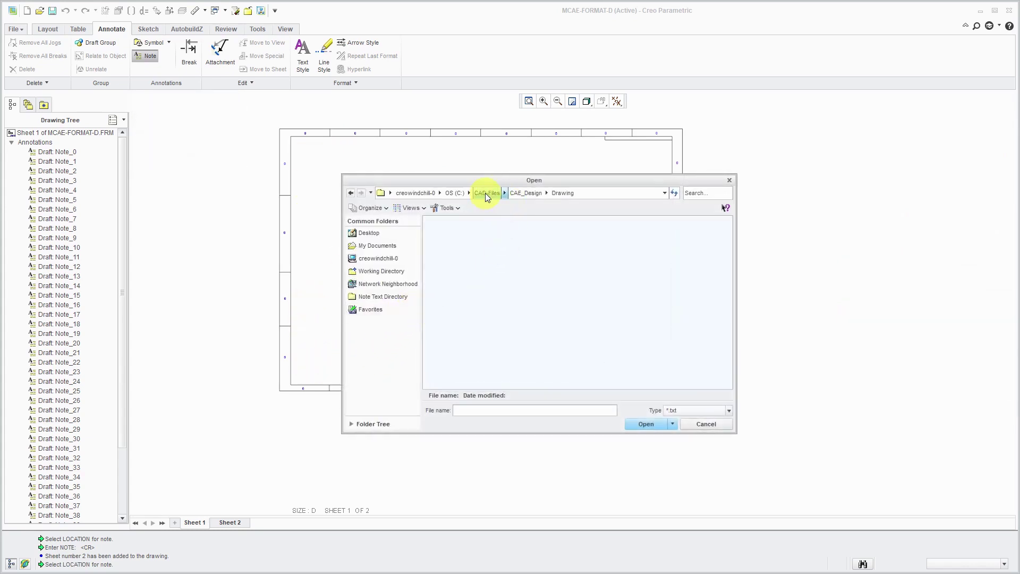
pyautogui.click(454, 193)
pyautogui.doubleClick(446, 278)
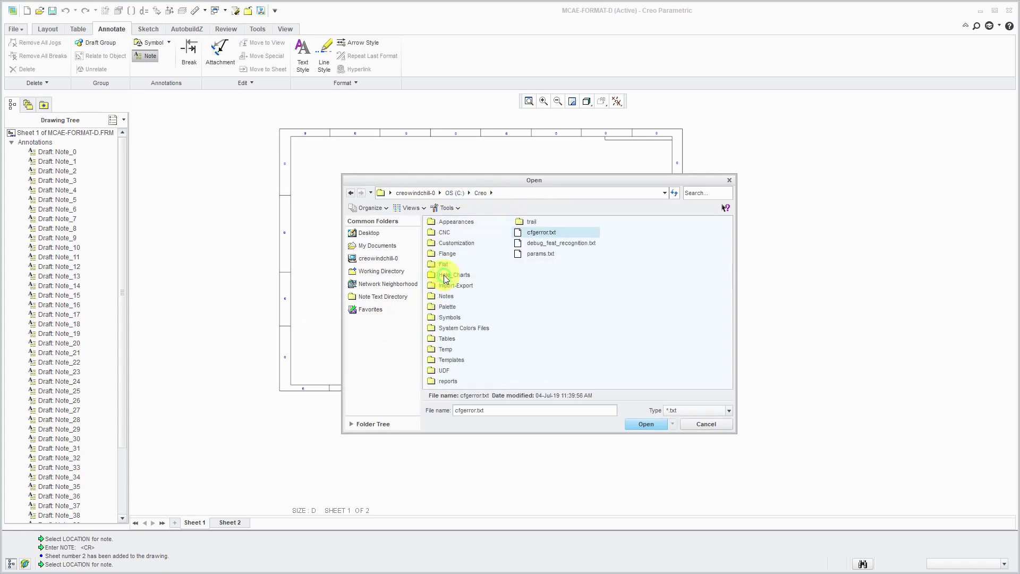
pyautogui.click(445, 297)
pyautogui.doubleClick(445, 297)
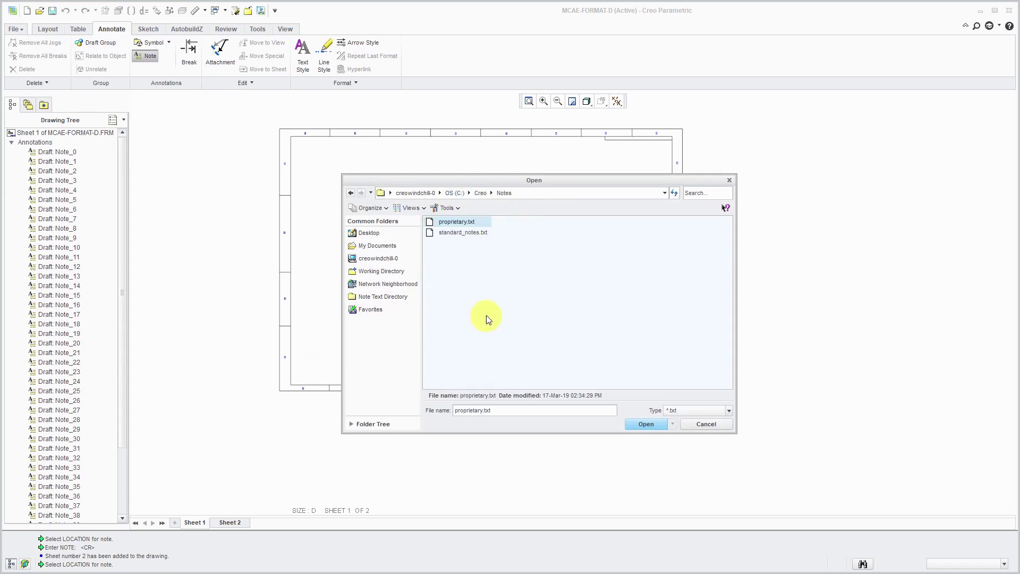
pyautogui.click(639, 423)
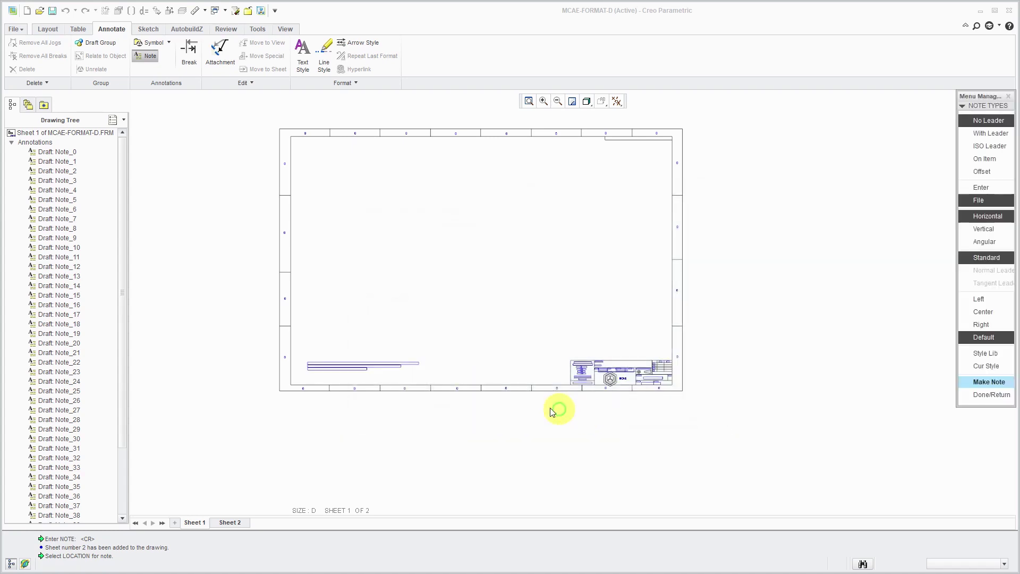
pyautogui.click(986, 398)
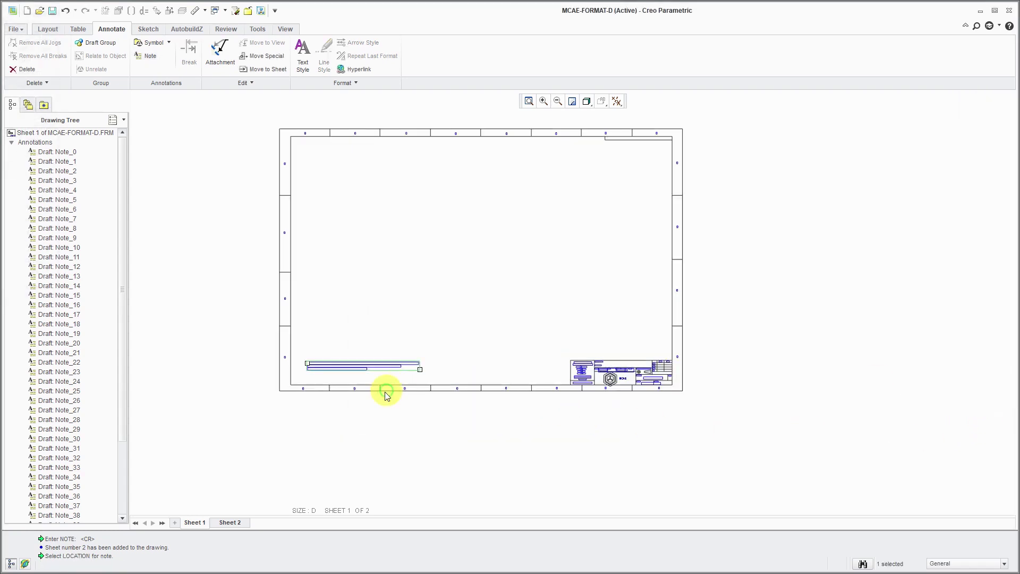
# - Drag the proprietary note down-left to sit just above the bottom zone strip
pyautogui.scroll(5, 340, 378)
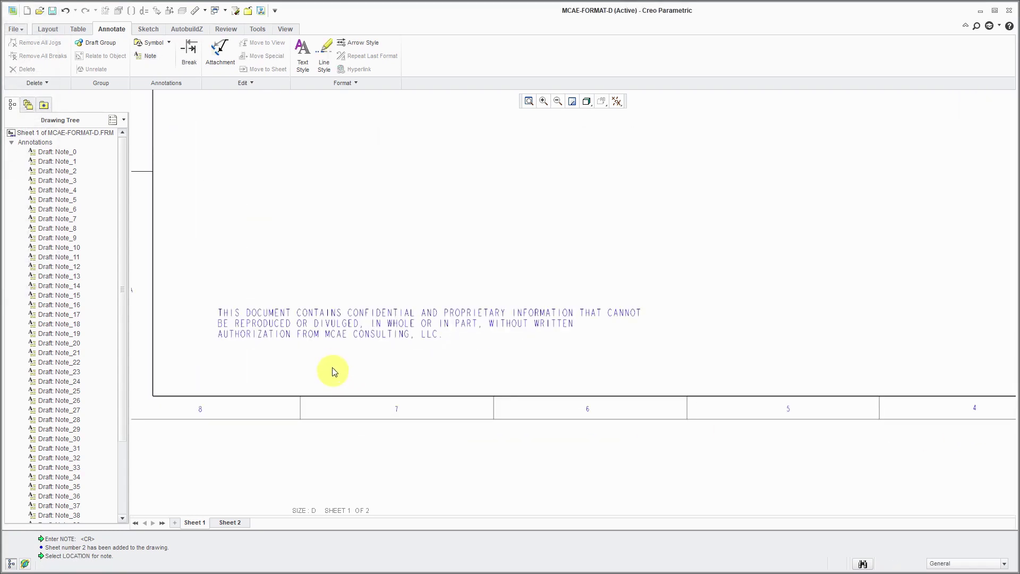
pyautogui.click(282, 316)
pyautogui.moveTo(221, 314); pyautogui.dragTo(181, 353)
pyautogui.click(343, 461)
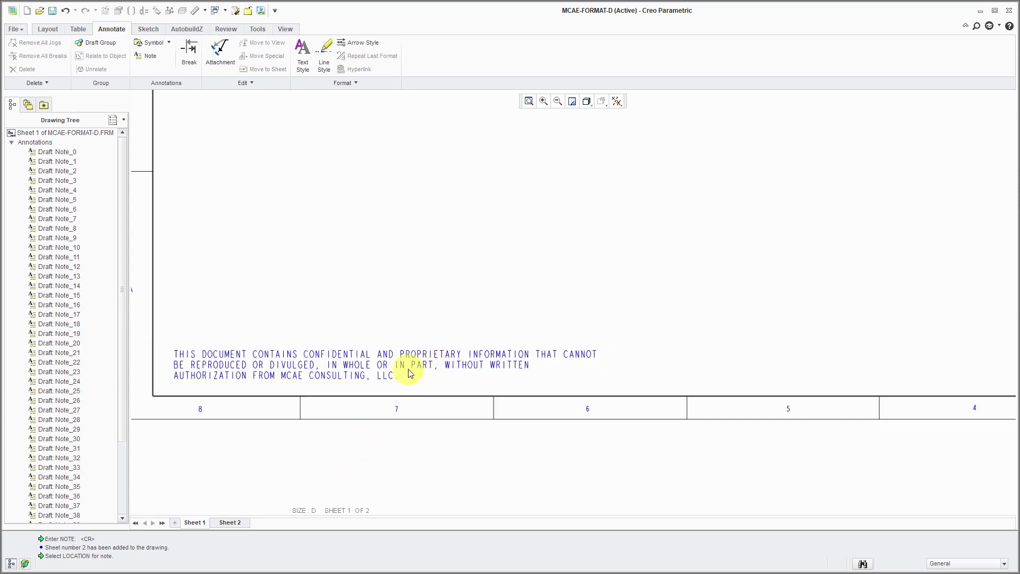
pyautogui.scroll(-5, 409, 373)
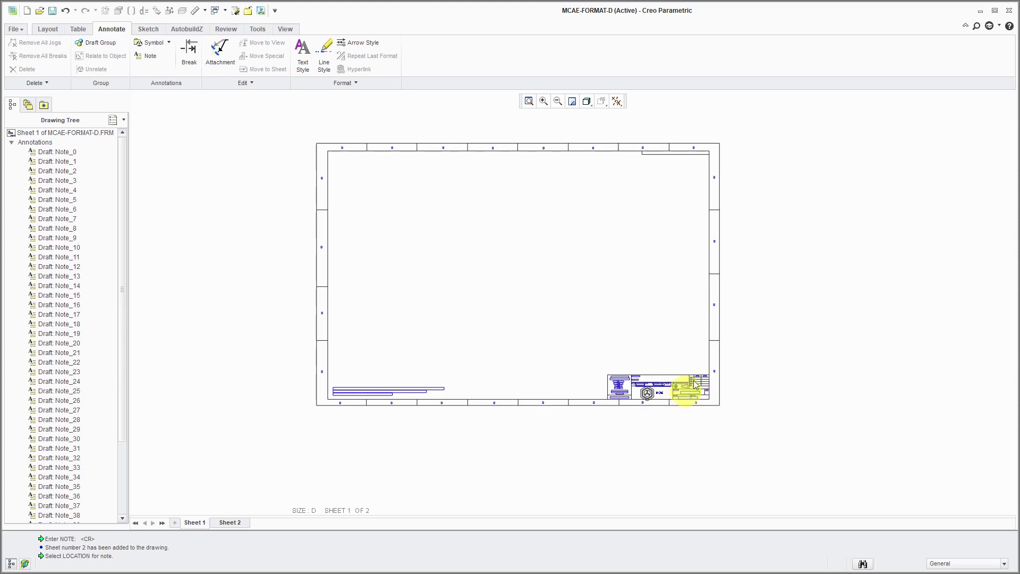
pyautogui.scroll(-2, 731, 130)
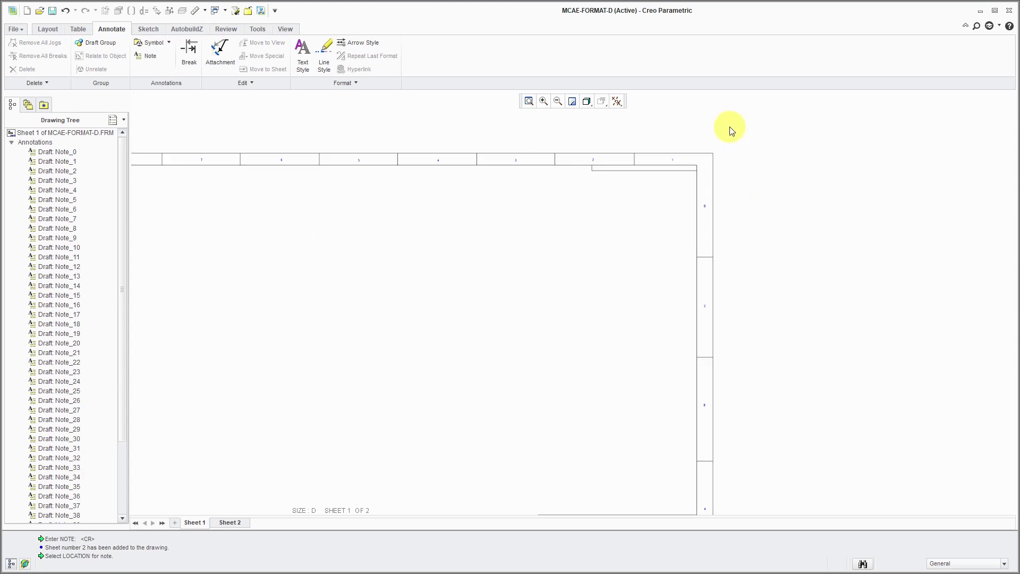
pyautogui.scroll(2, 731, 130)
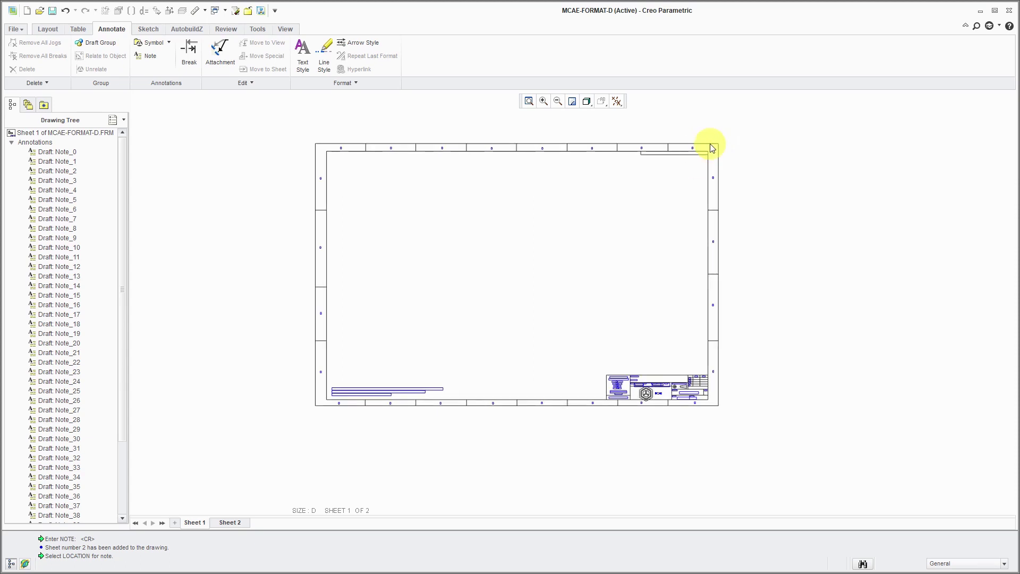
pyautogui.scroll(-3, 708, 145)
pyautogui.scroll(2, 668, 152)
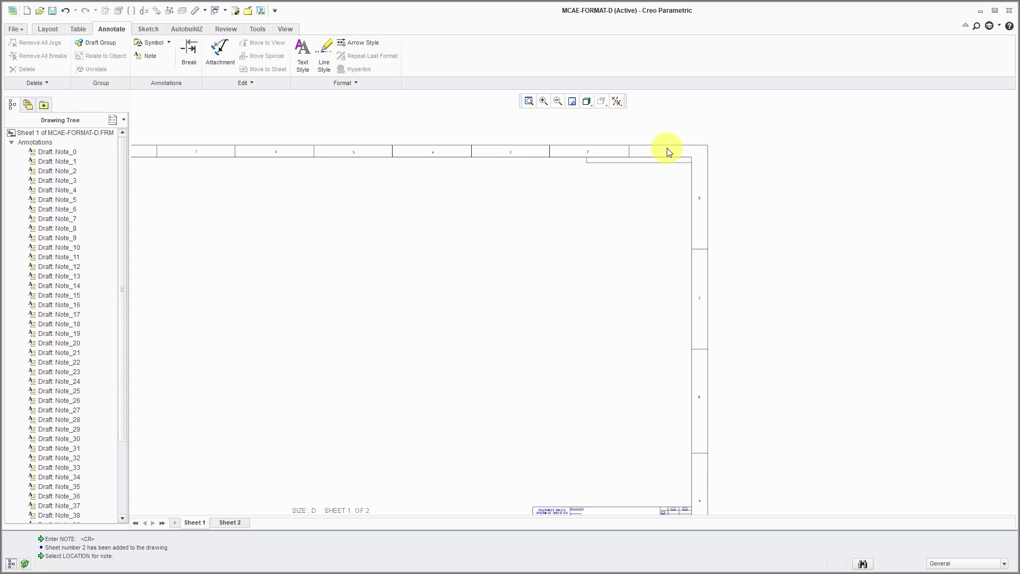
pyautogui.scroll(2, 685, 233)
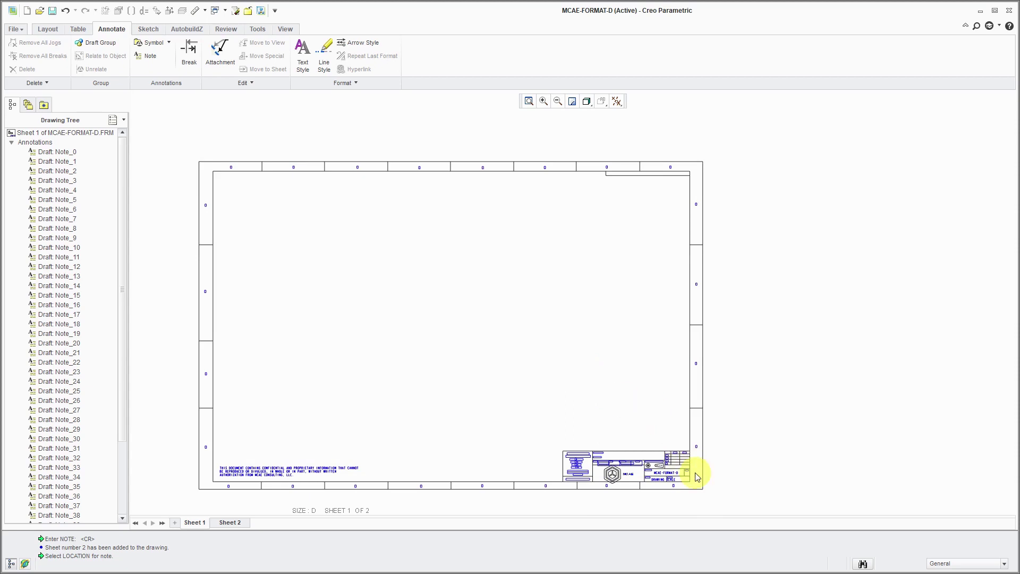
pyautogui.scroll(-3, 695, 473)
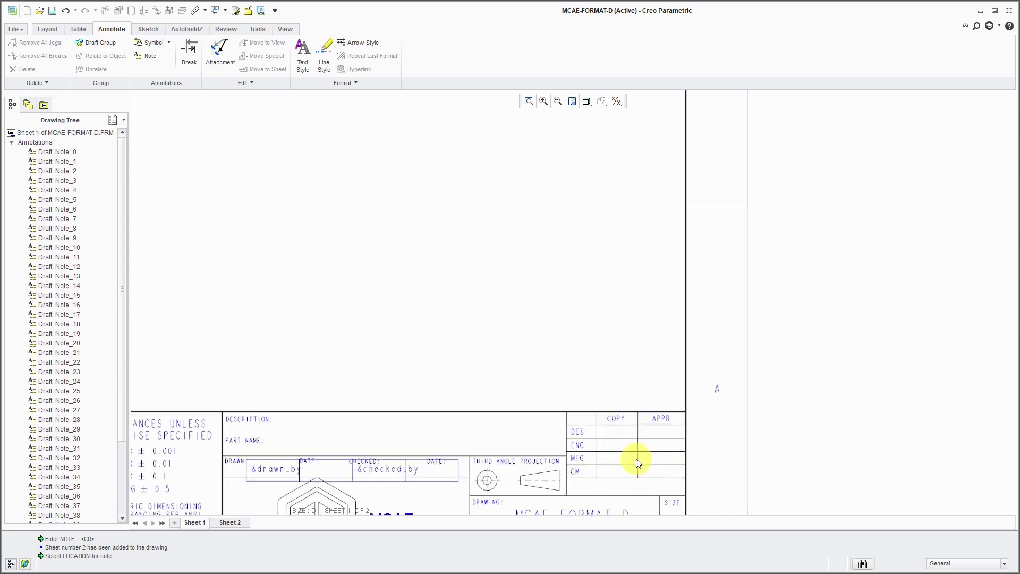
pyautogui.scroll(2, 740, 303)
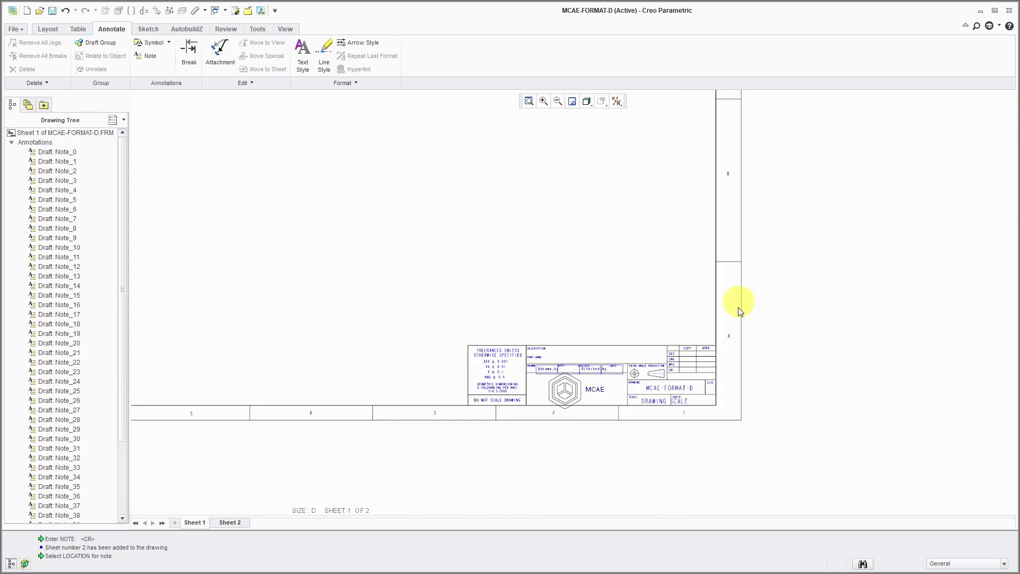
pyautogui.scroll(2, 712, 372)
pyautogui.scroll(1, 681, 374)
pyautogui.scroll(-1, 554, 276)
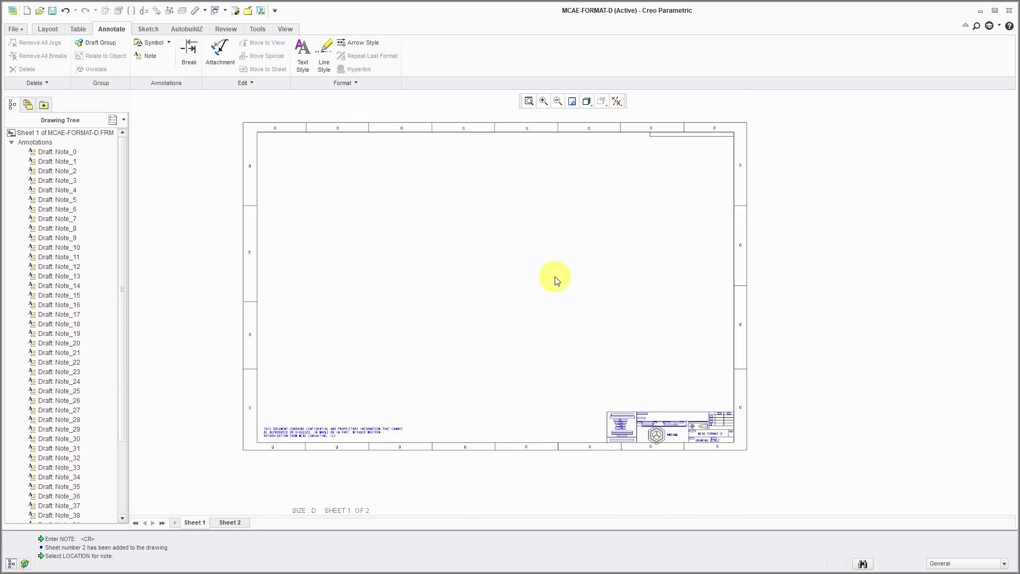